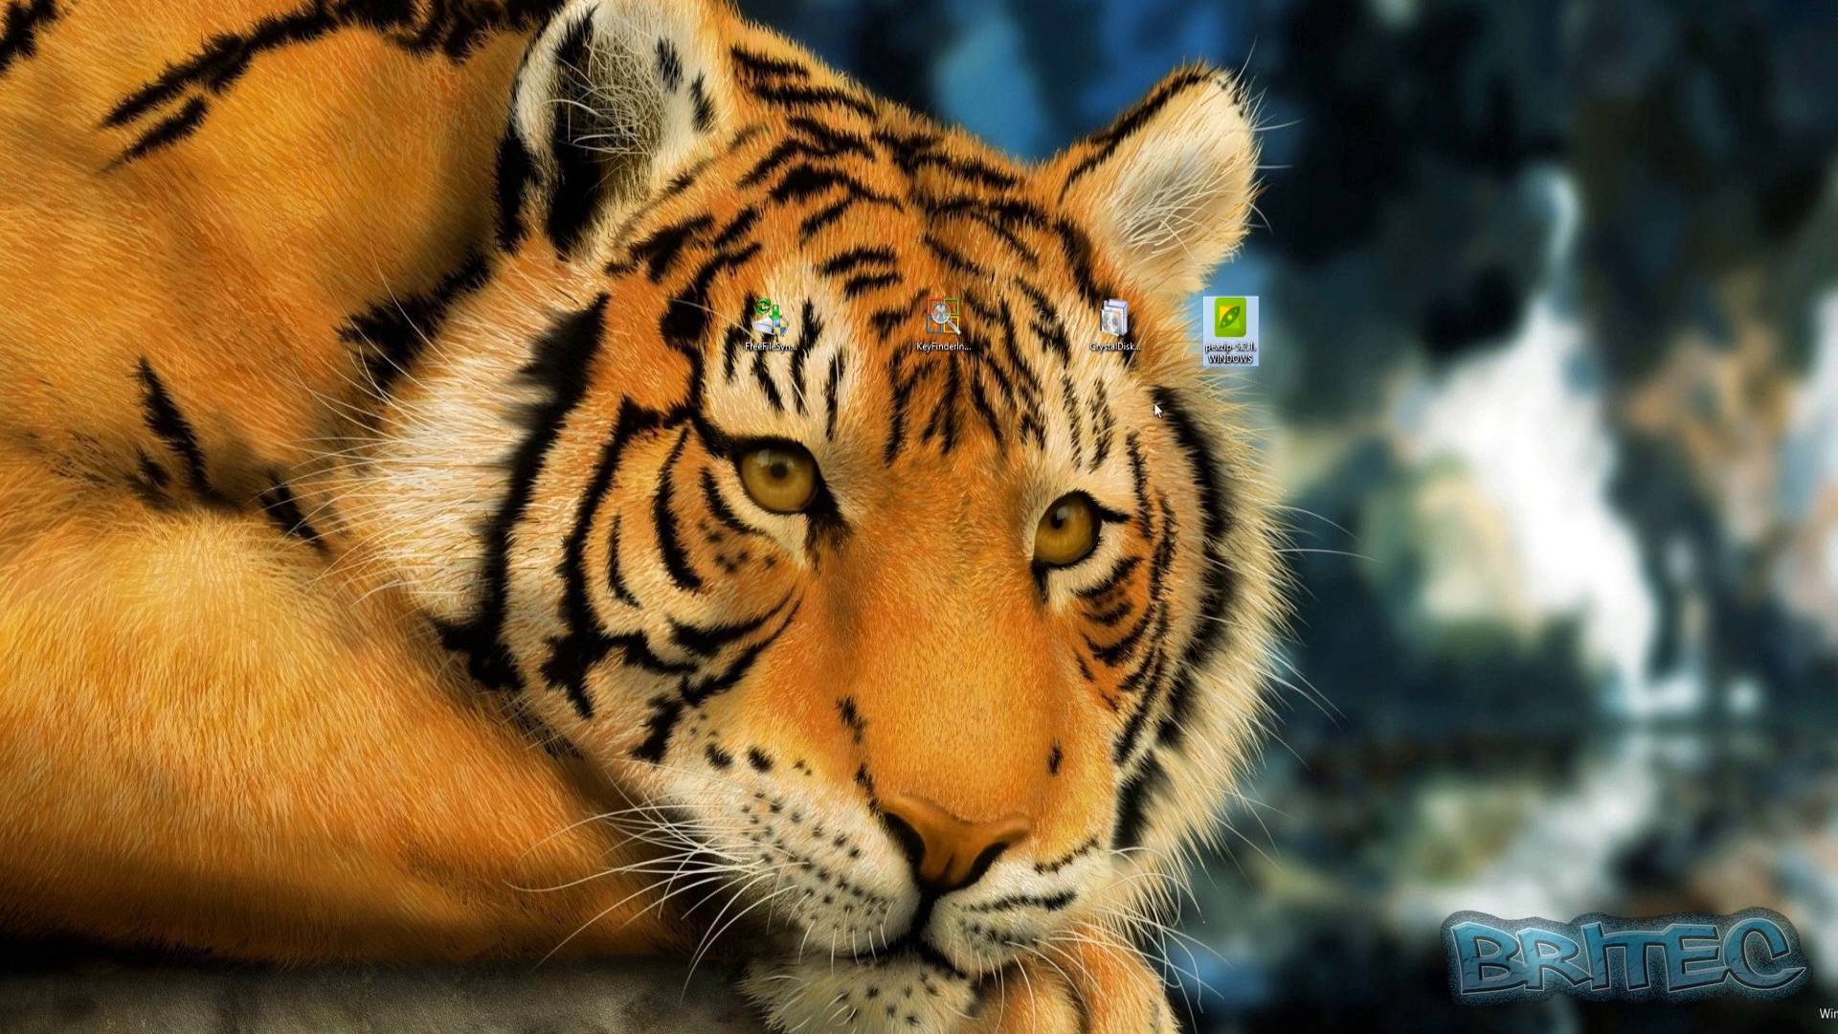
# Launch the FreeFileSync installer from the desktop to bring up its UAC prompt.
pyautogui.doubleClick(763, 320)
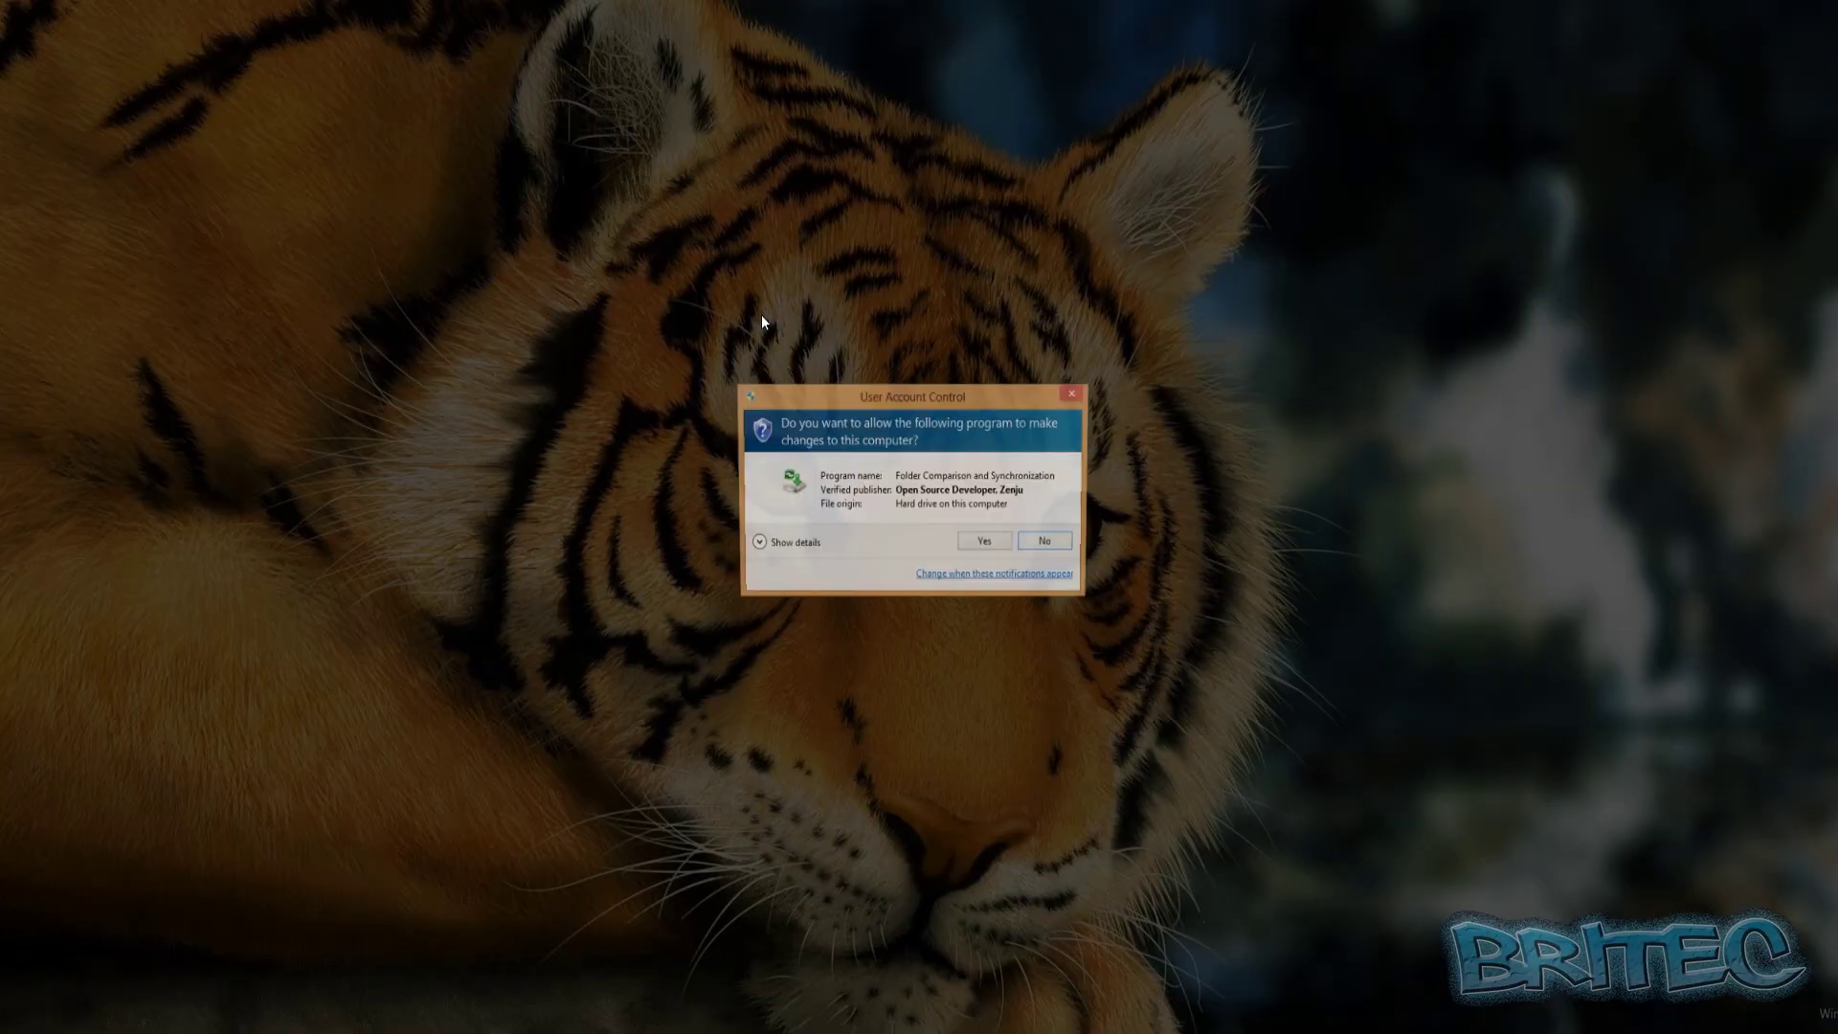
# Allow the FreeFileSync installer, accept its licence, and reach the Amazon Browser Bar offer page.
pyautogui.click(980, 542)
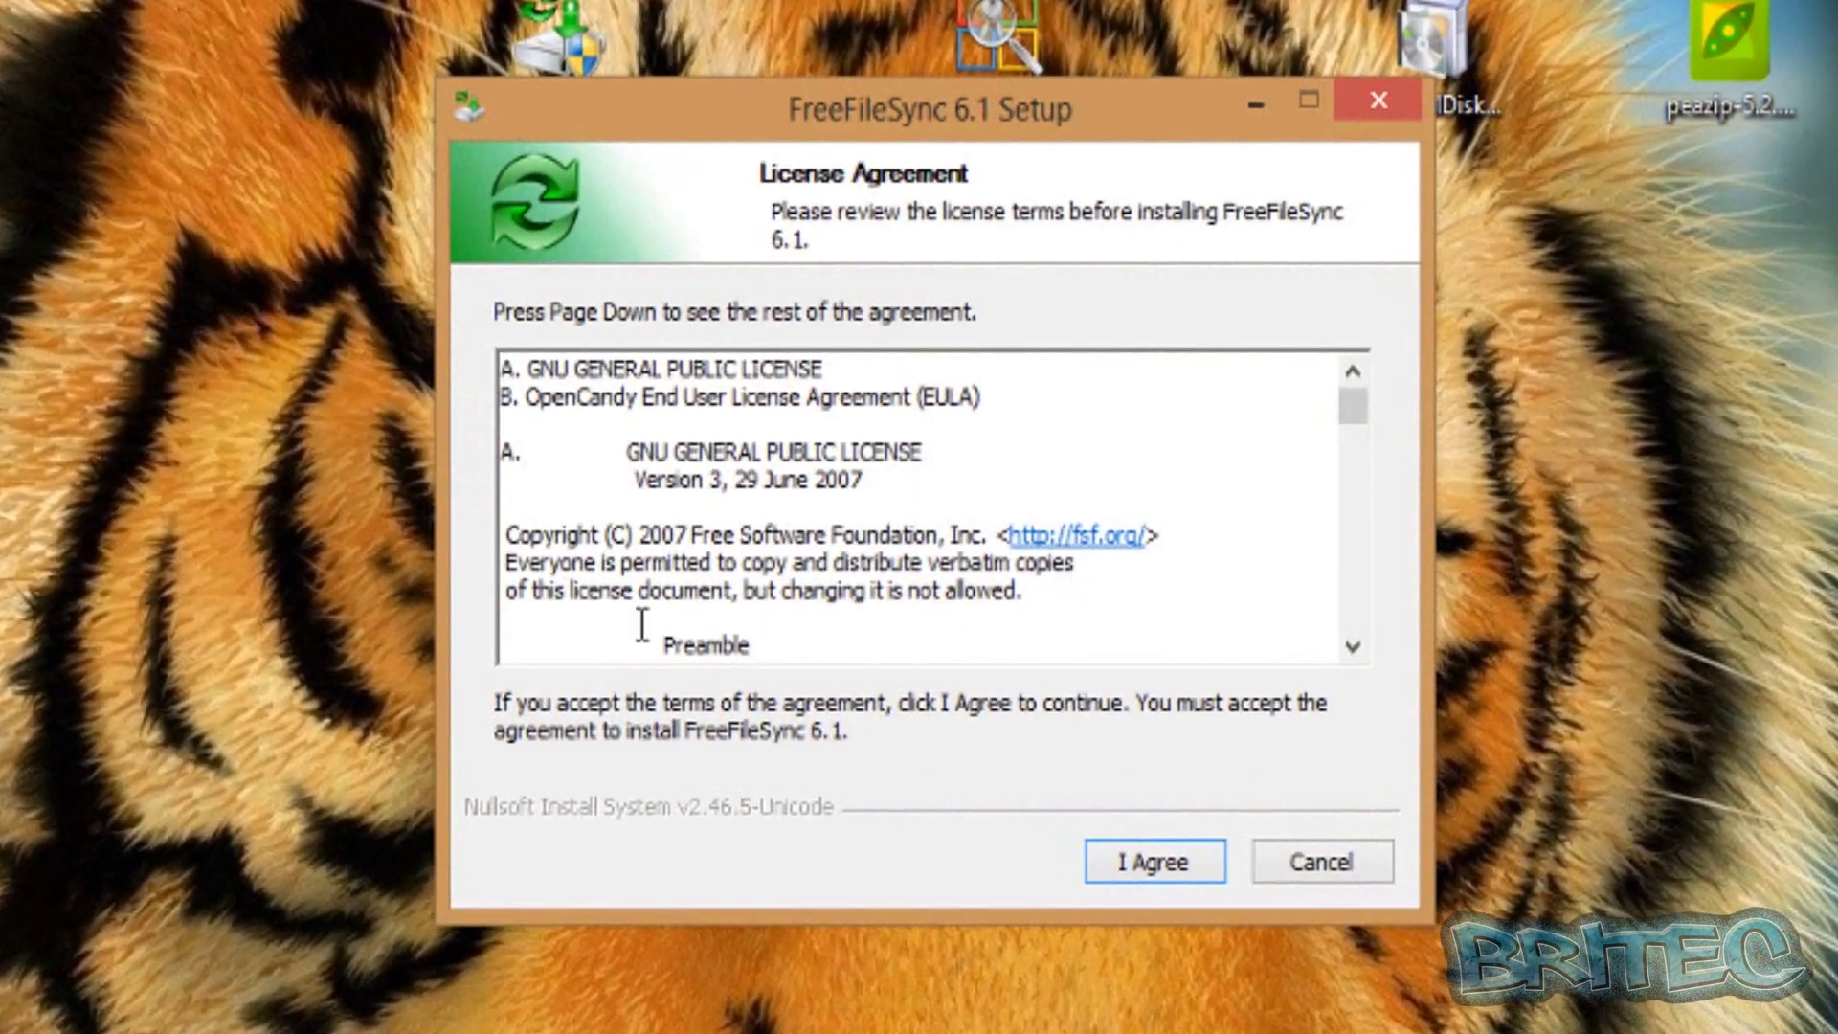
pyautogui.click(1155, 865)
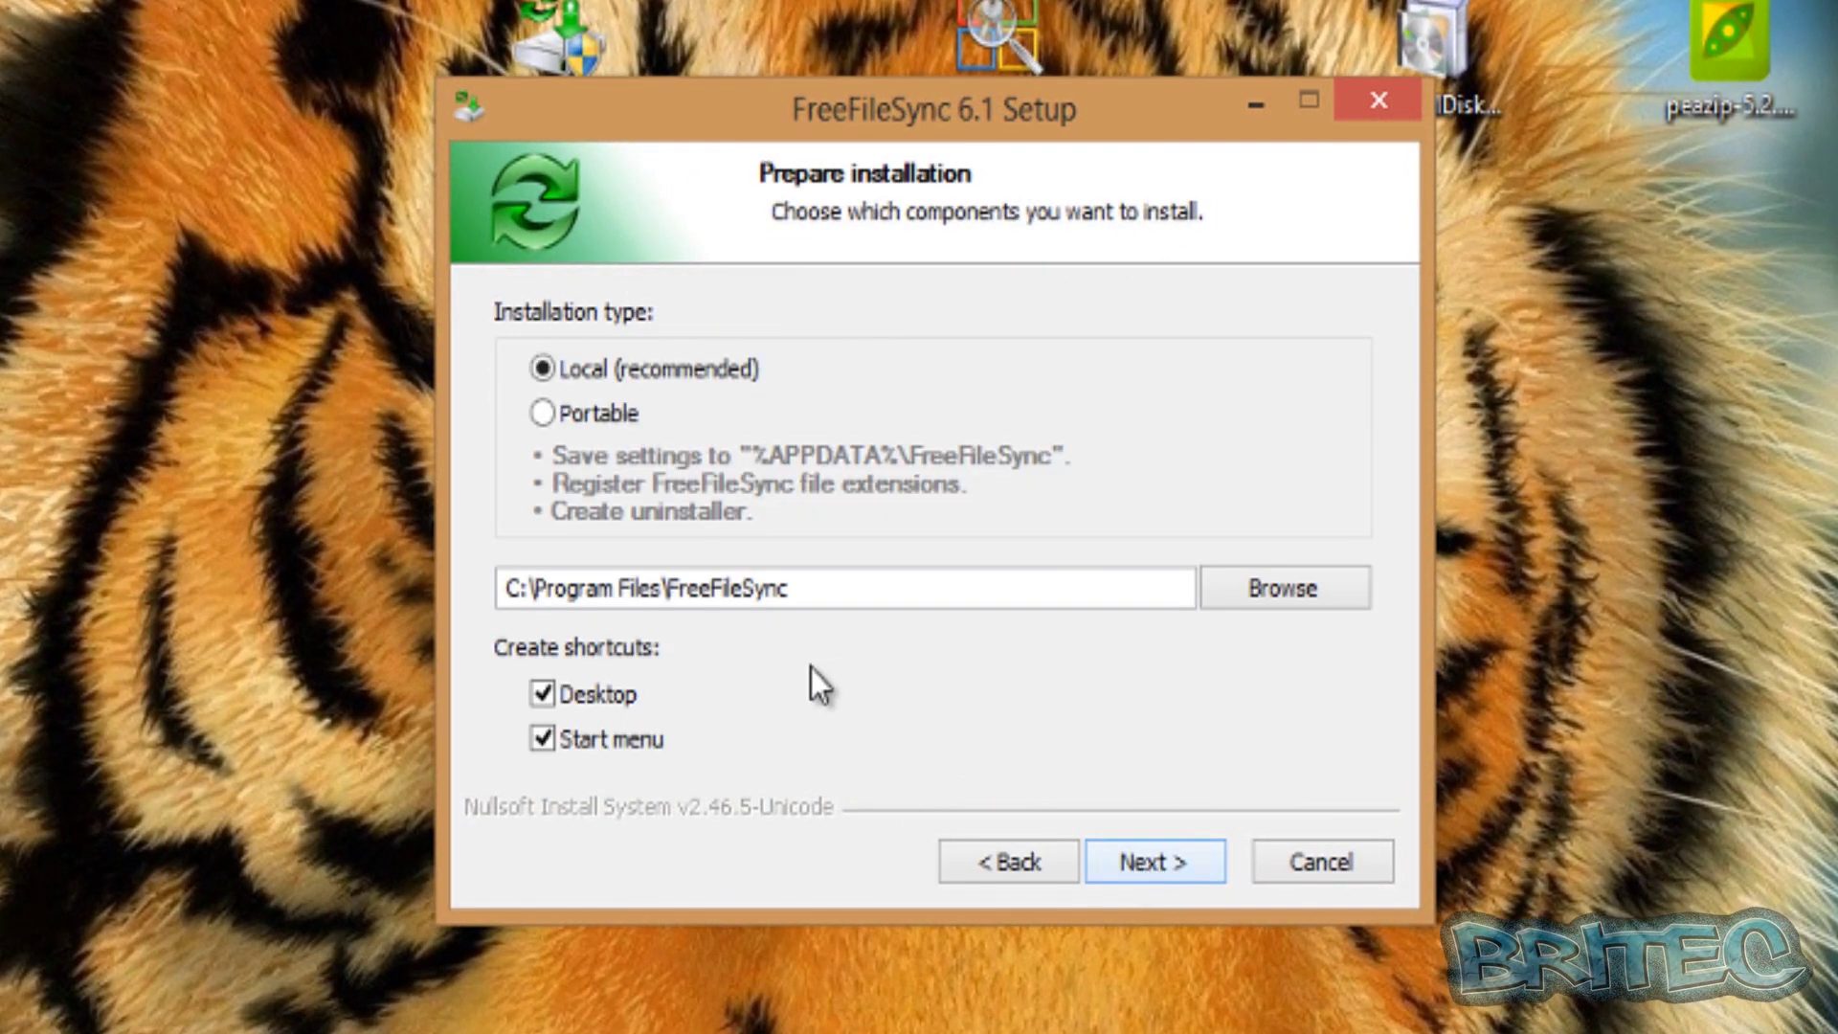
pyautogui.click(1159, 867)
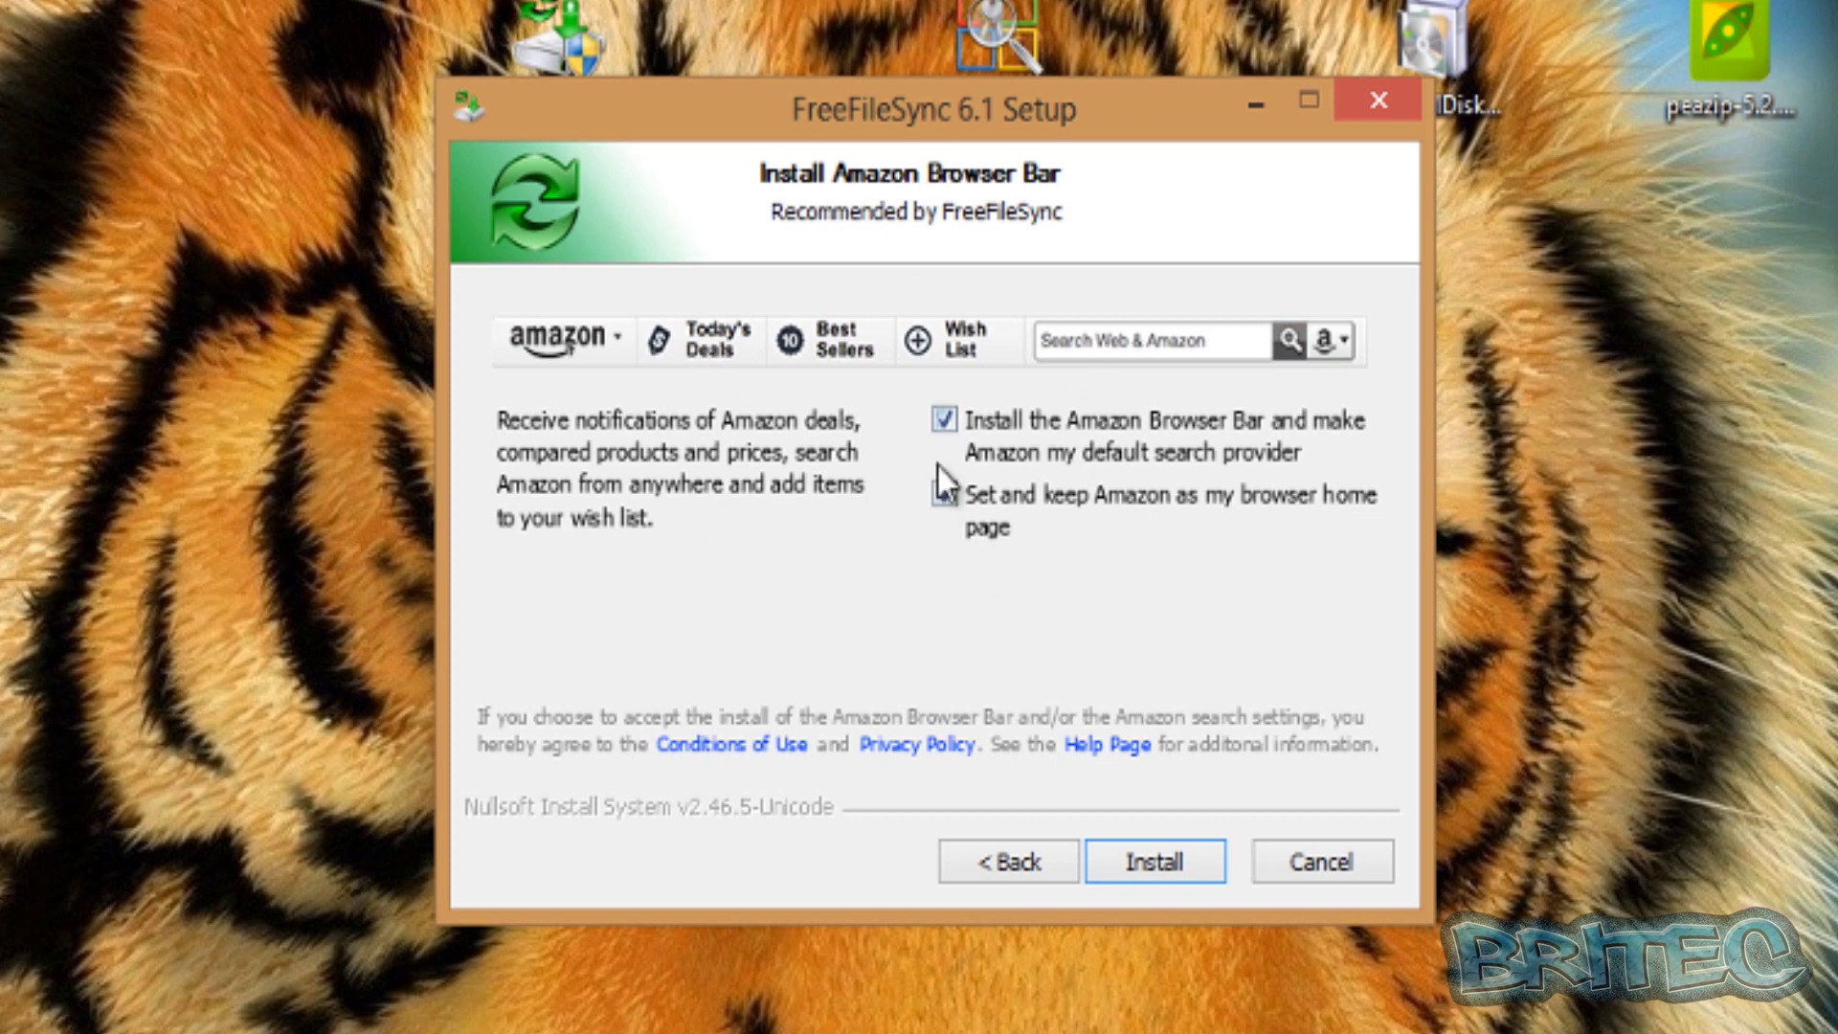
pyautogui.click(1002, 860)
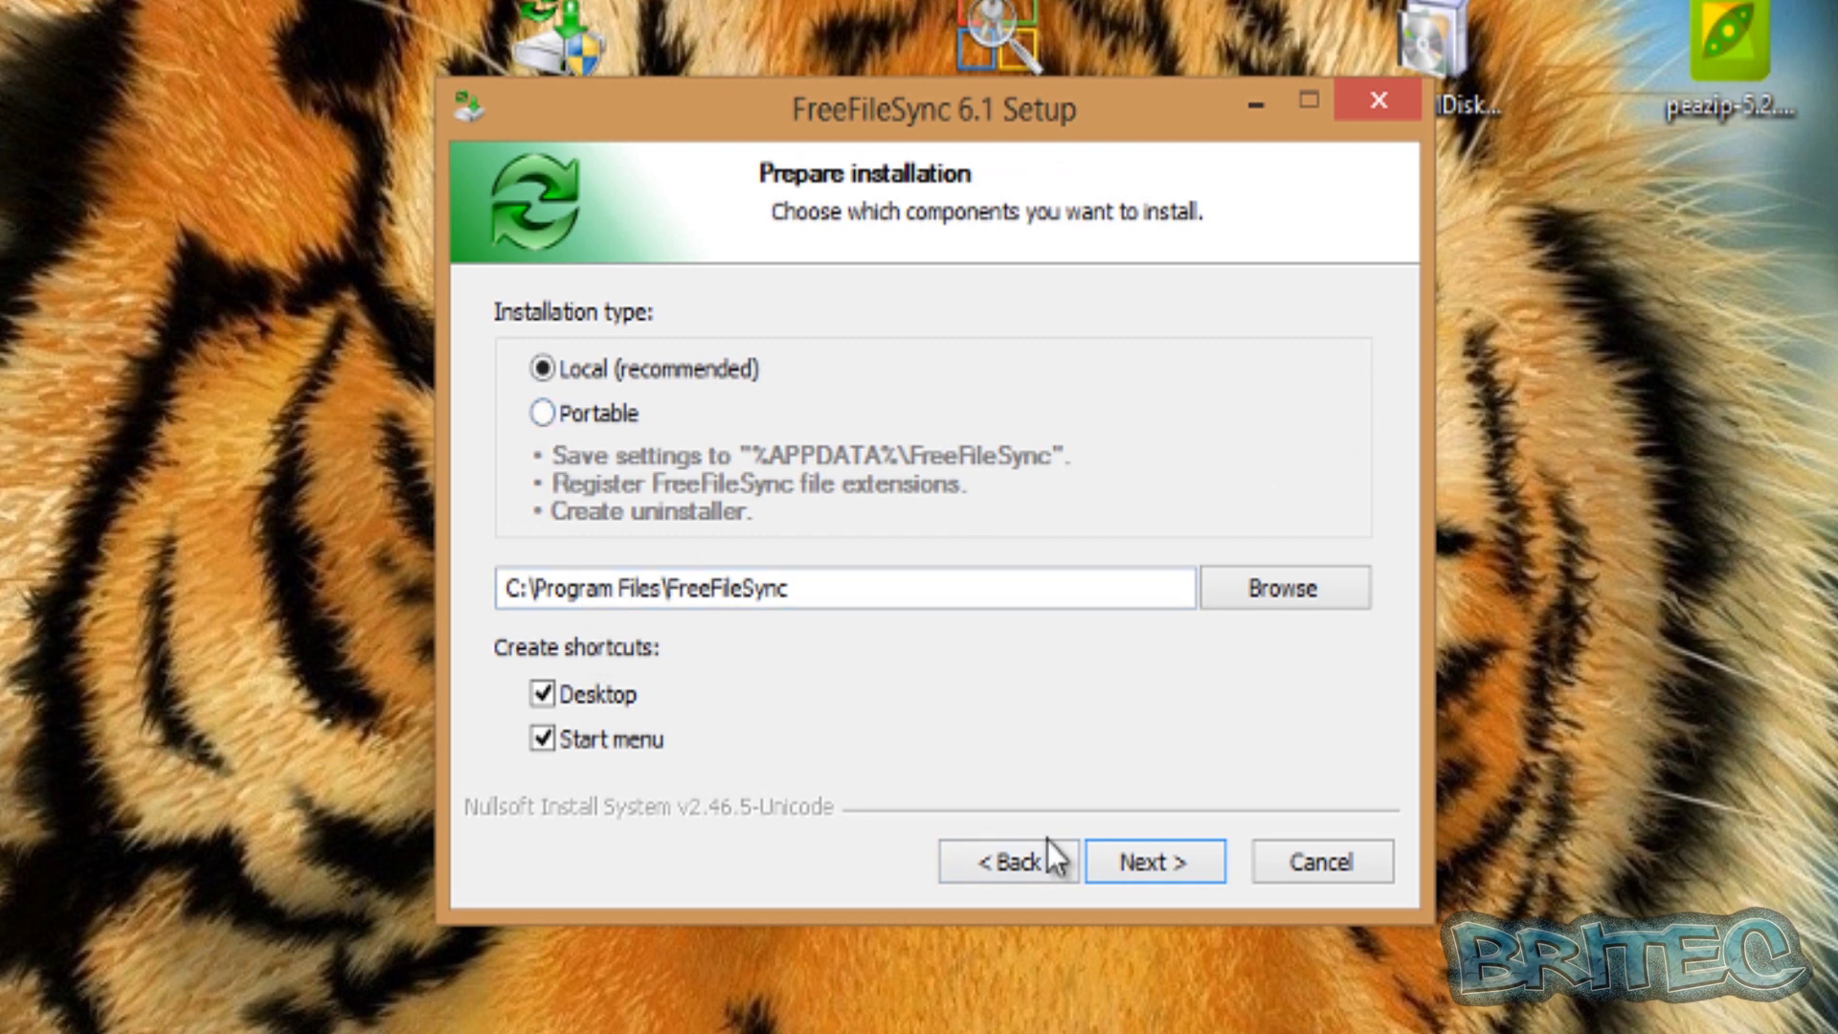
pyautogui.click(1162, 868)
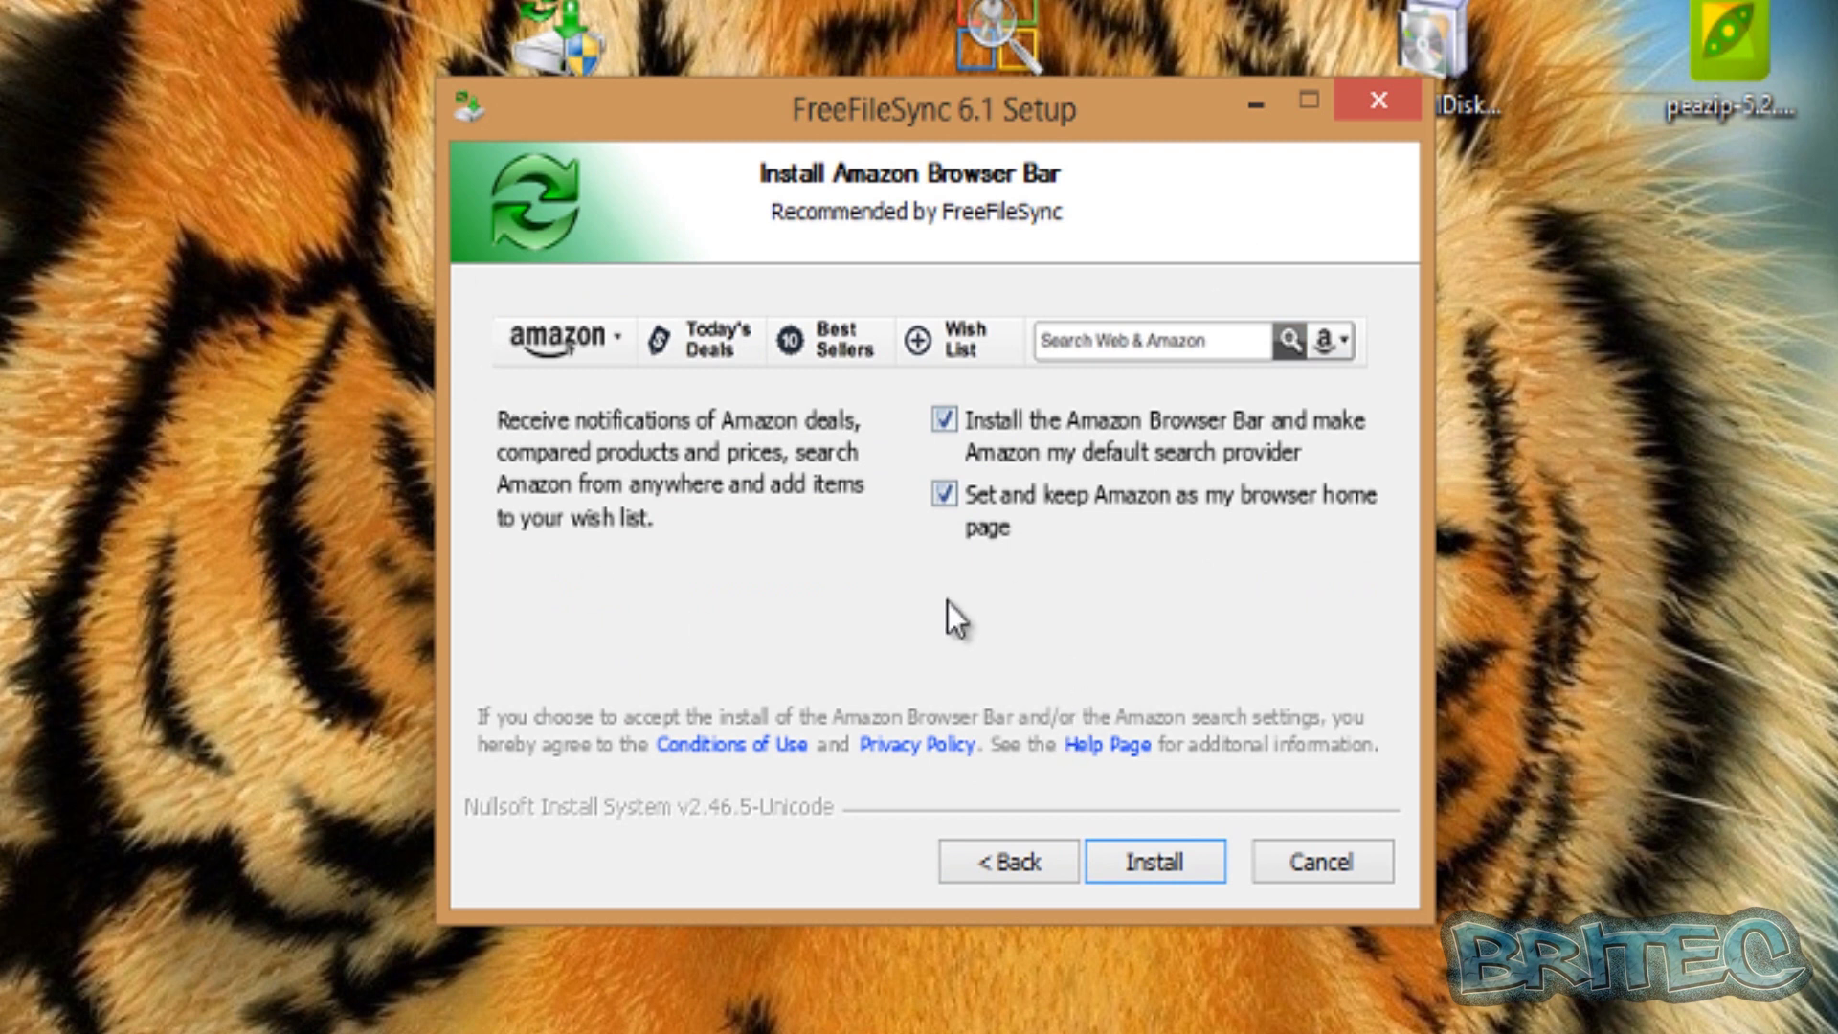
# Untick both Amazon Browser Bar offers, install FreeFileSync 6.1, and close the installer.
pyautogui.click(946, 419)
pyautogui.click(946, 494)
pyautogui.click(1170, 871)
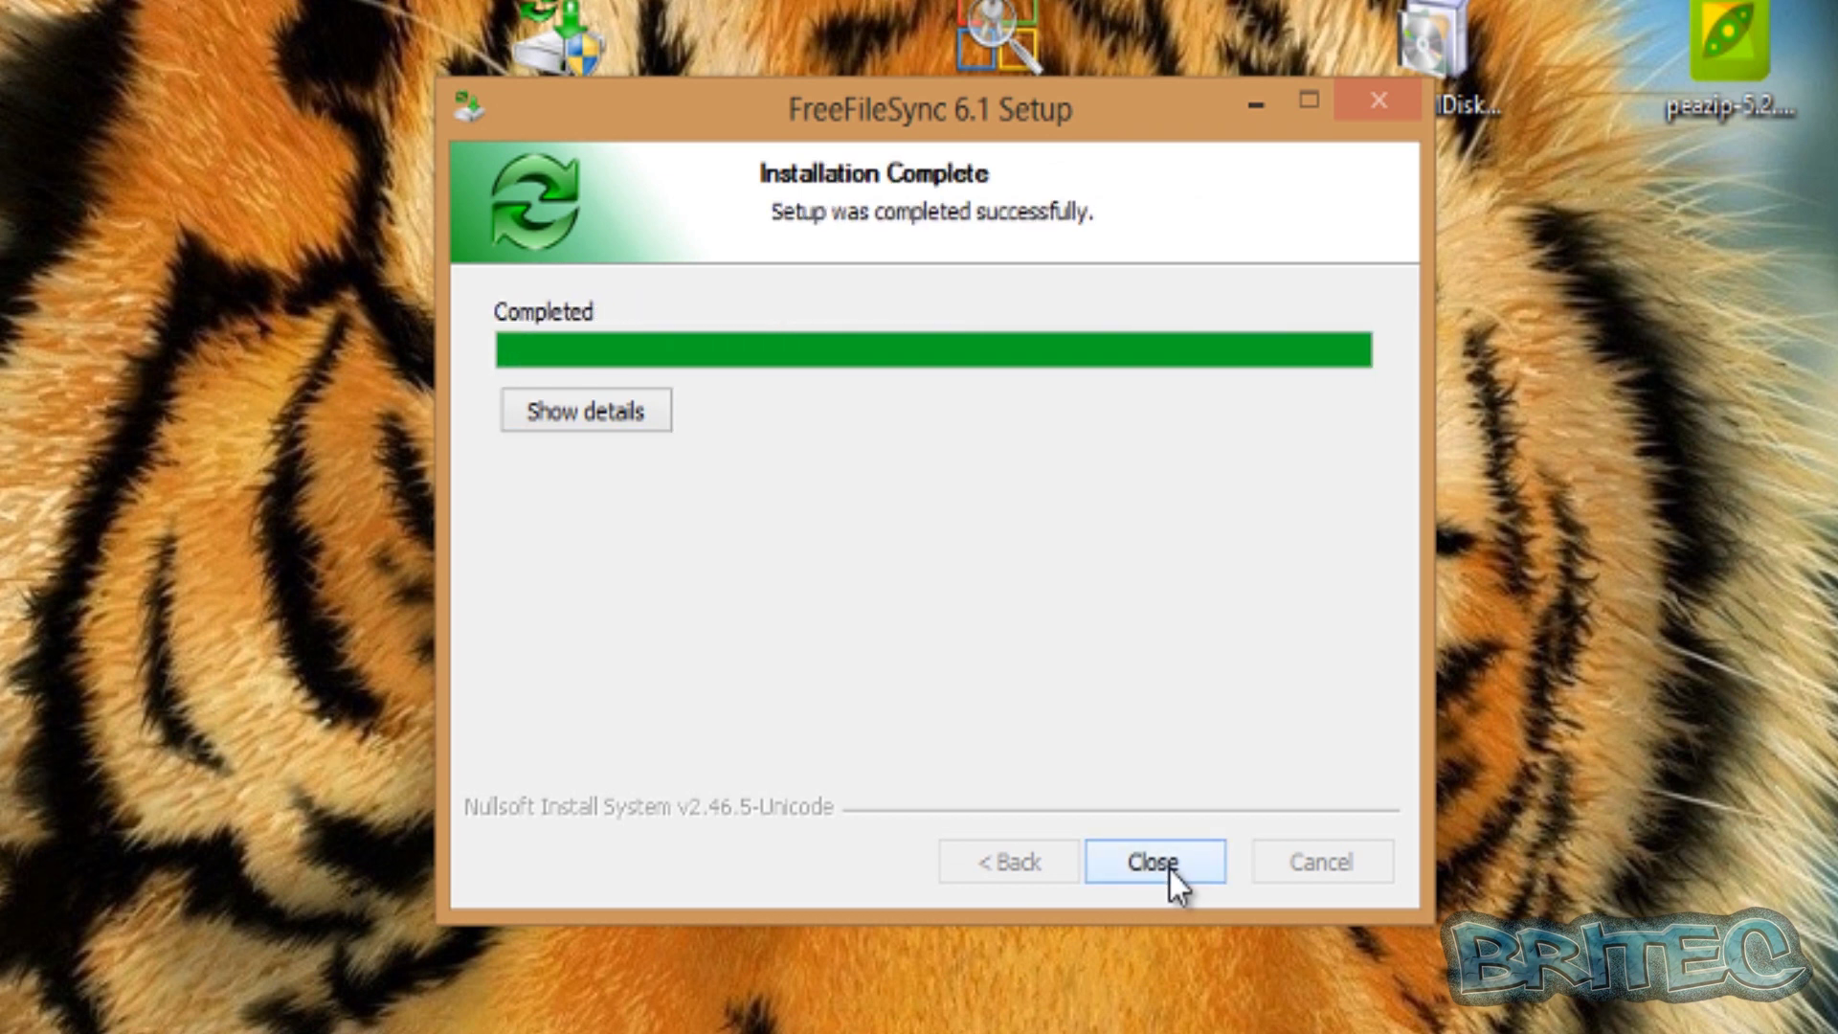
pyautogui.click(1170, 870)
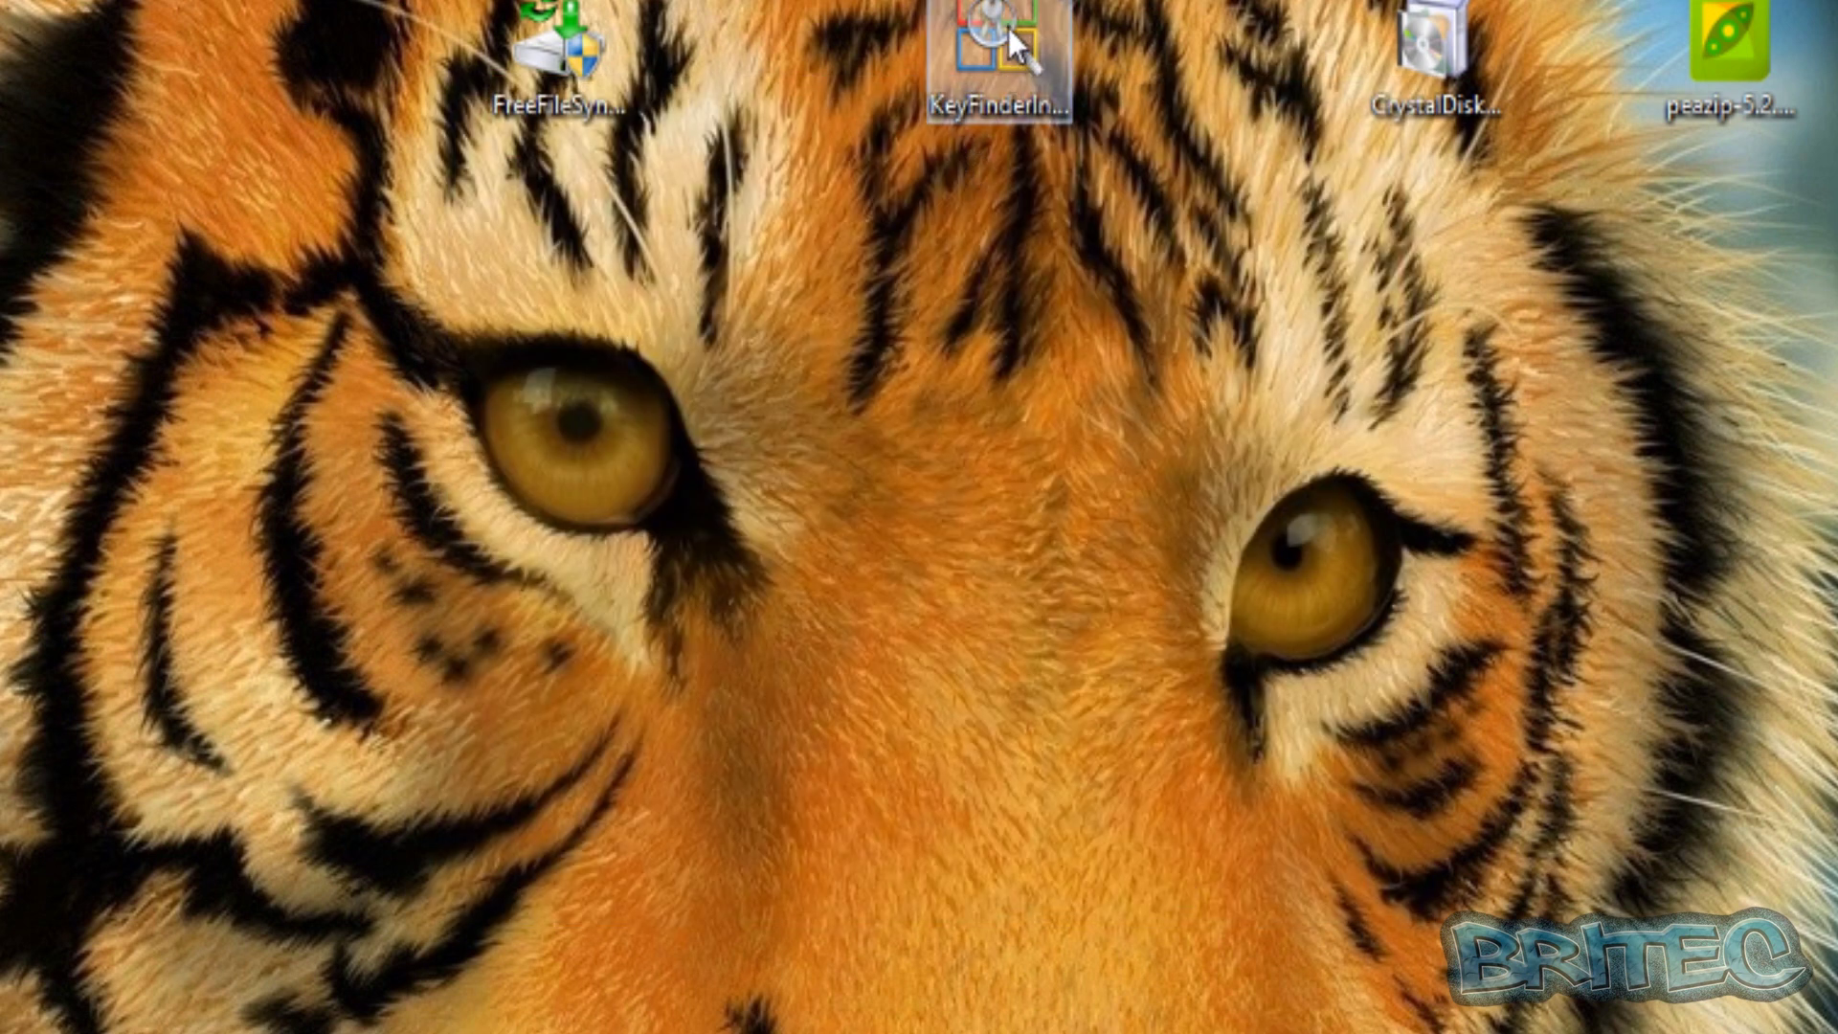
# Launch KeyFinderInstaller, note the OpenCandy licence line, and accept the KeyFinder licence agreement.
pyautogui.doubleClick(1008, 28)
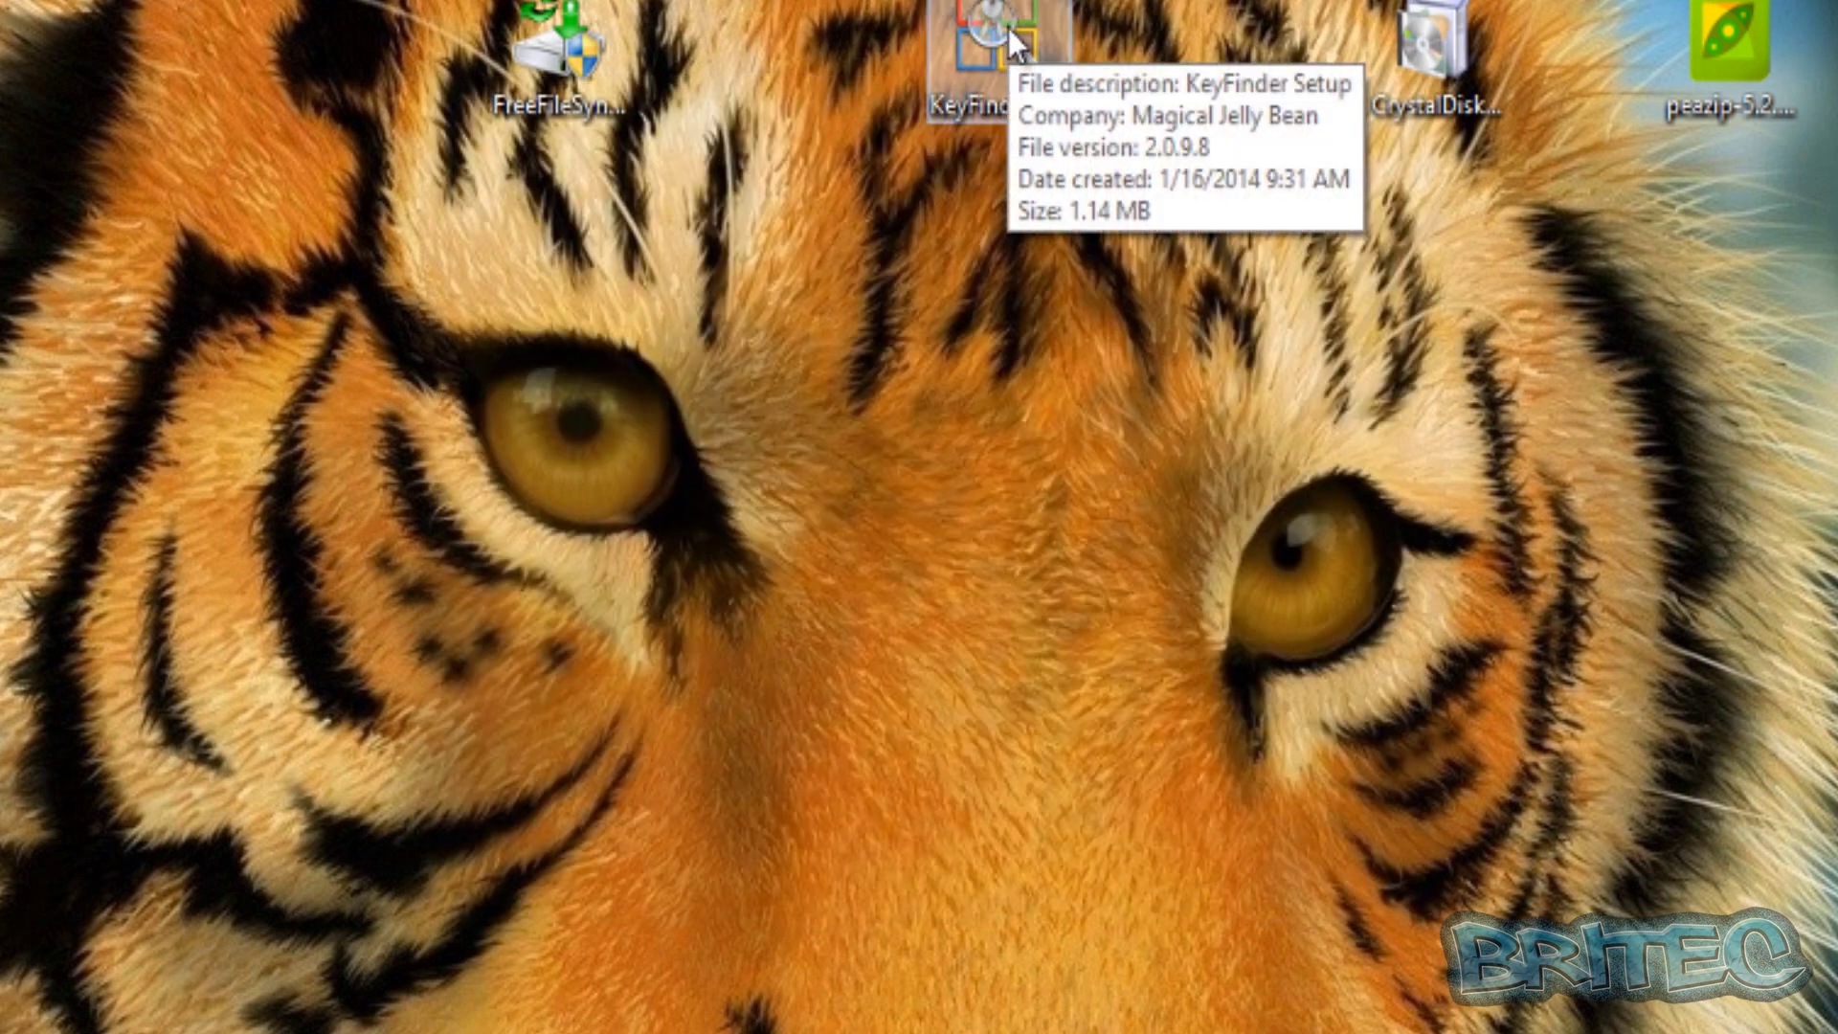
pyautogui.click(1102, 621)
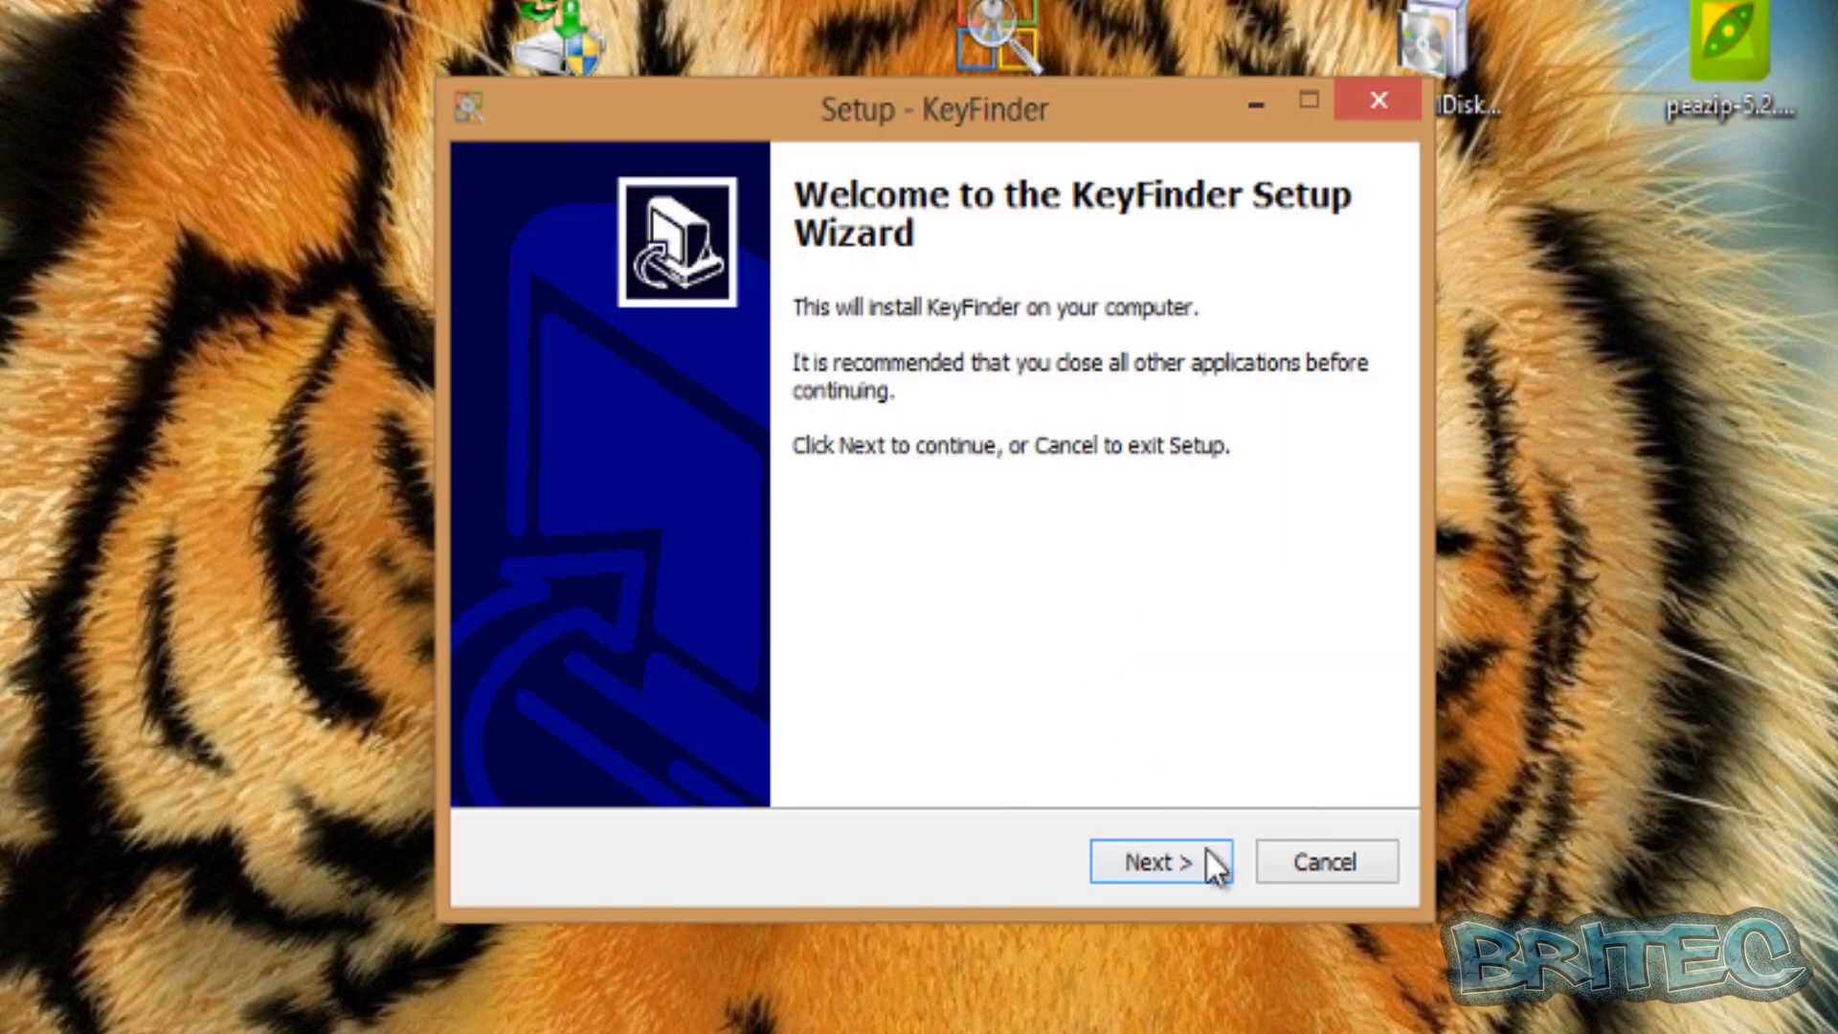
pyautogui.click(1205, 851)
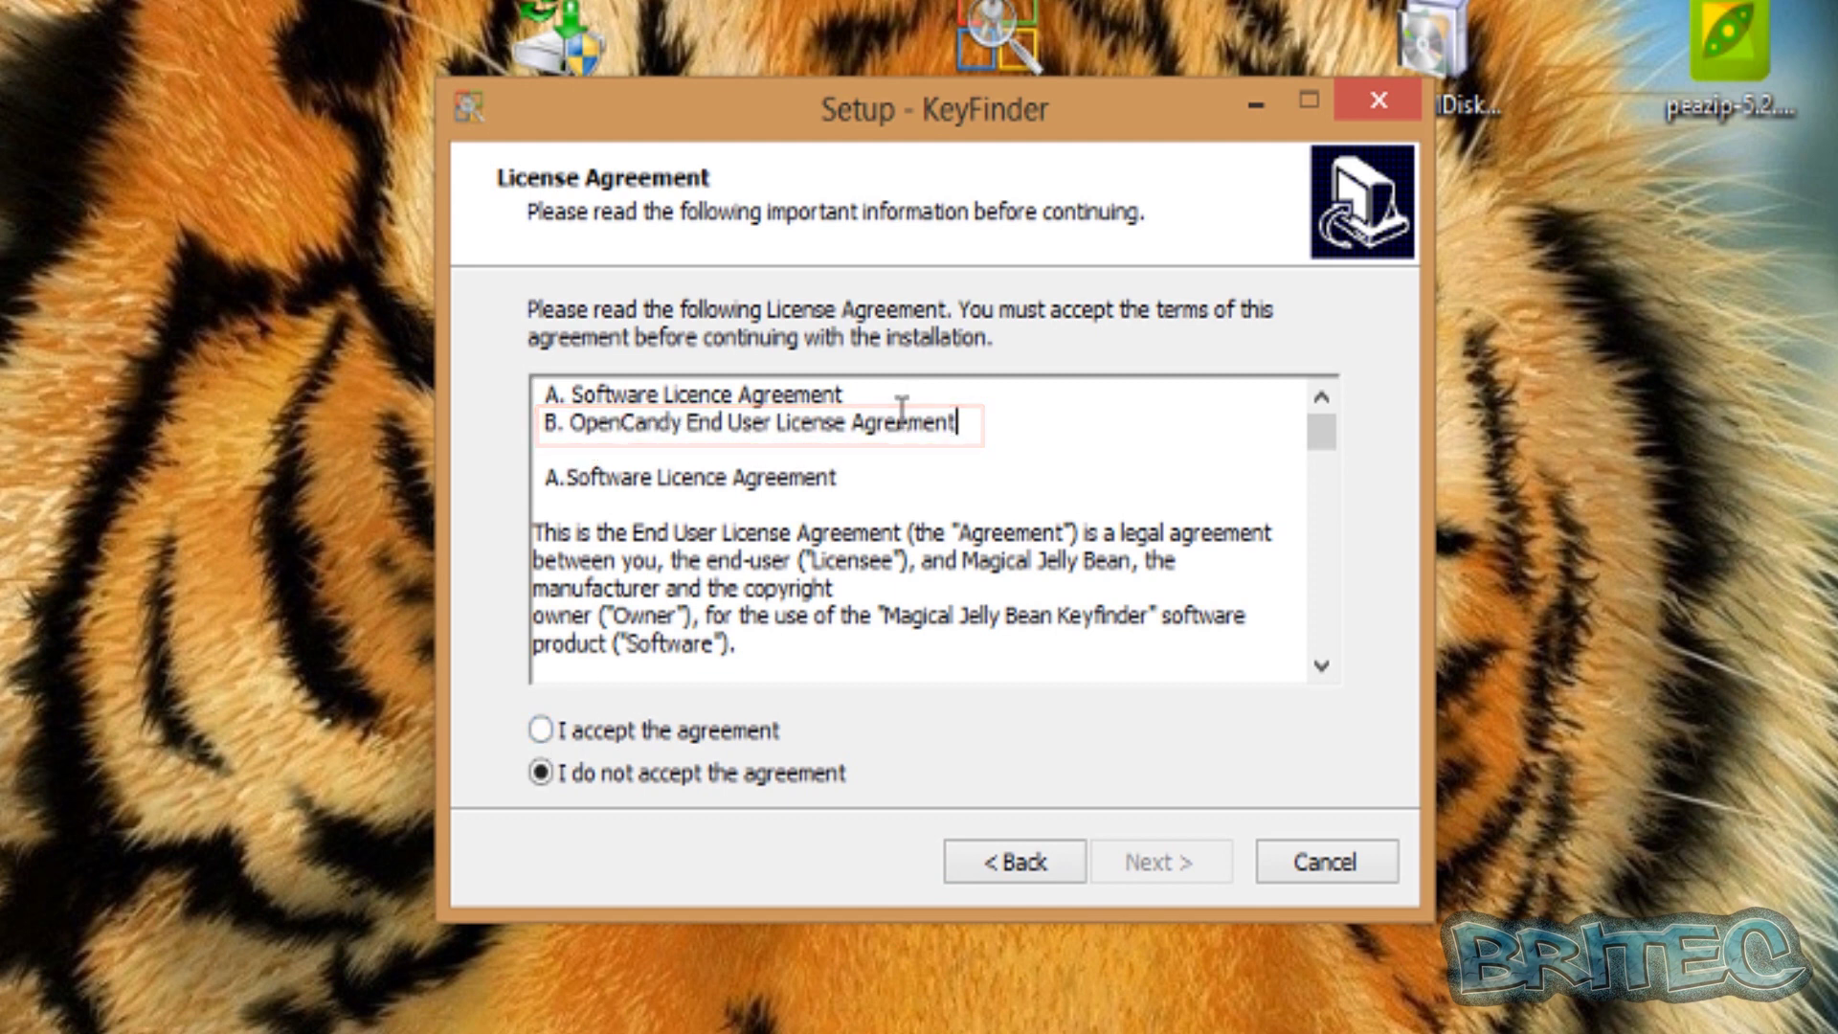
pyautogui.moveTo(961, 425); pyautogui.dragTo(572, 426)
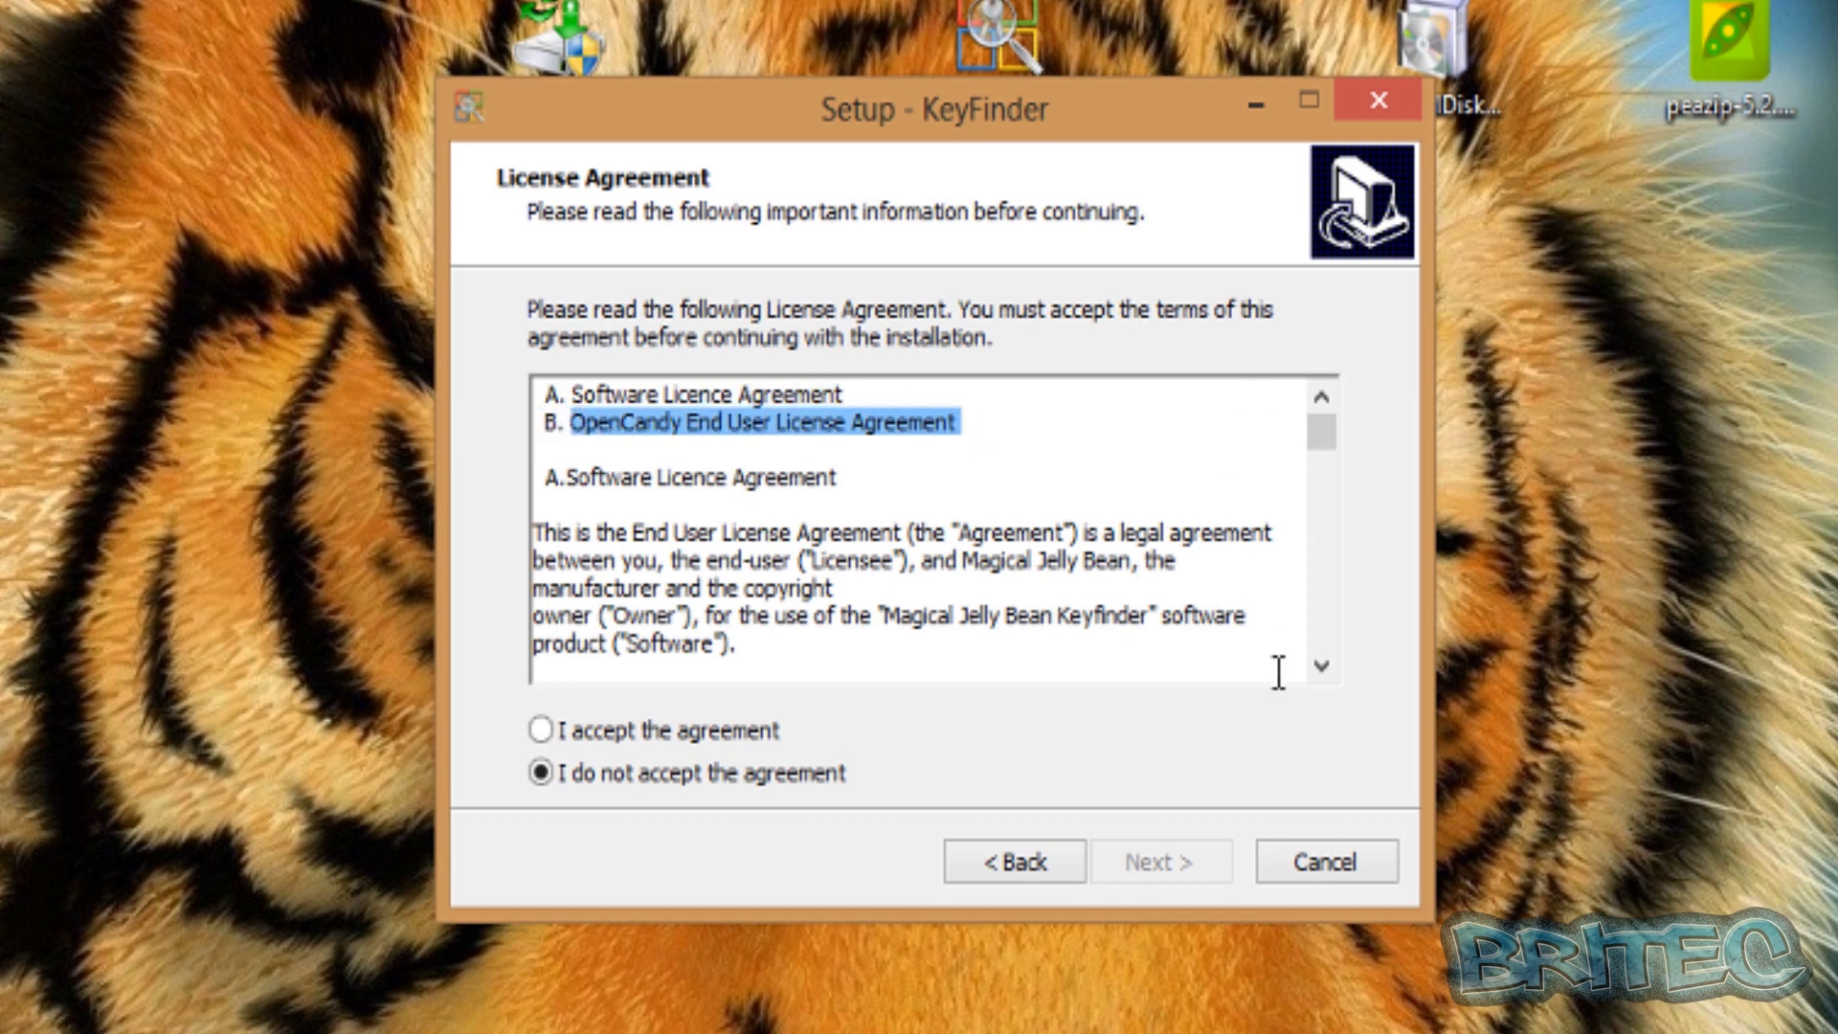
pyautogui.click(606, 438)
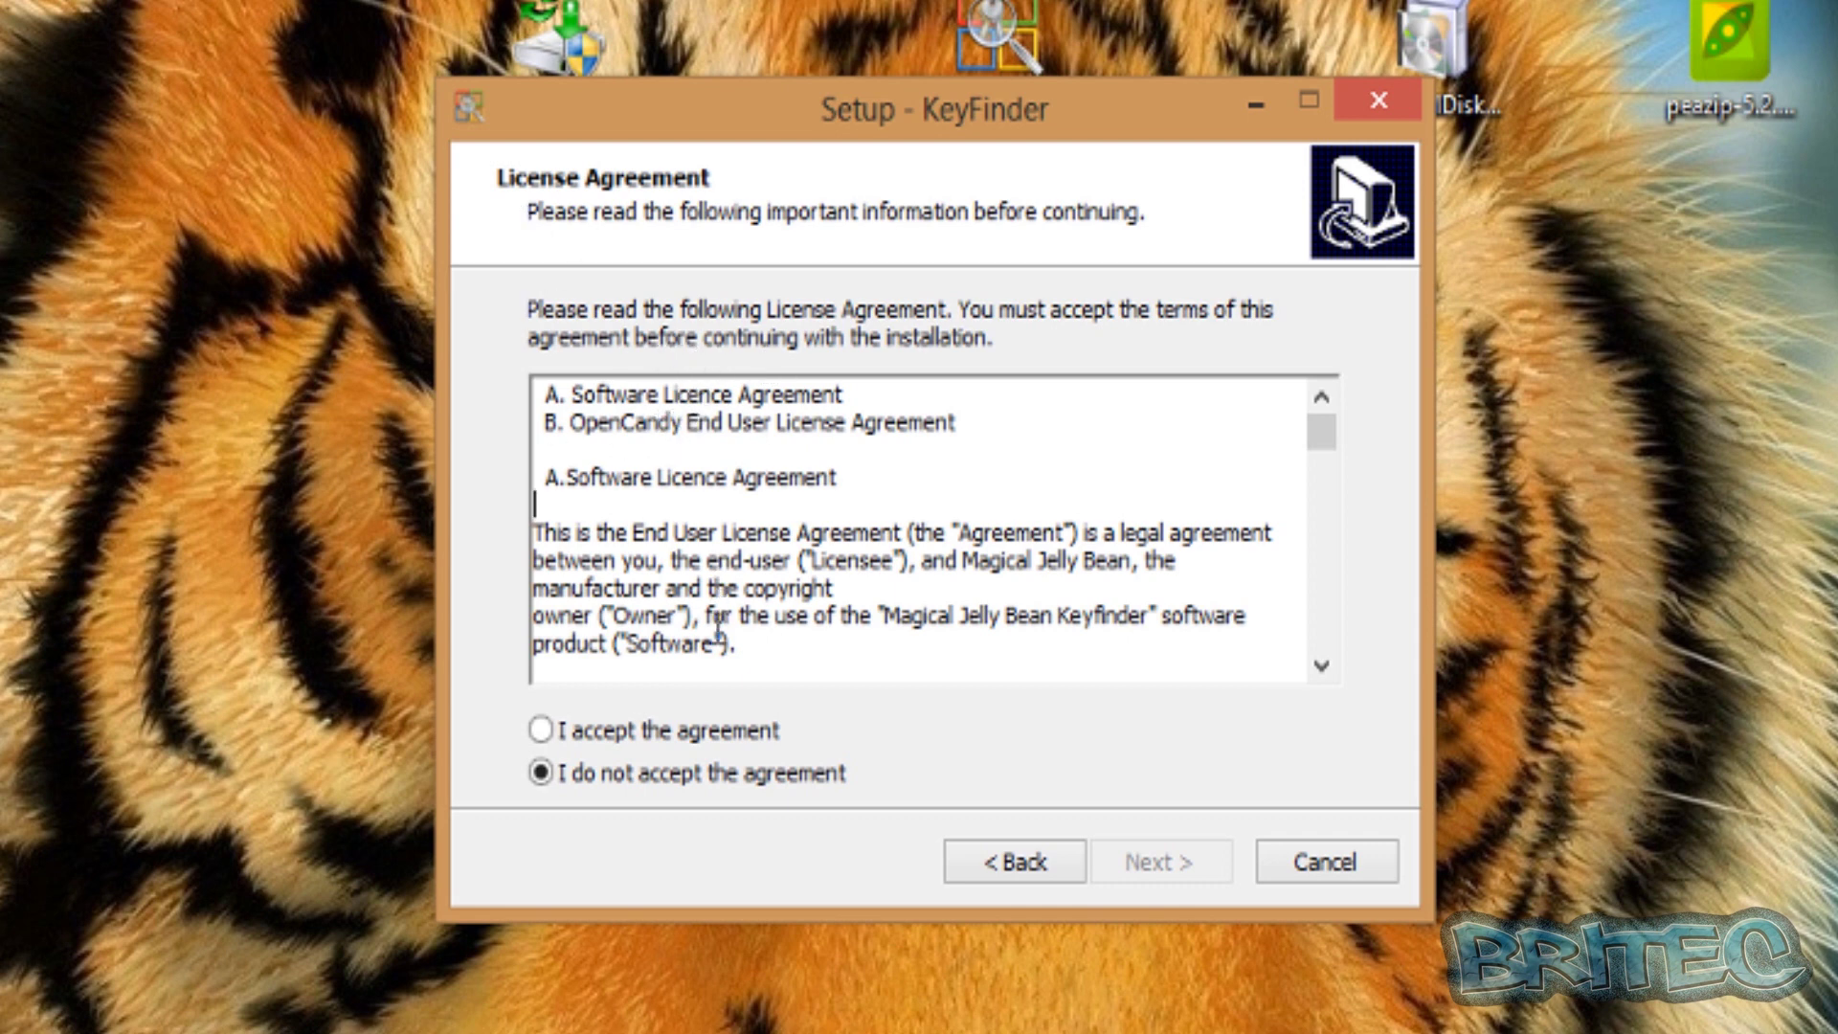
pyautogui.click(568, 724)
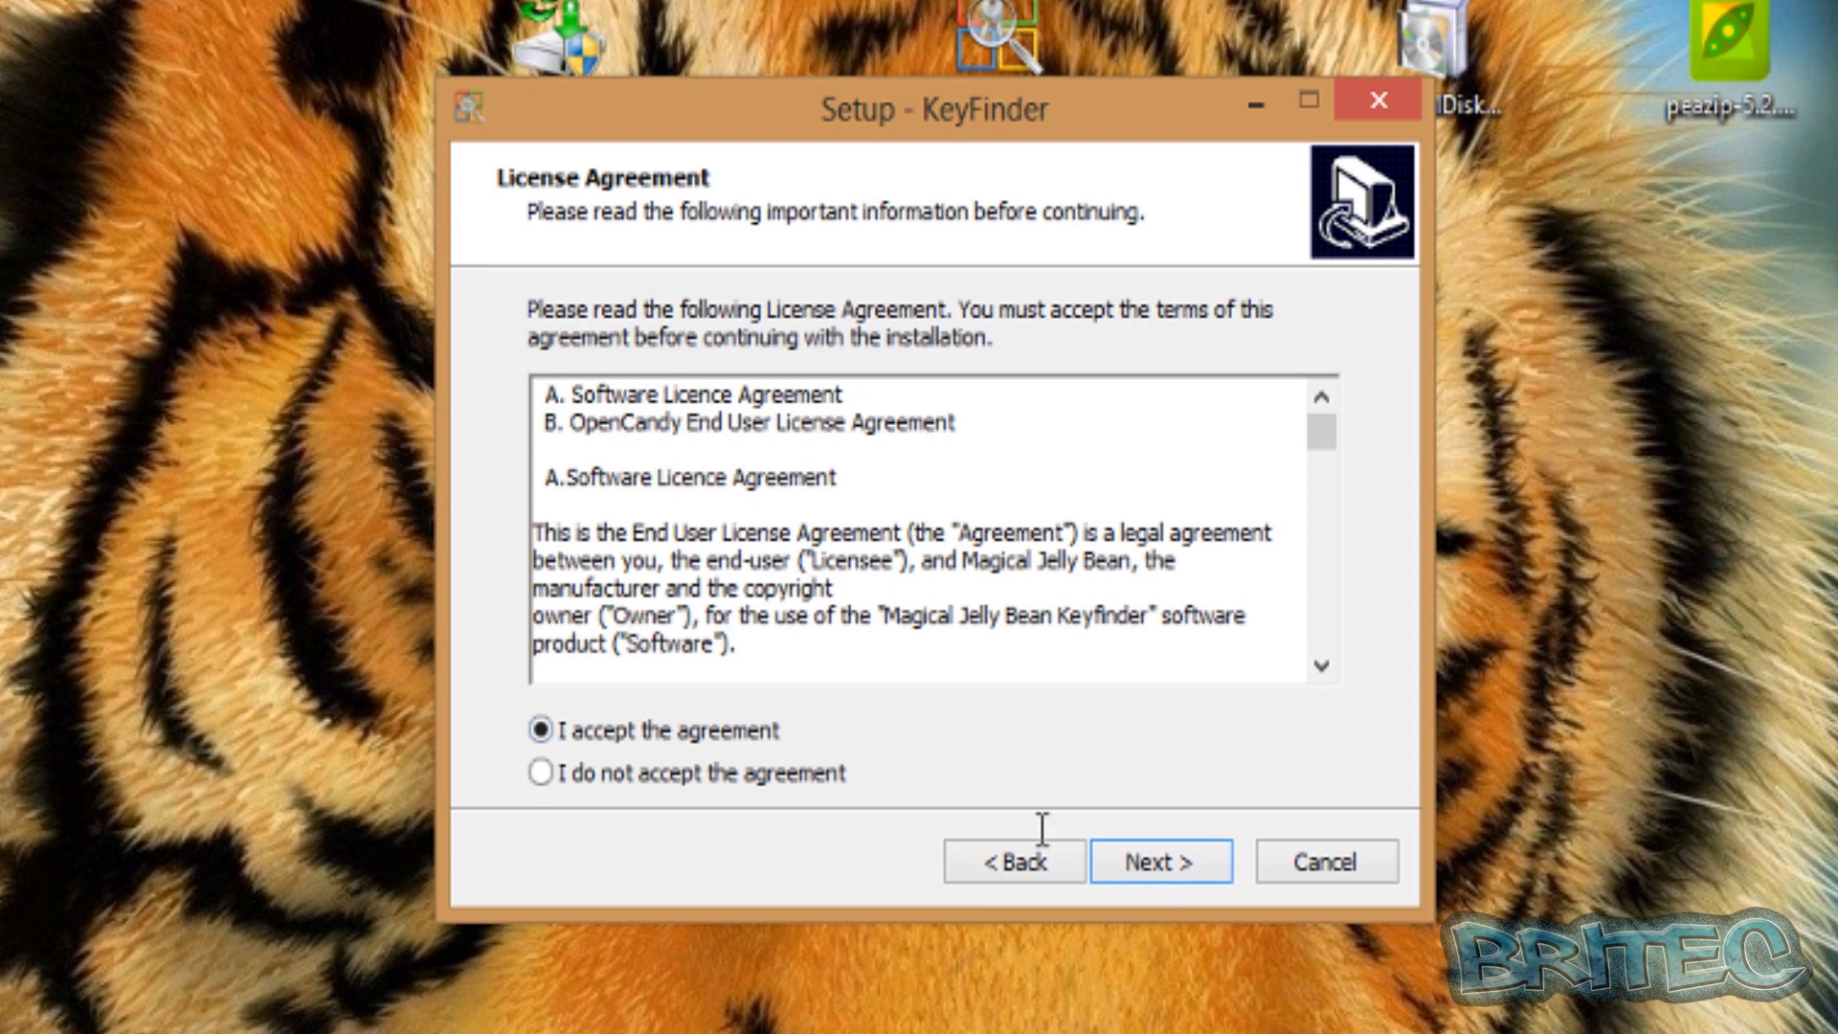
pyautogui.click(1150, 873)
# Keep the default install location and request a KeyFinder desktop icon.
pyautogui.click(1147, 865)
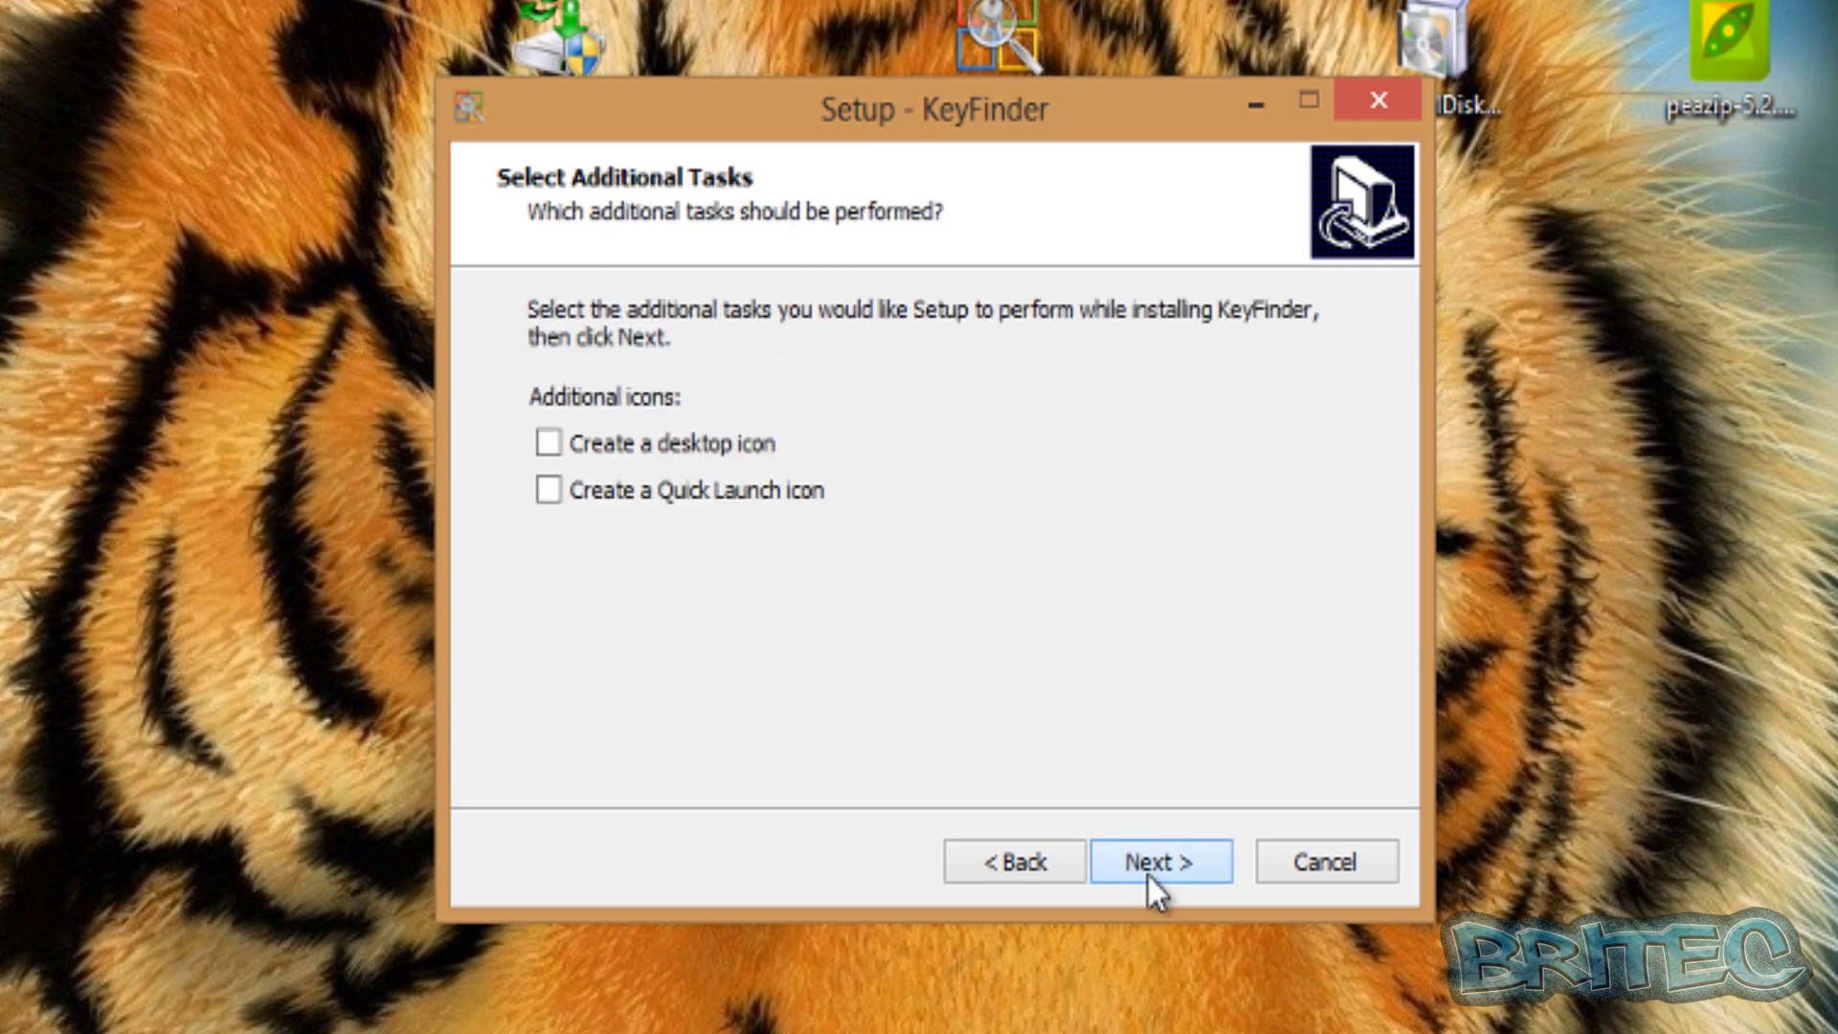
pyautogui.click(550, 443)
pyautogui.click(1141, 857)
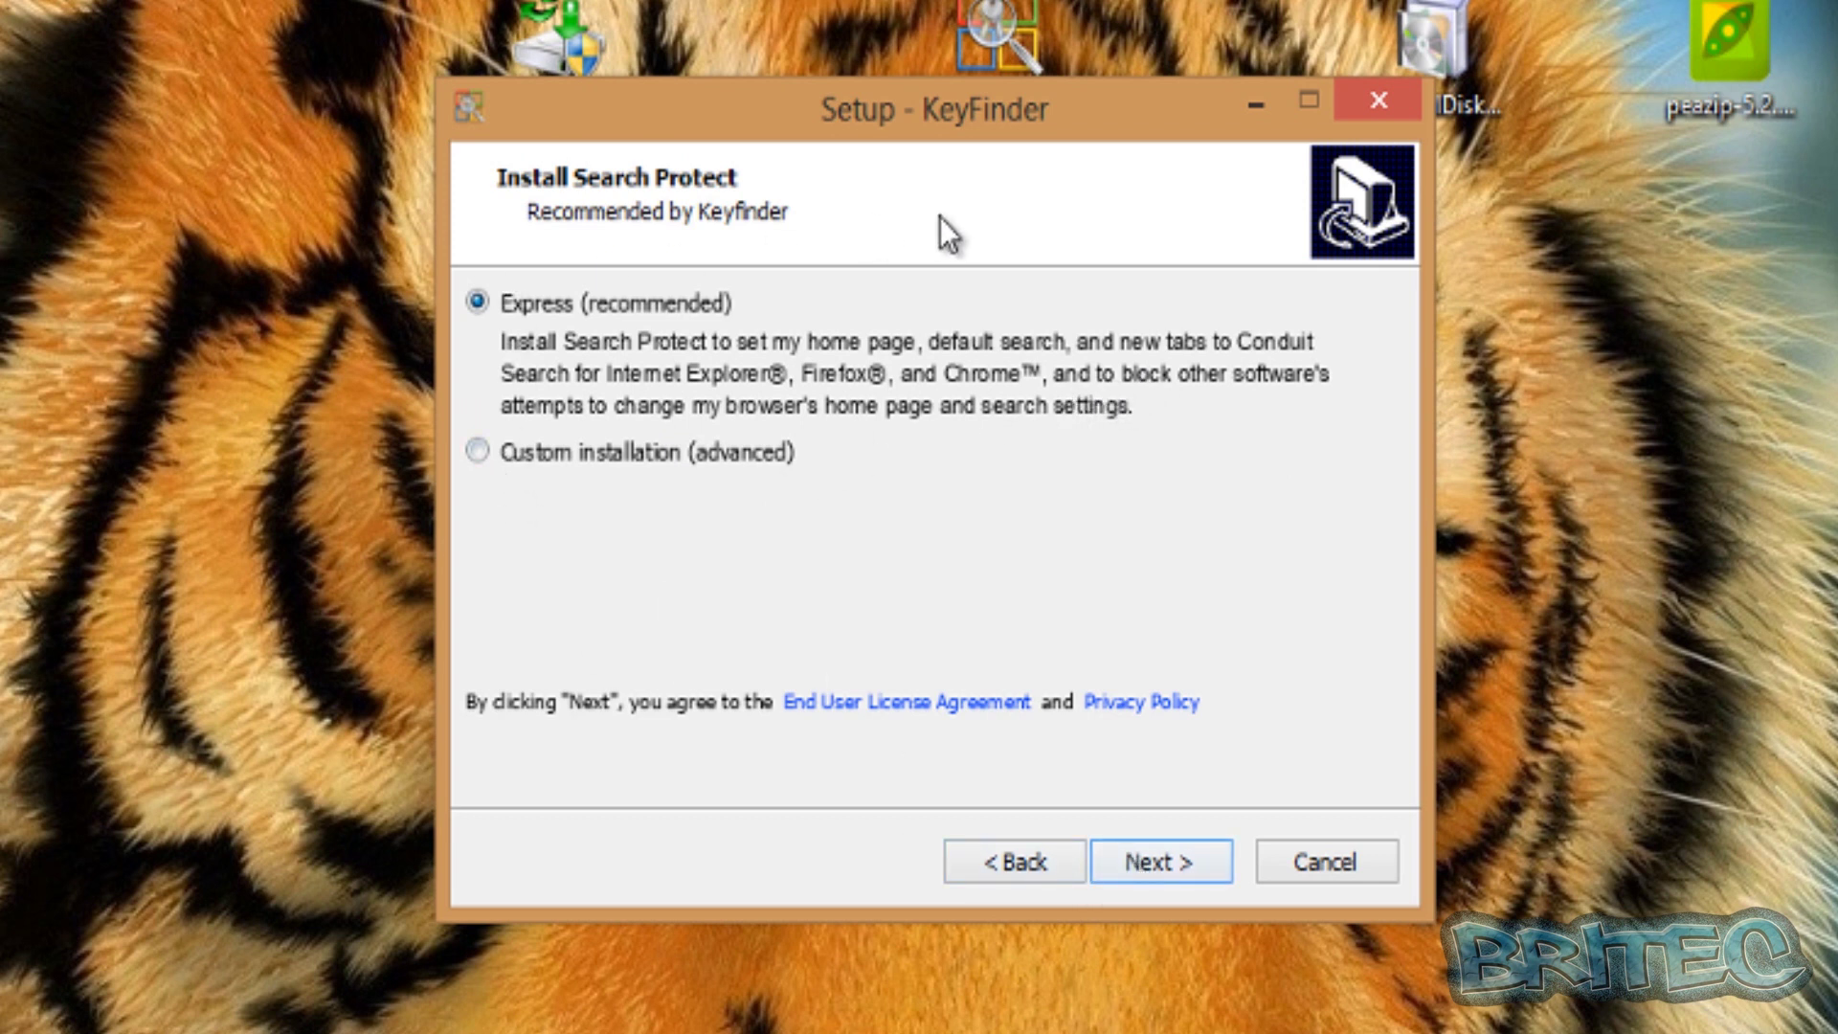
# Choose Custom installation, decline Search Protect, and install KeyFinder without launching it afterwards.
pyautogui.click(477, 452)
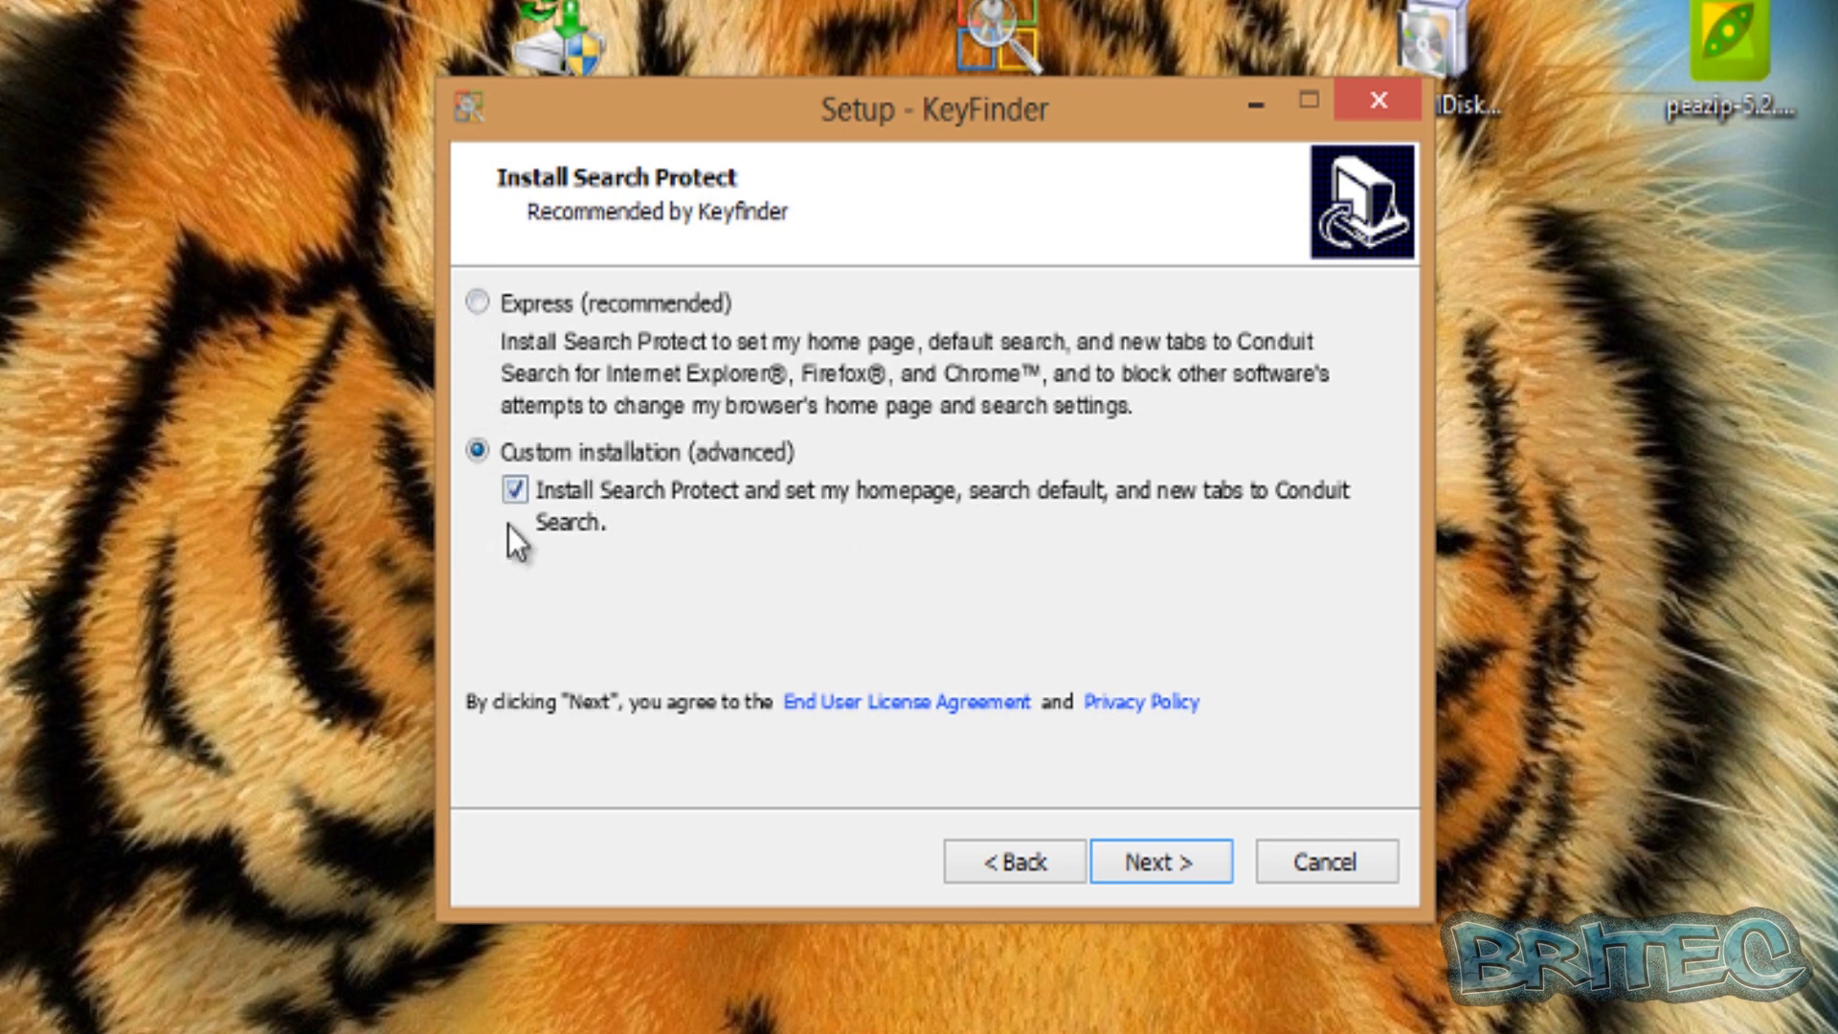
pyautogui.click(517, 489)
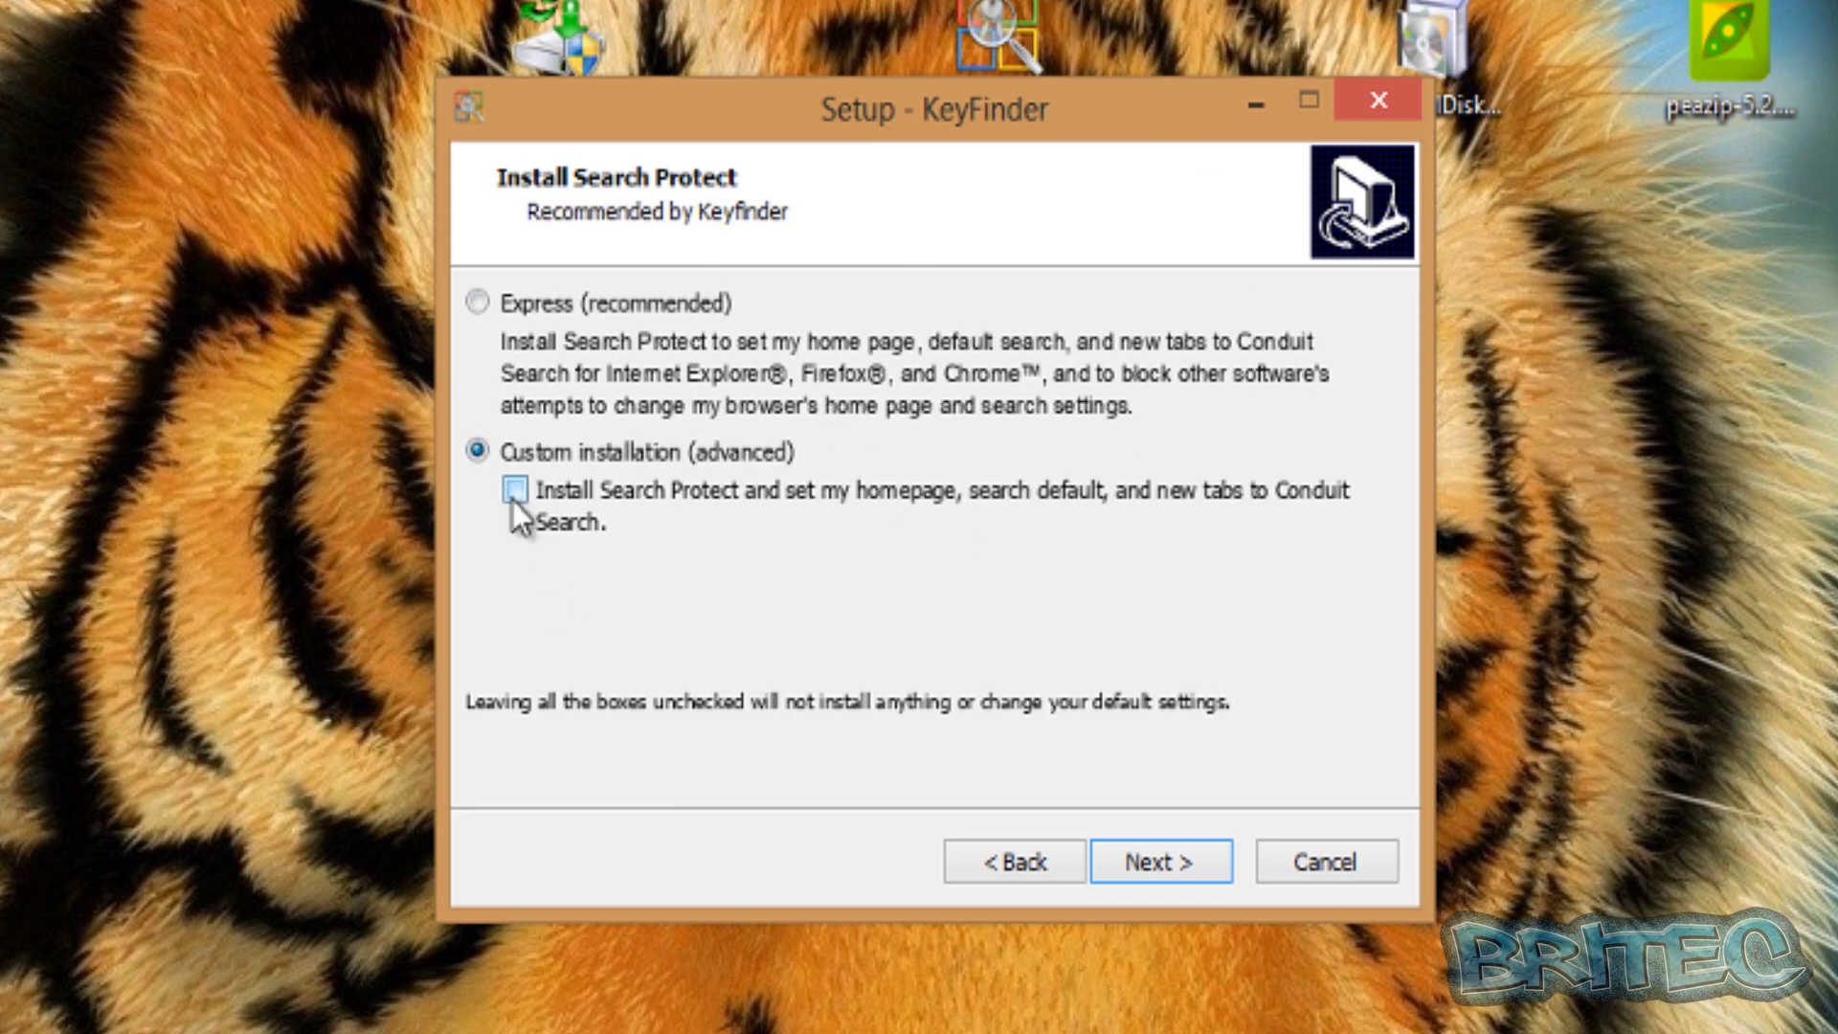
pyautogui.click(1144, 863)
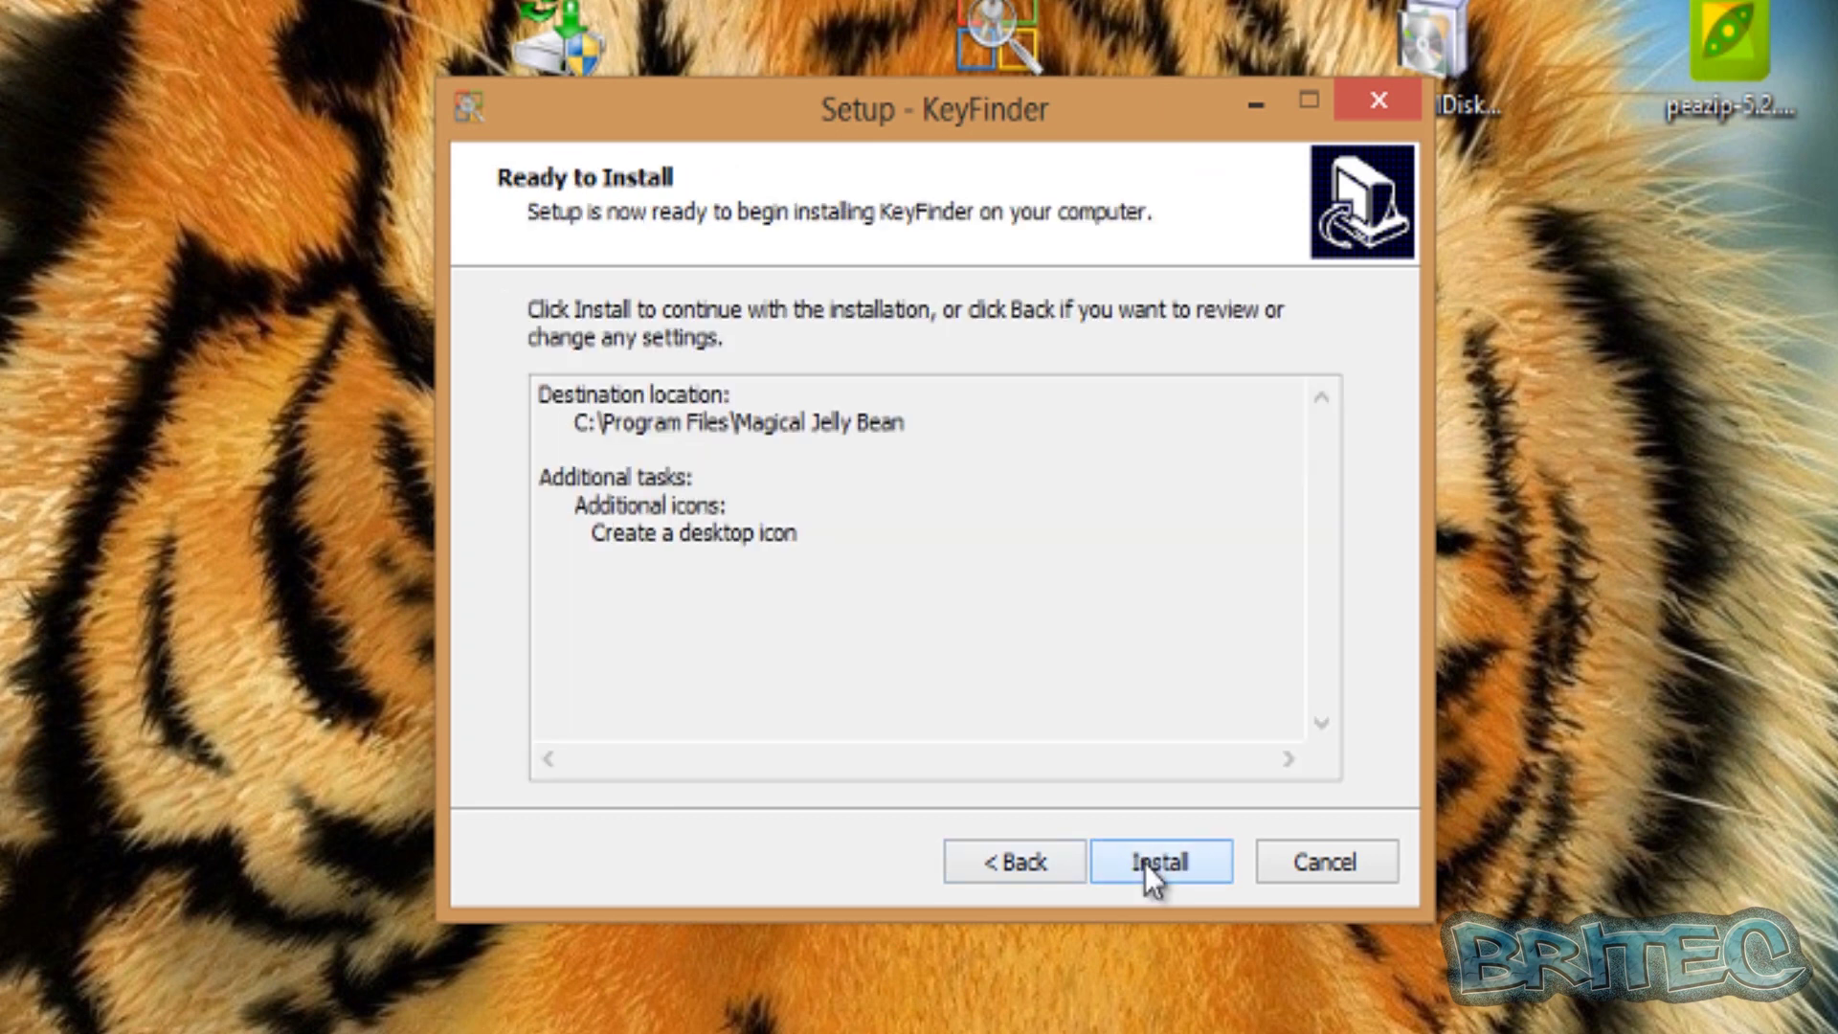
pyautogui.click(1144, 863)
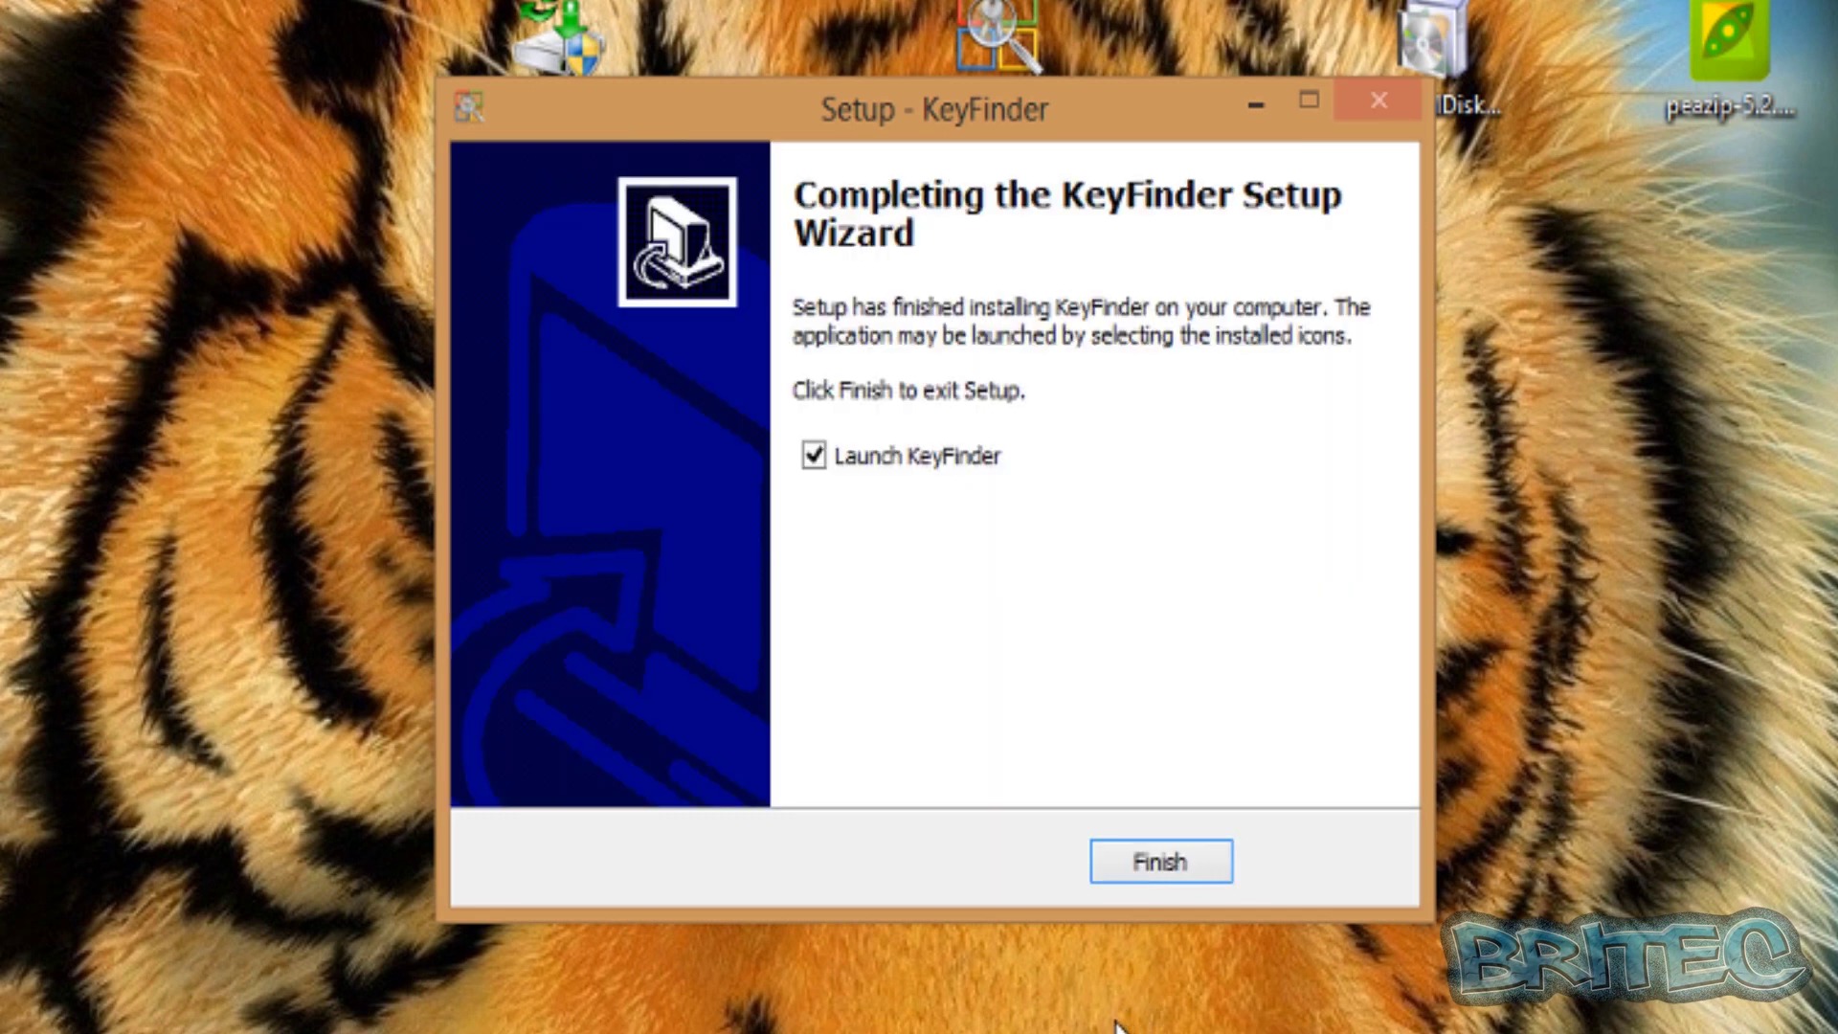
pyautogui.click(816, 456)
pyautogui.click(1179, 863)
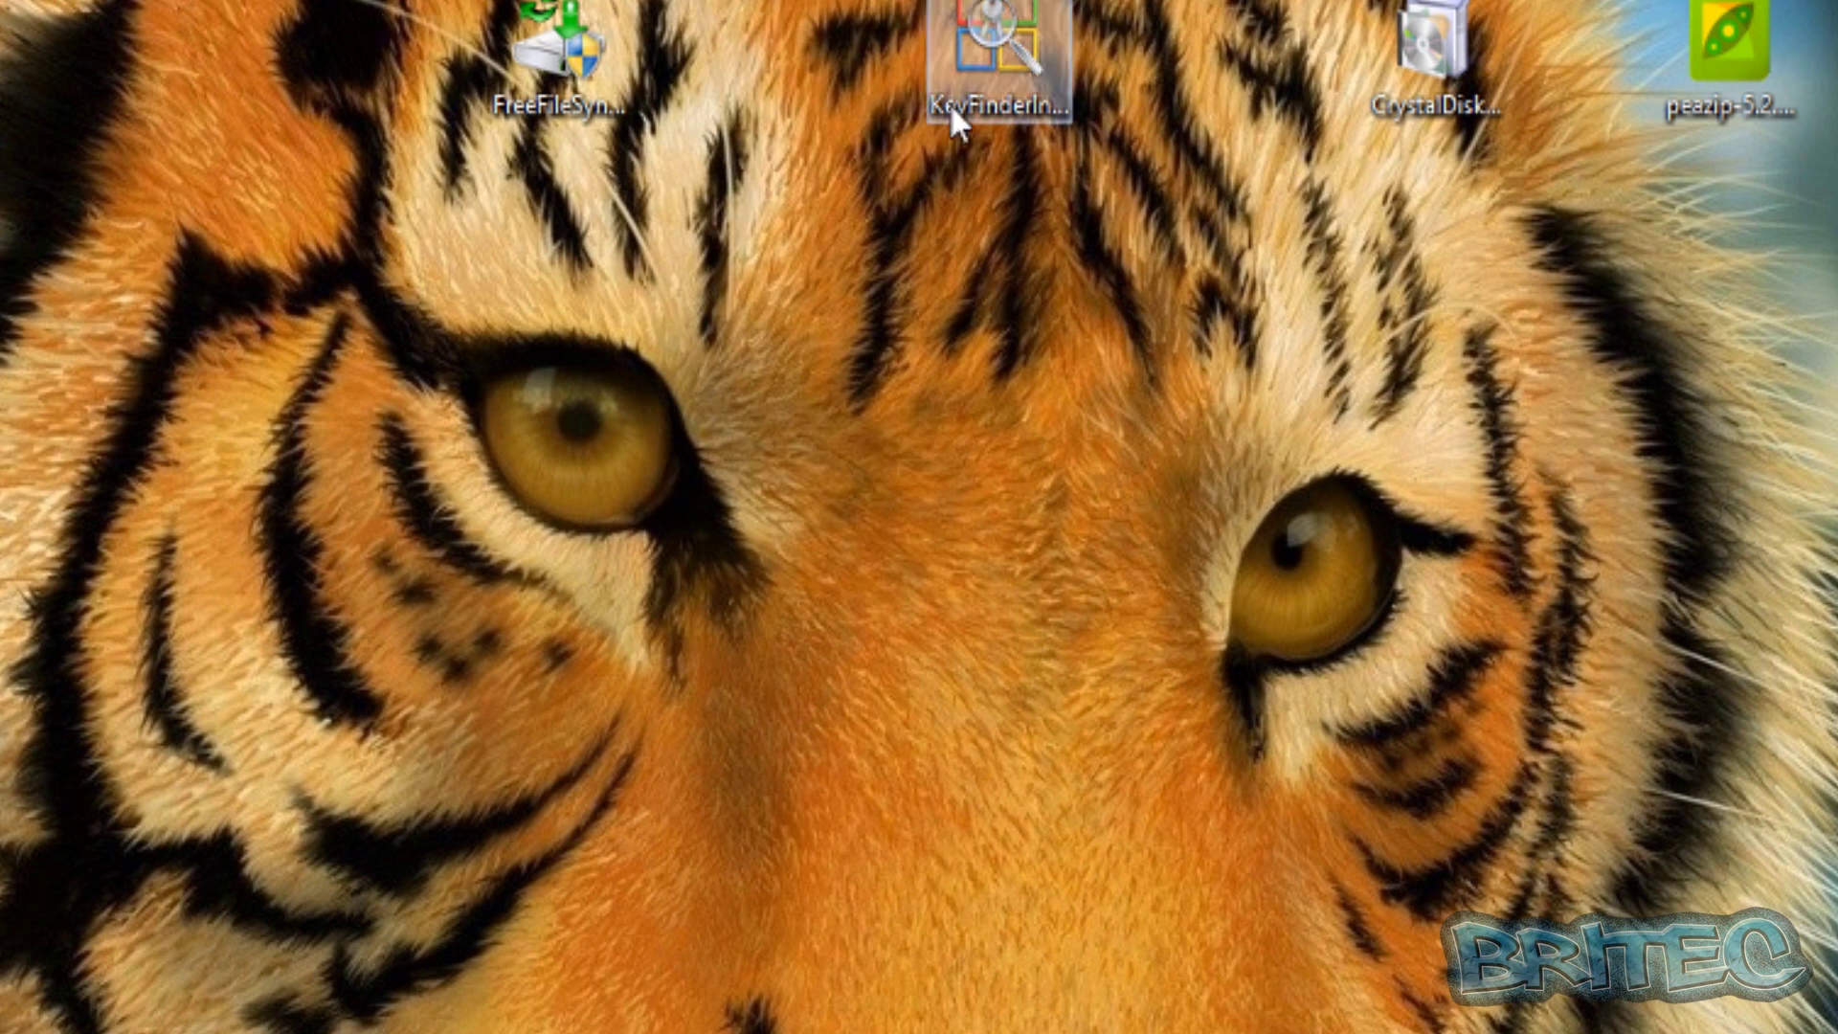
pyautogui.click(1456, 45)
# Launch the CrystalDiskInfo installer, accept its licence, and keep default folders and desktop icon.
pyautogui.doubleClick(1456, 51)
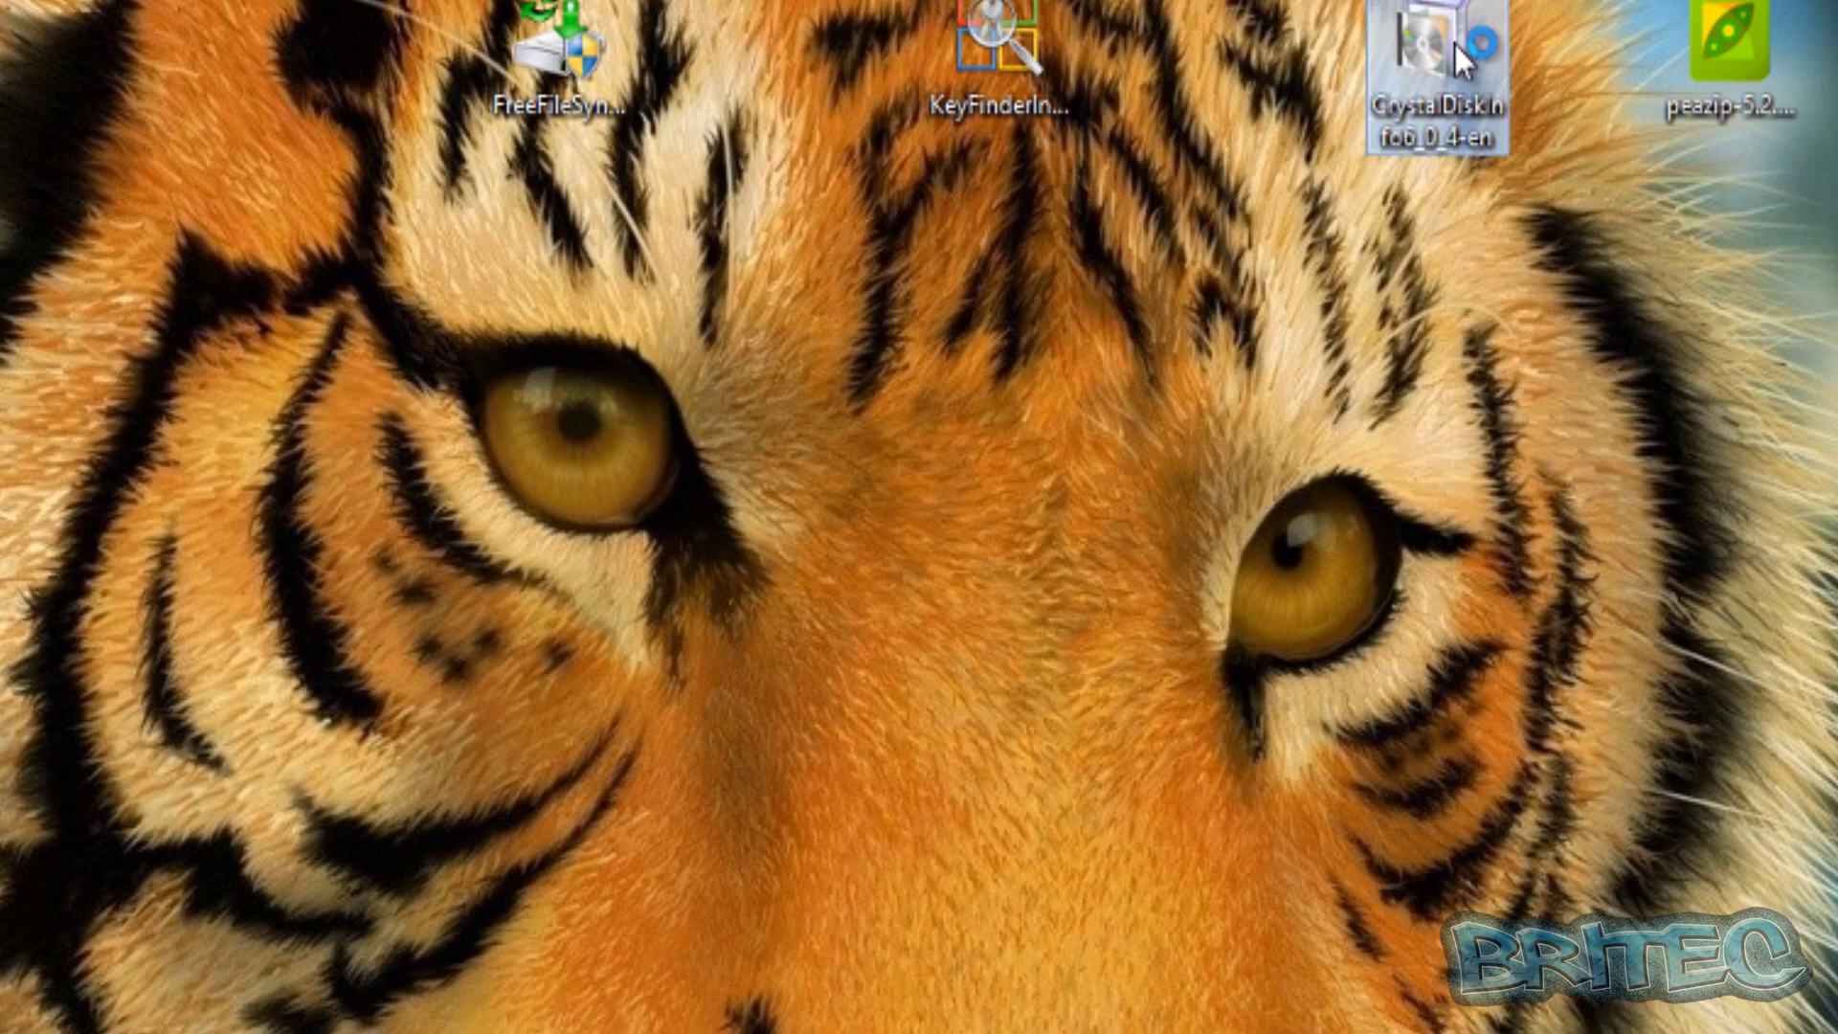
pyautogui.click(1107, 628)
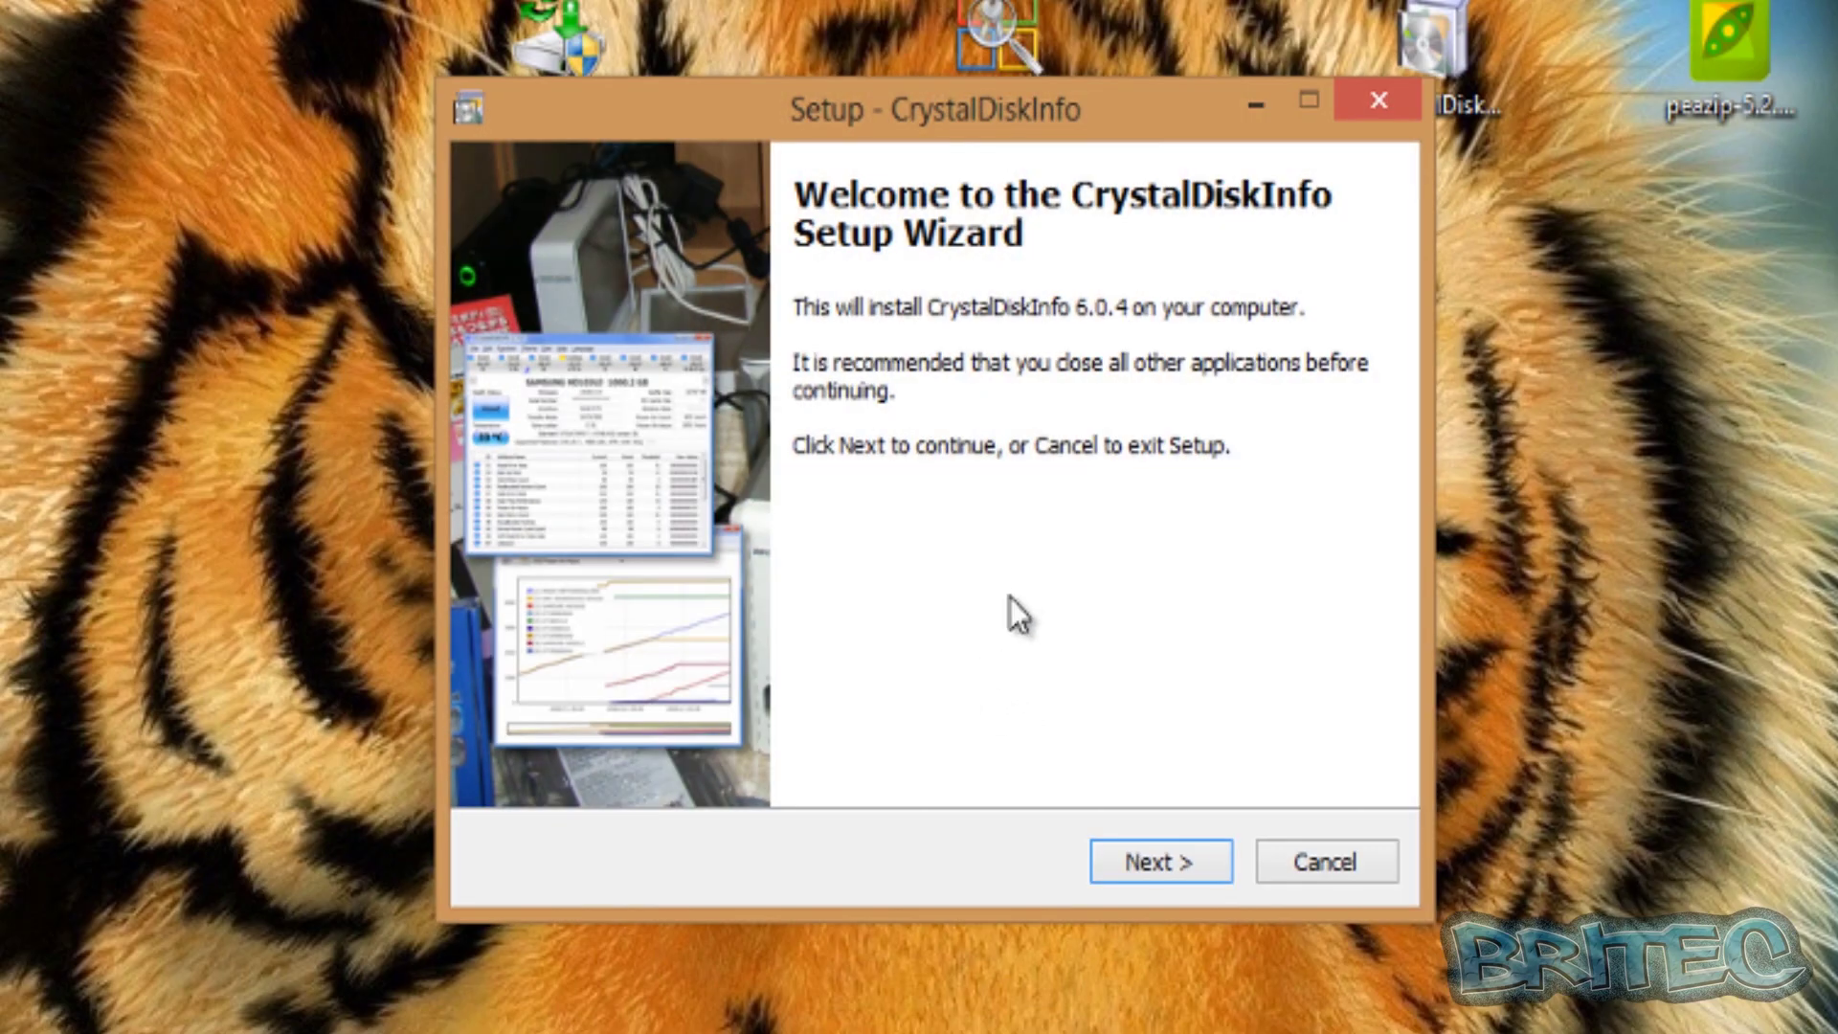
pyautogui.click(1168, 865)
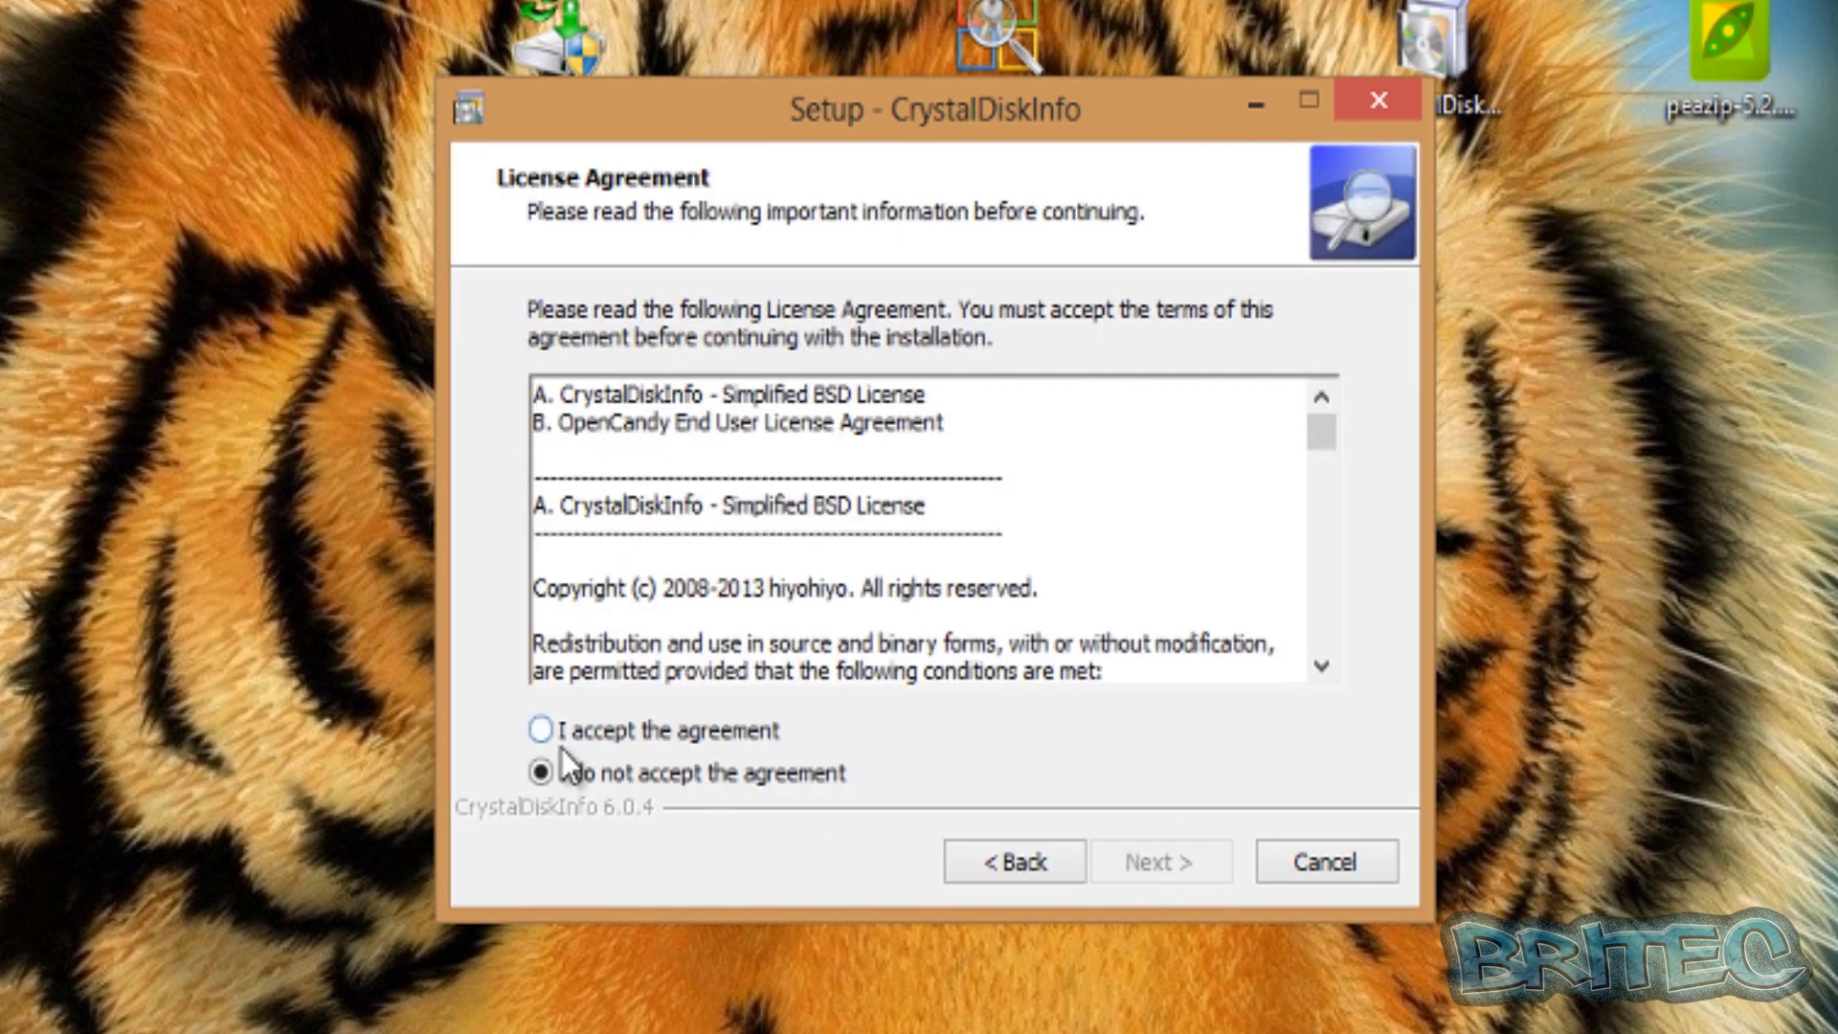
pyautogui.hotkey('alt', 'a')
pyautogui.click(1165, 863)
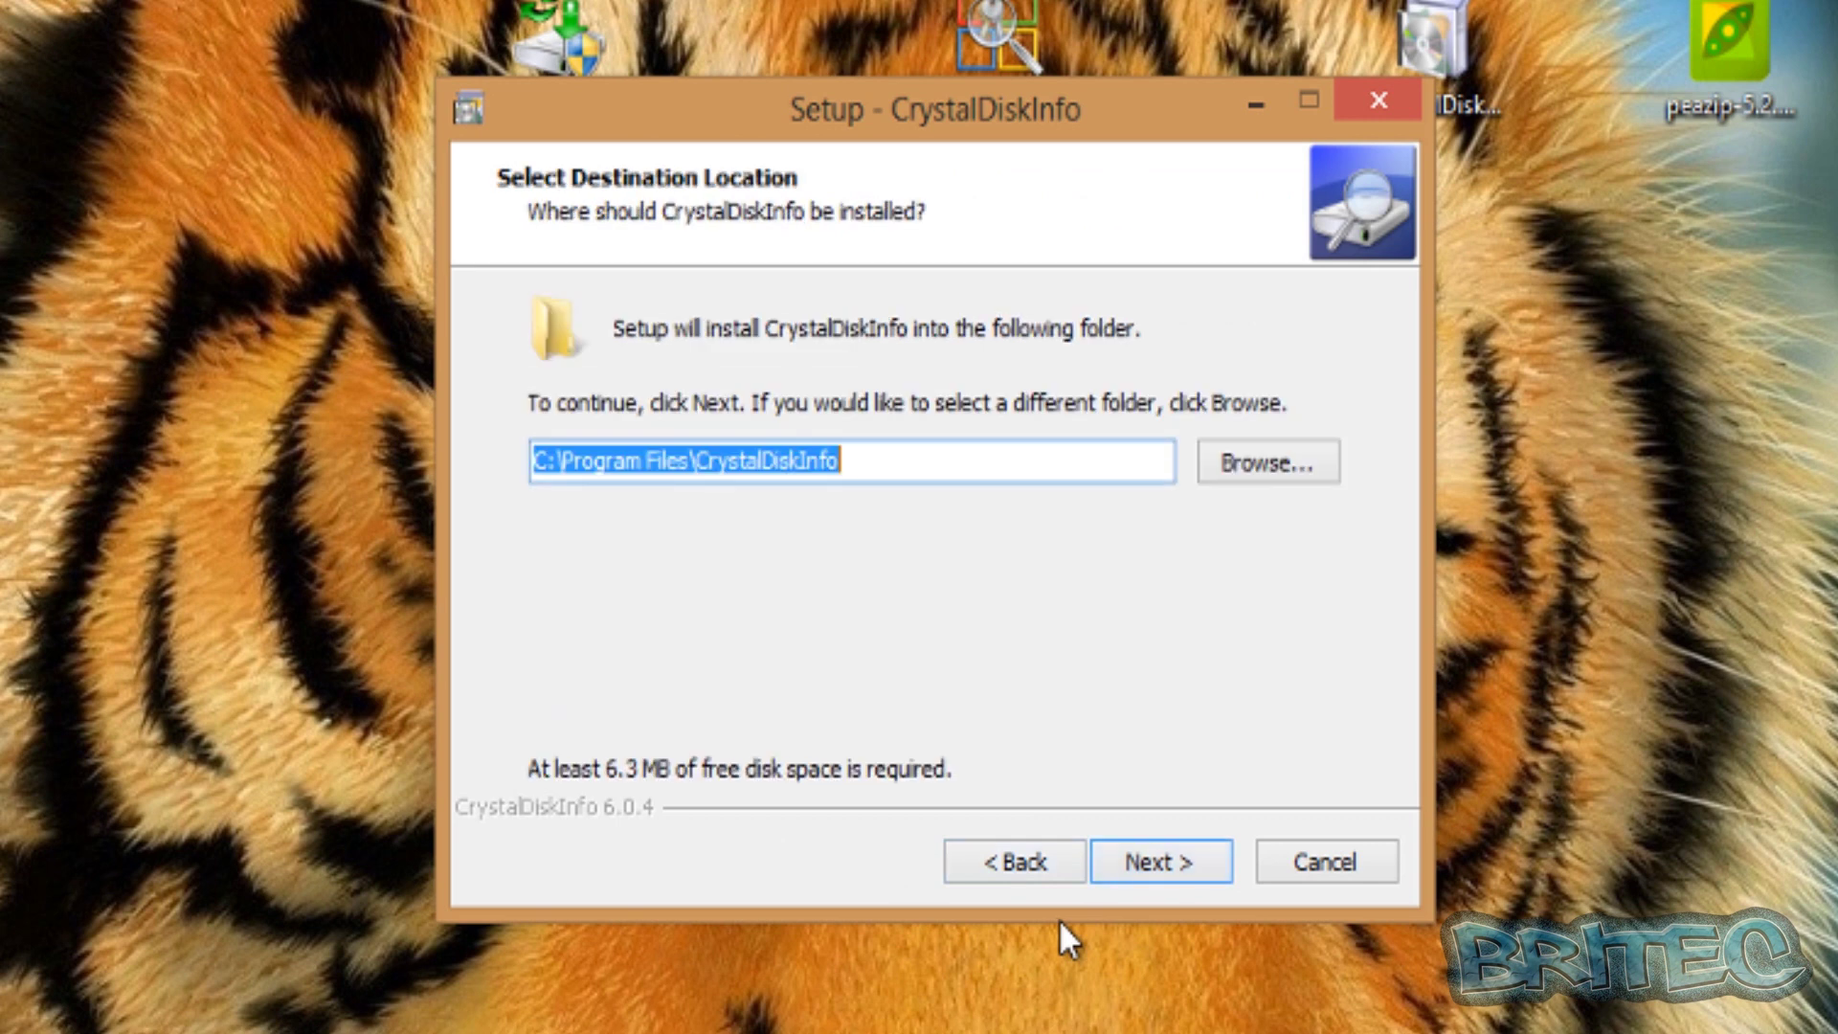
pyautogui.click(1167, 868)
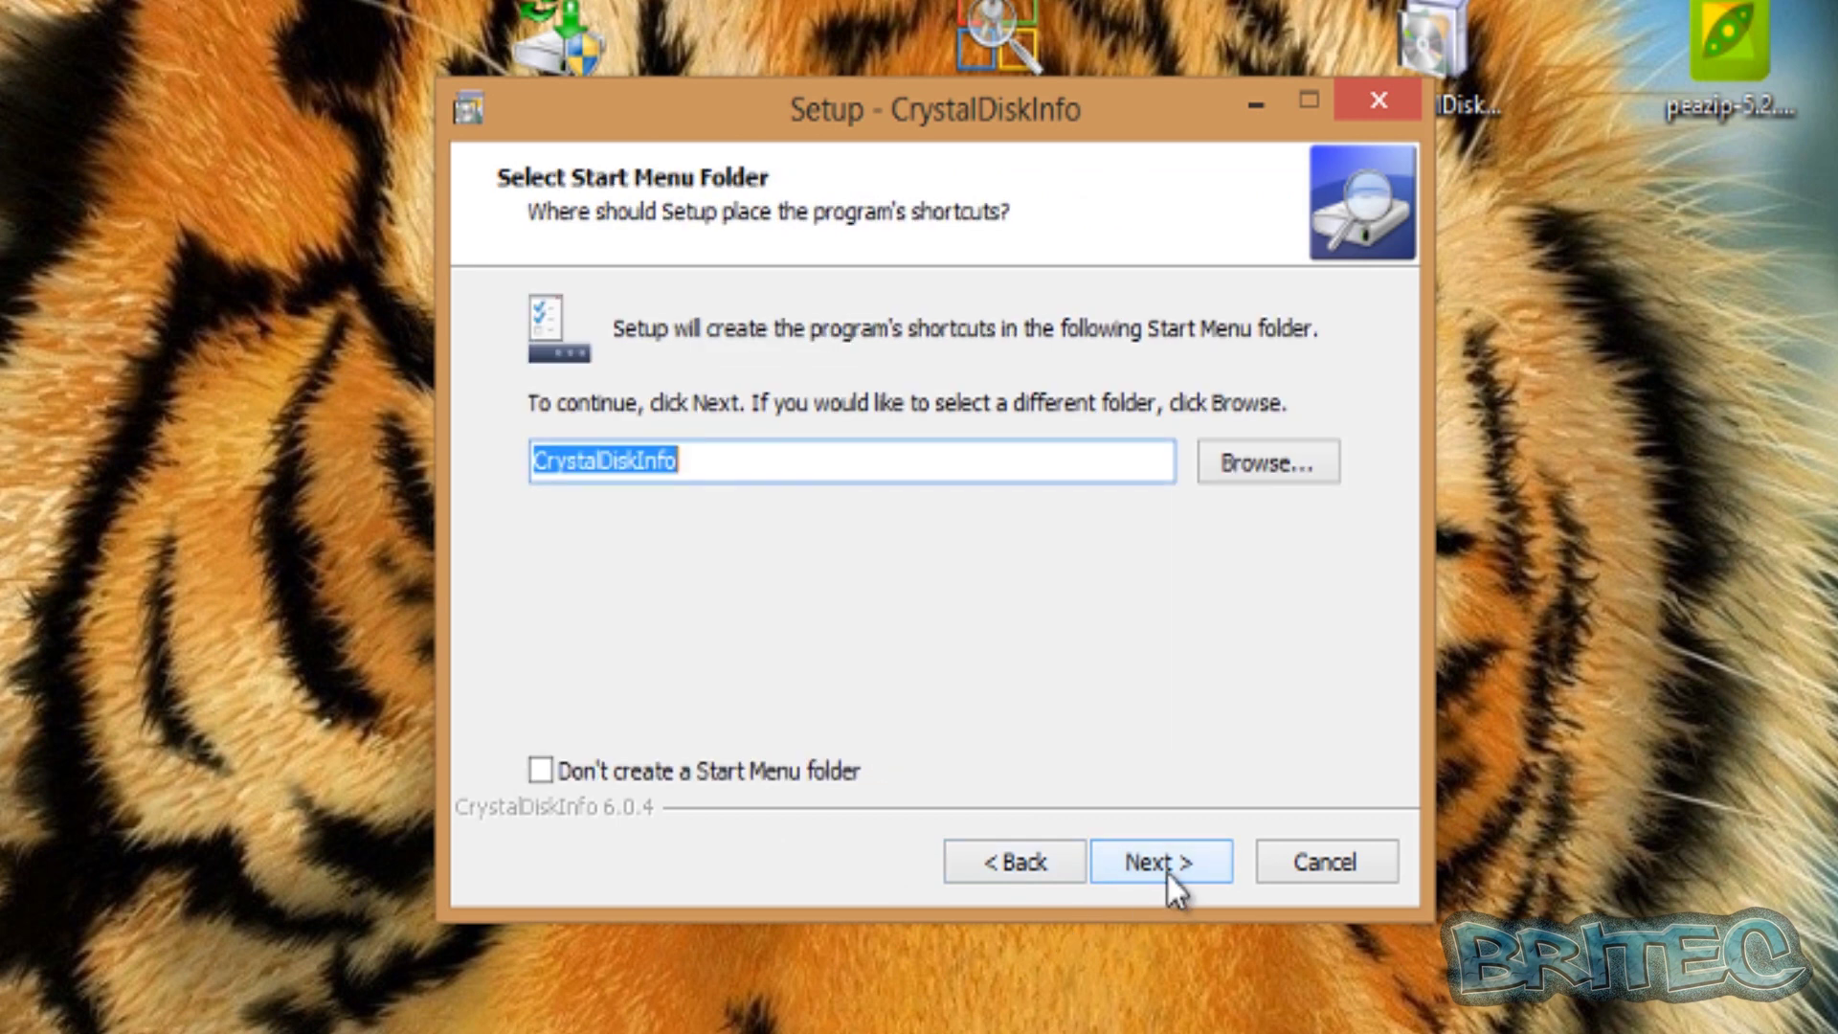
pyautogui.click(1162, 878)
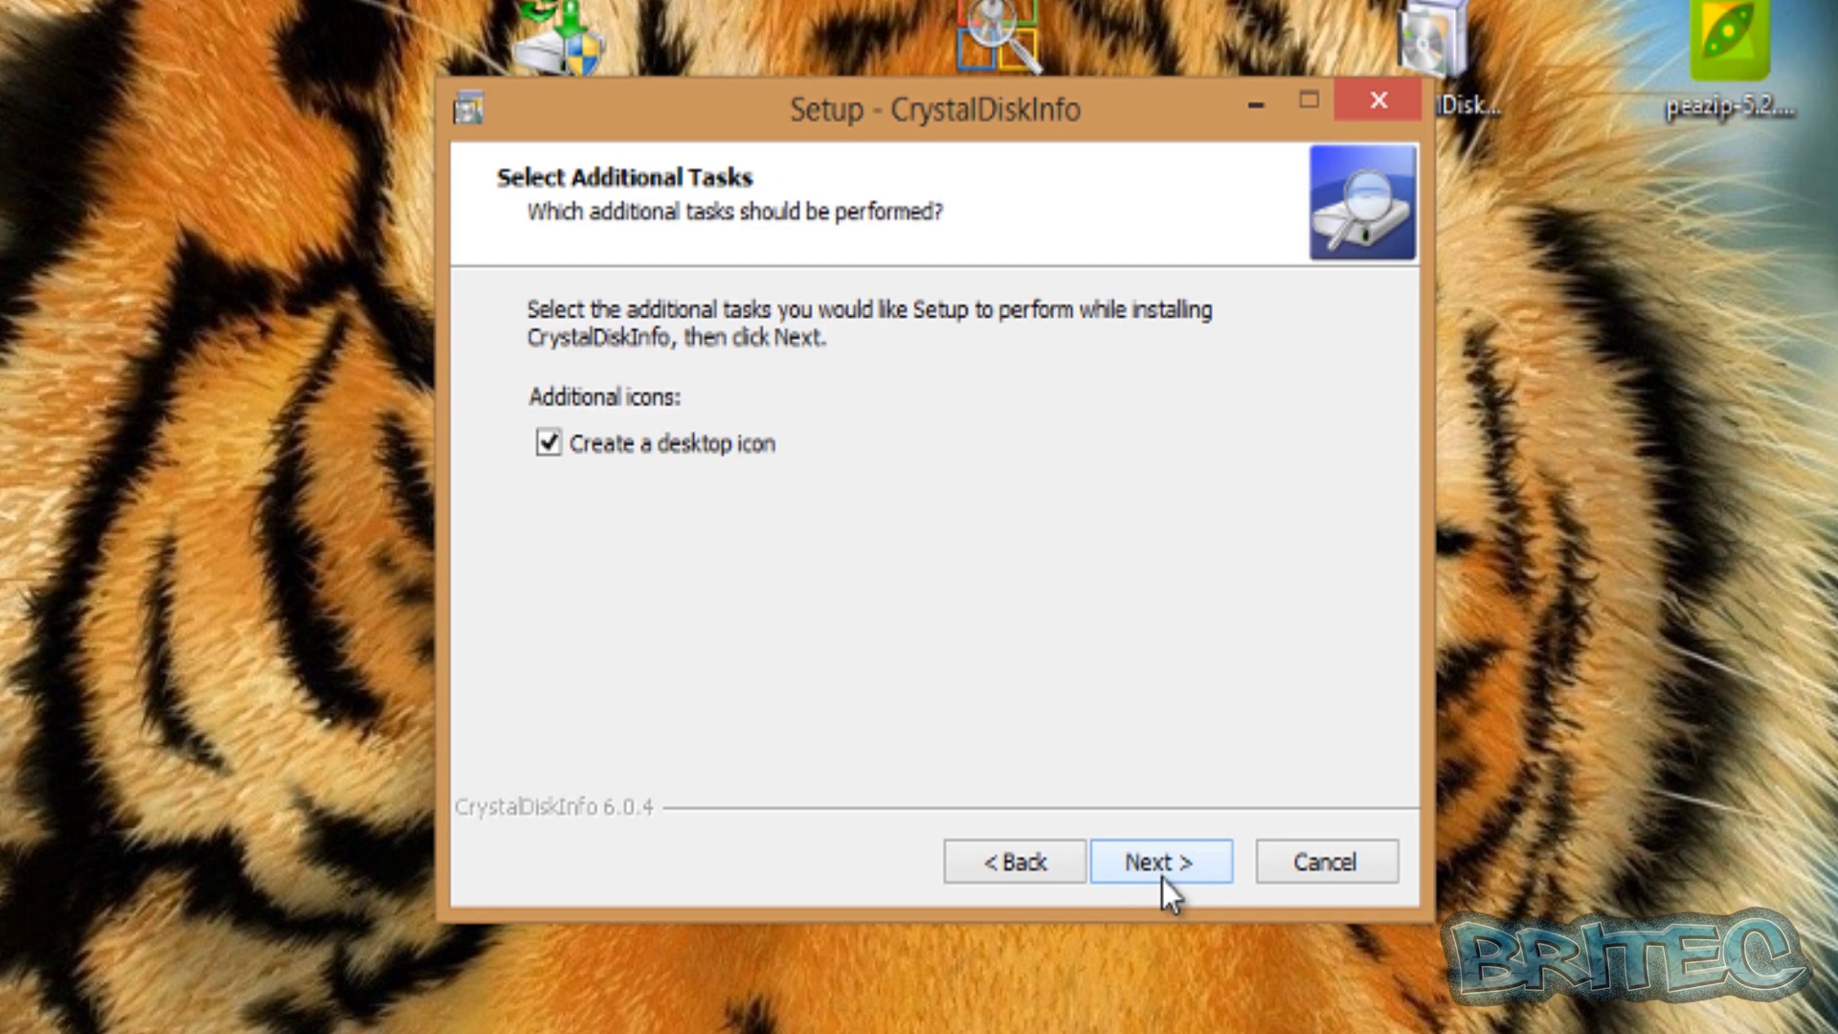
pyautogui.click(1159, 878)
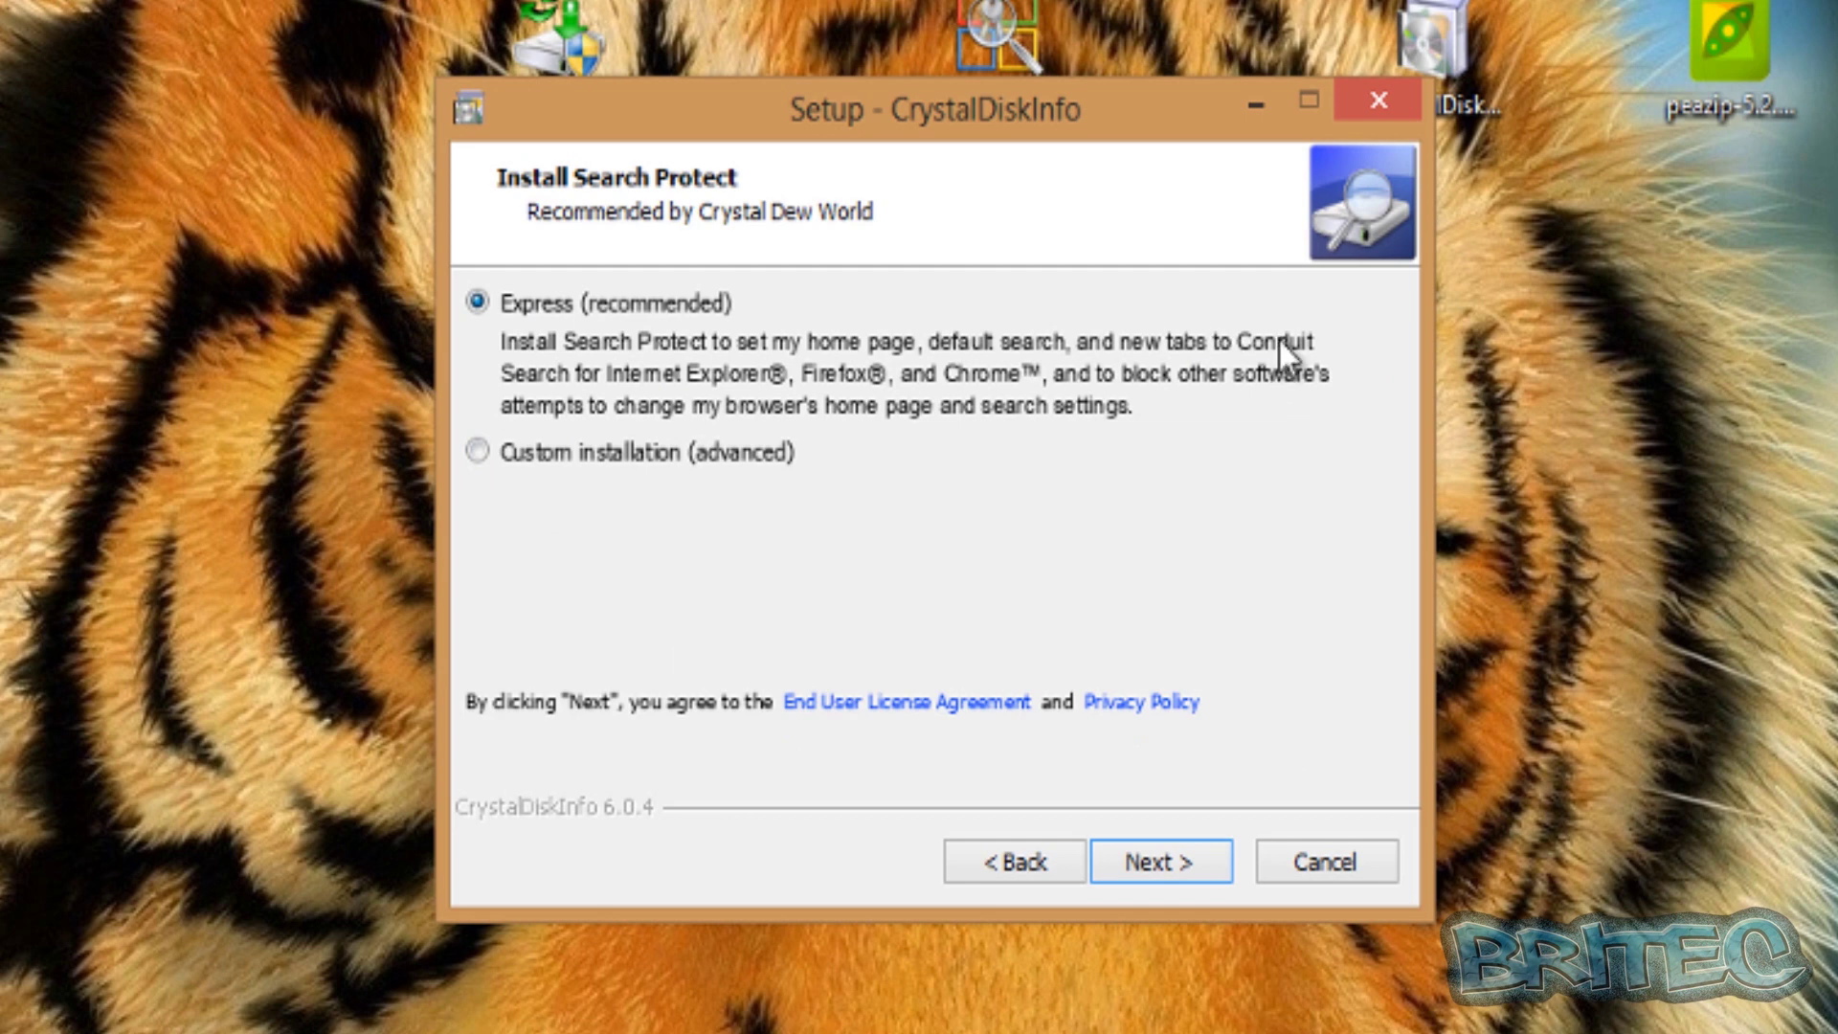
# Pick Custom installation, decline Search Protect and Conduit Search, and install CrystalDiskInfo.
pyautogui.click(478, 455)
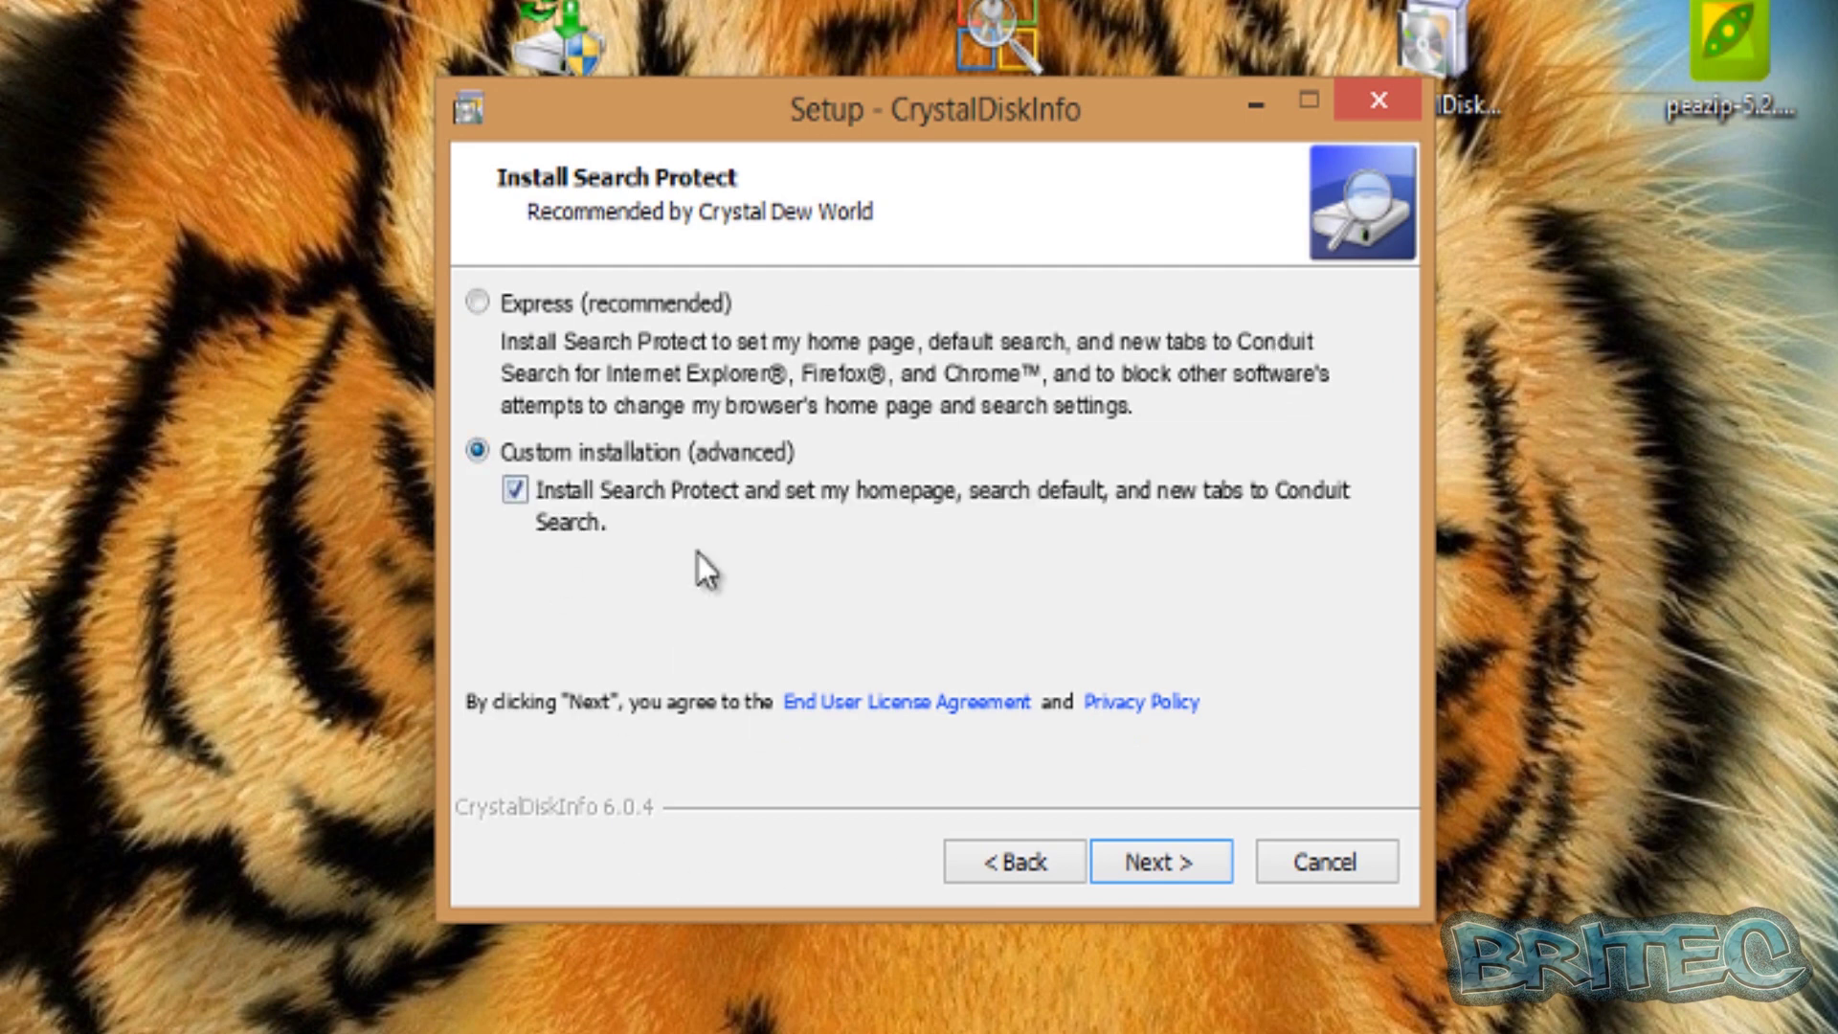
pyautogui.click(574, 507)
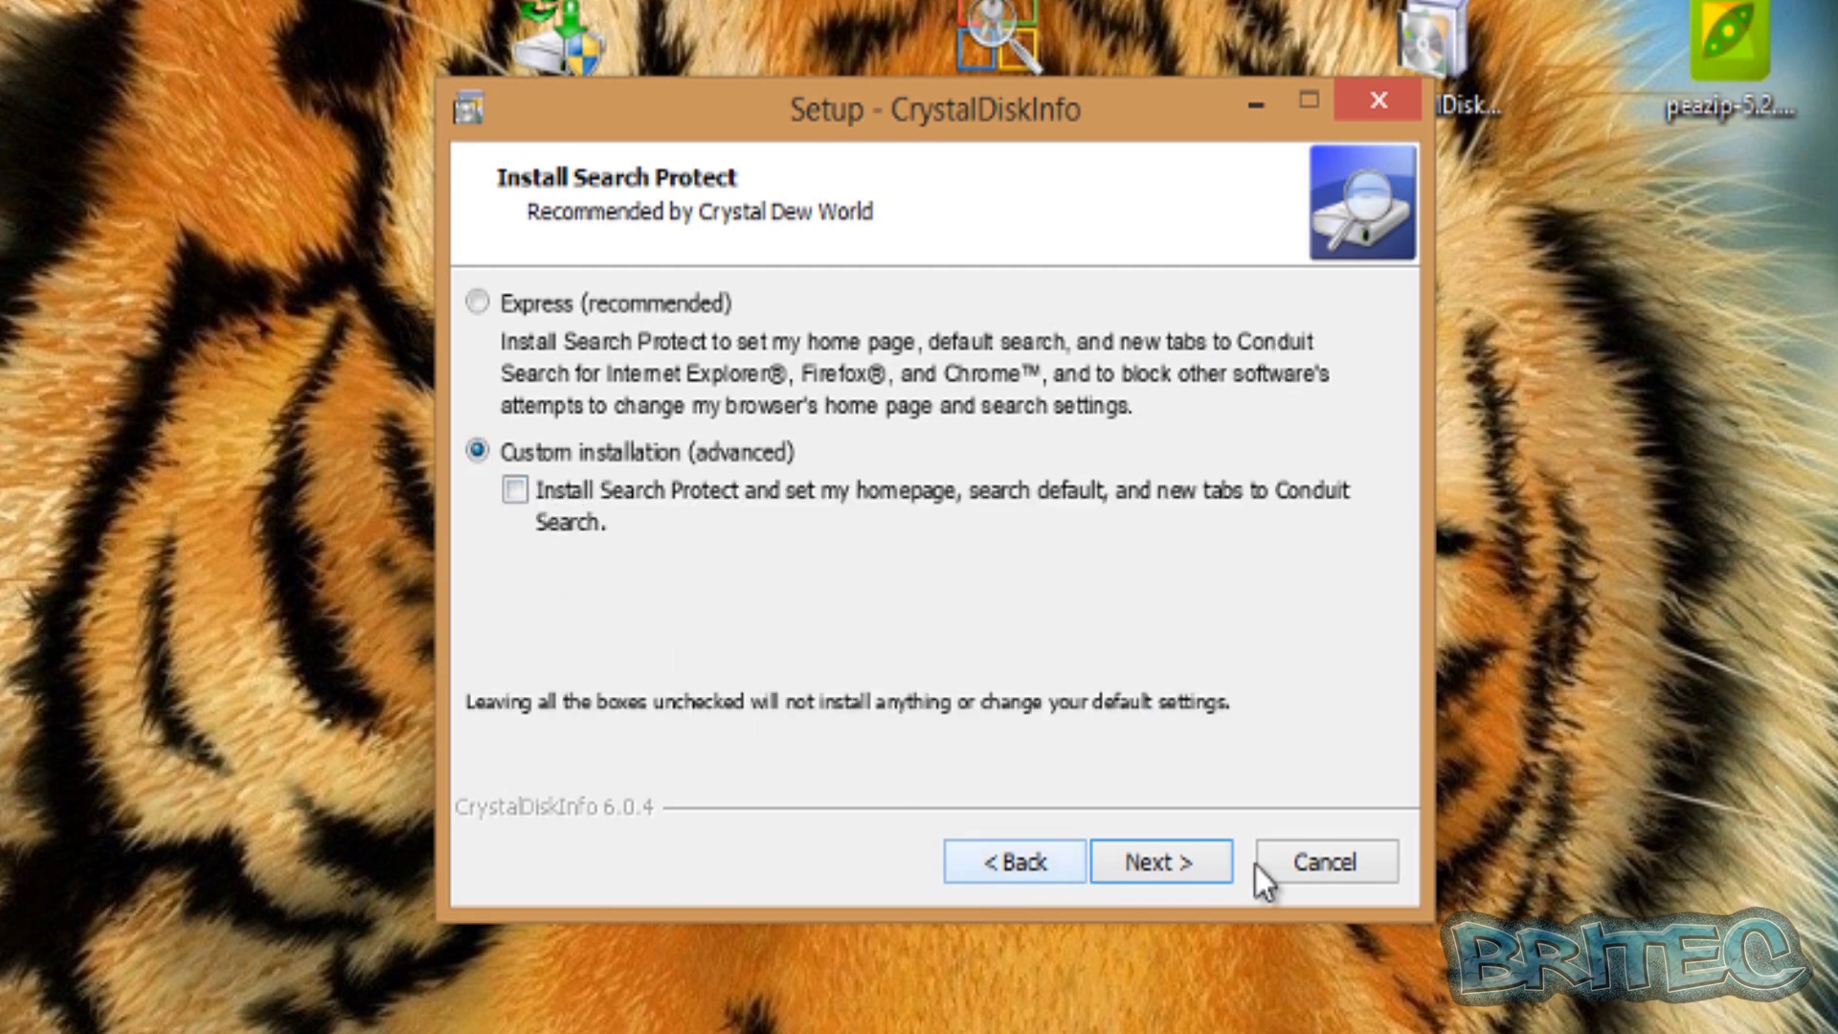
pyautogui.click(1121, 874)
pyautogui.click(1134, 874)
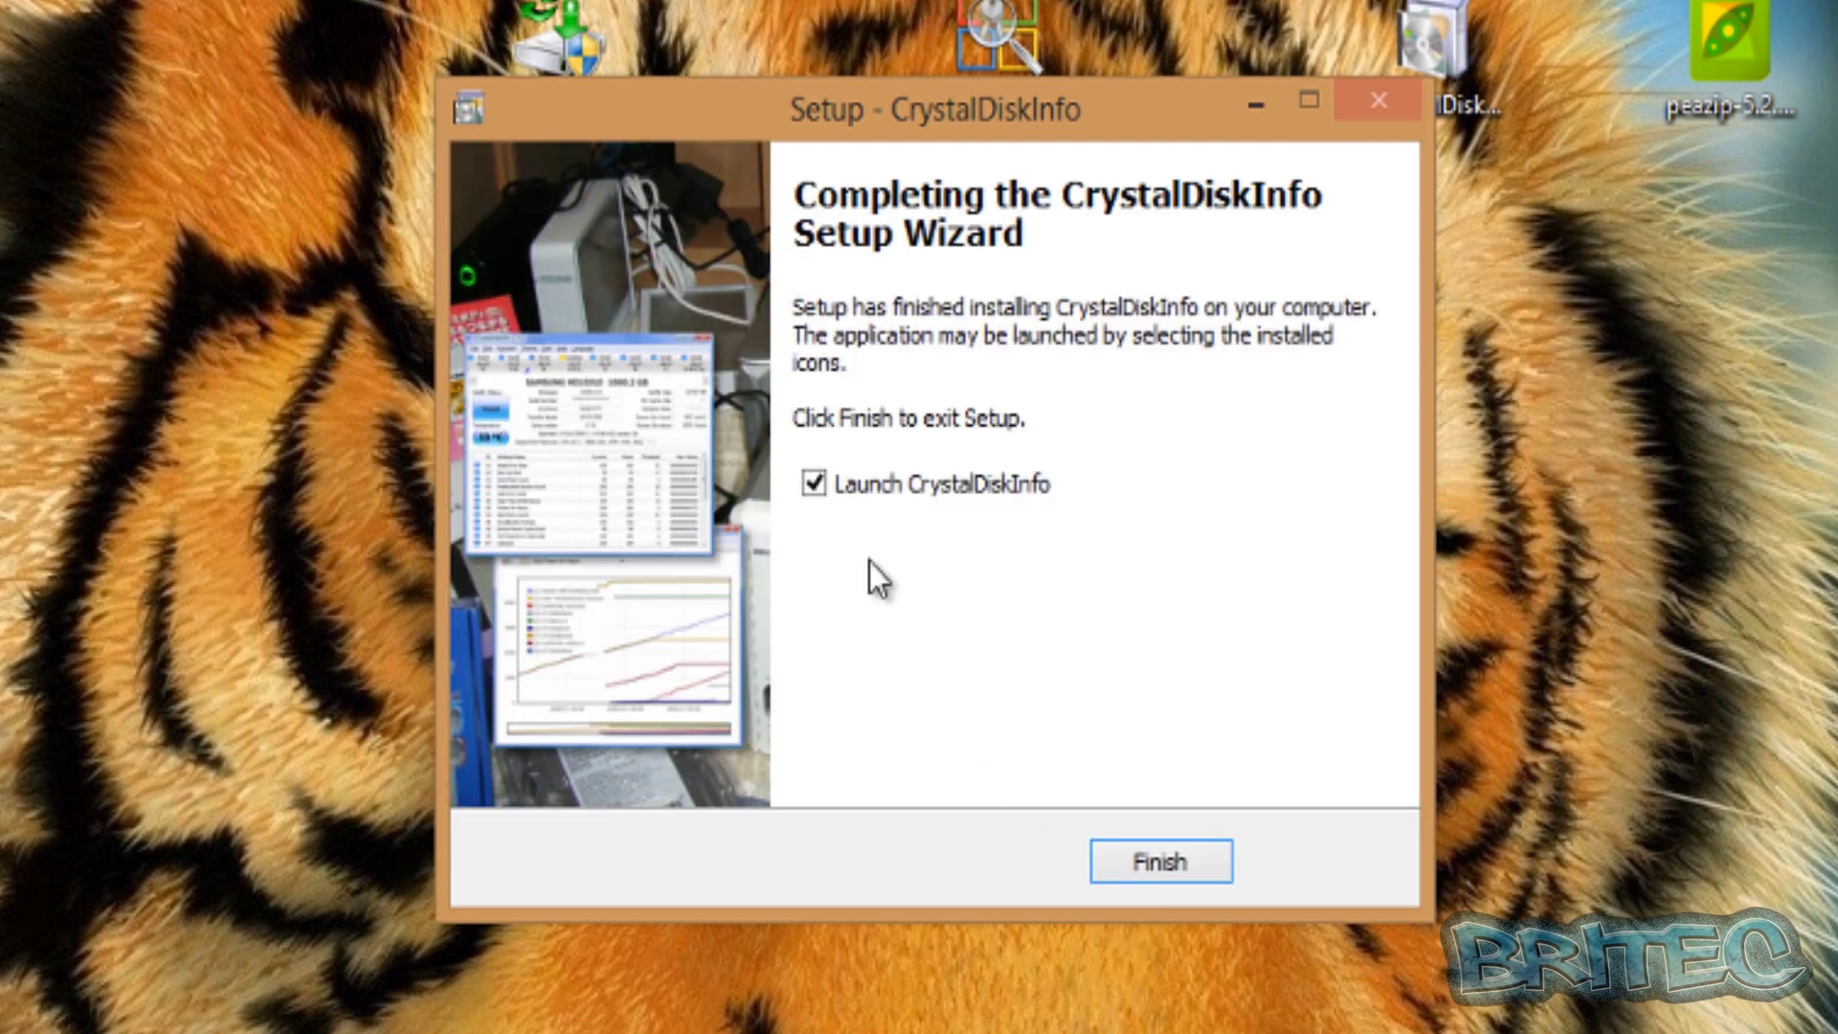
# Close the CrystalDiskInfo setup, then launch the PeaZip installer and accept its licence.
pyautogui.click(1215, 865)
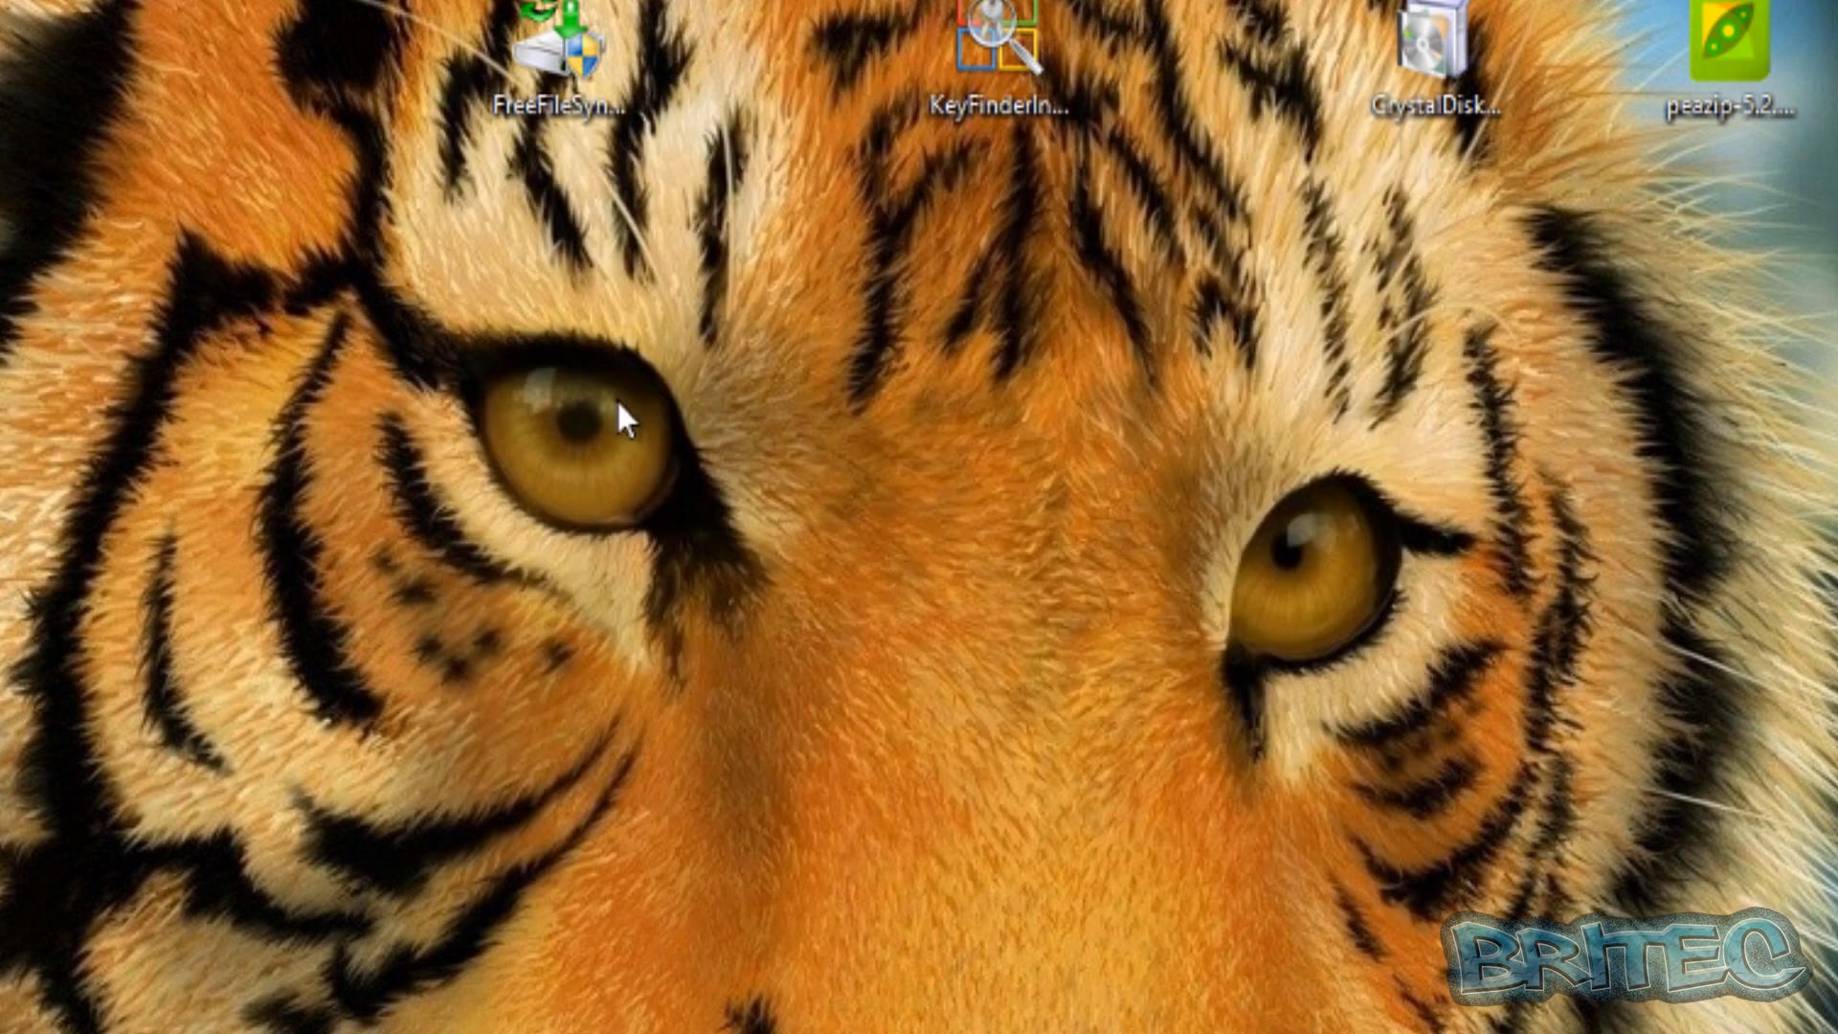
pyautogui.doubleClick(1728, 29)
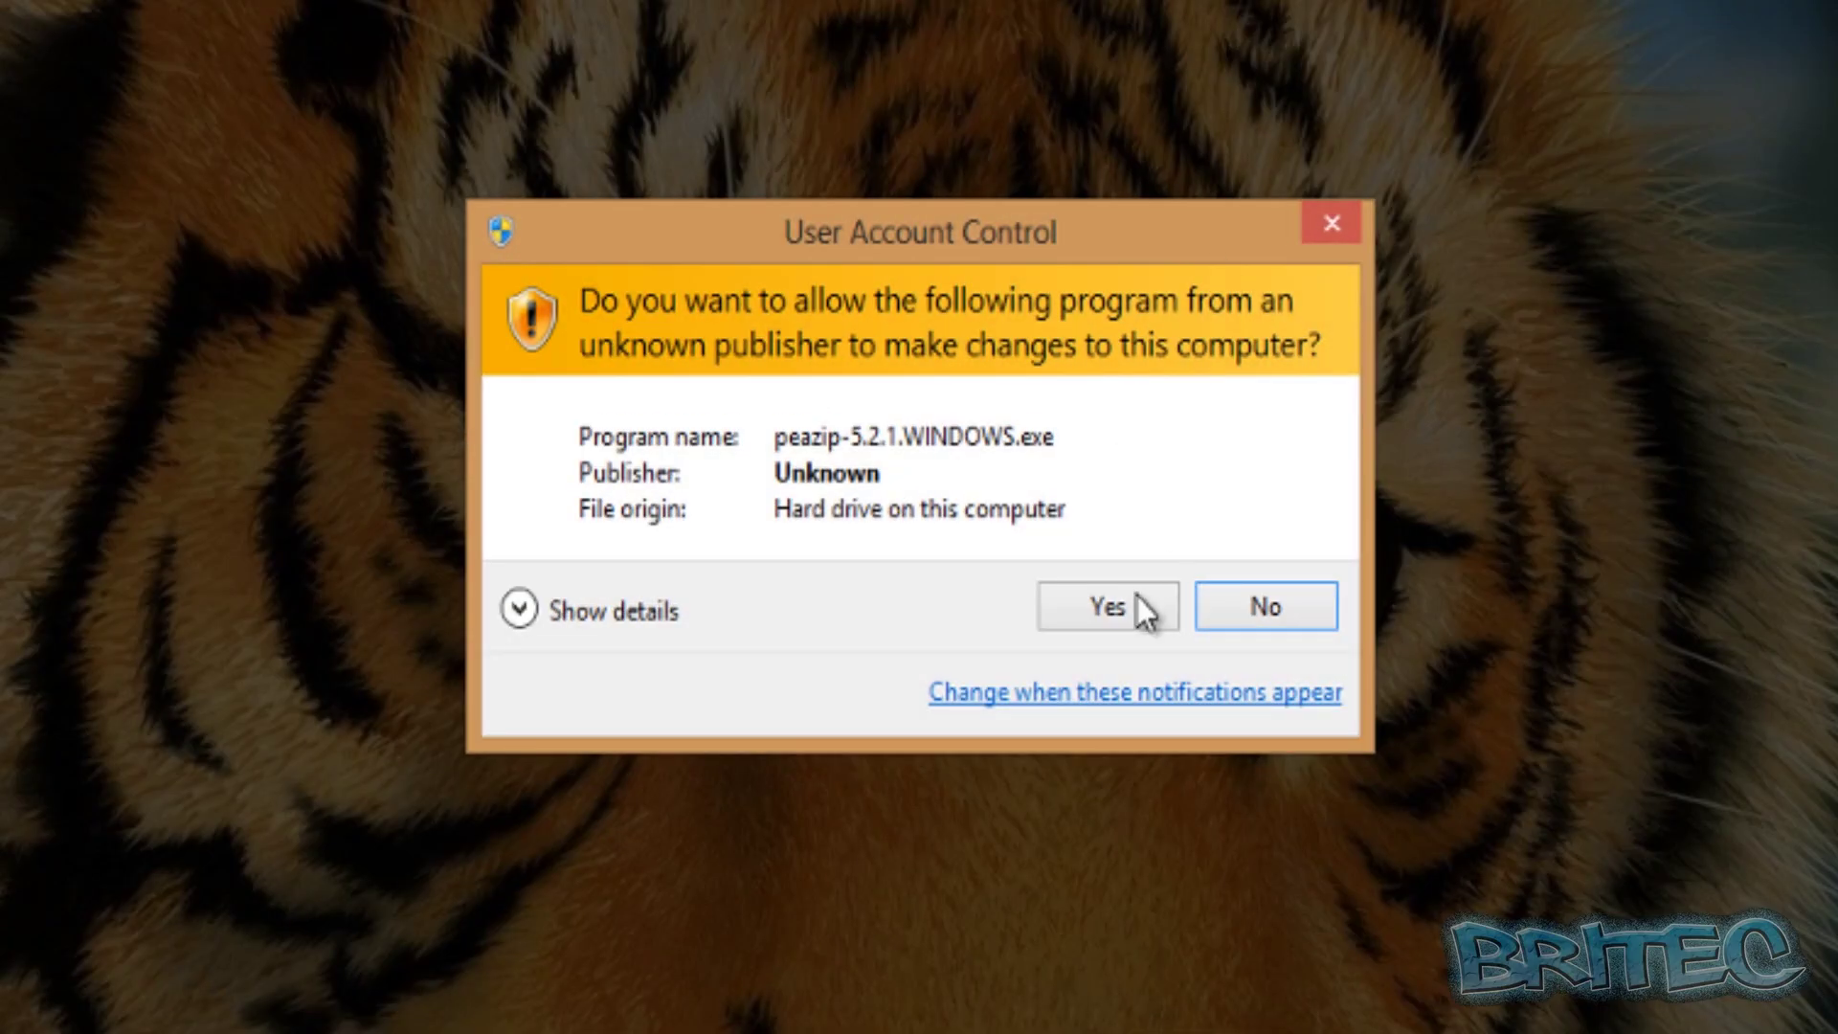
pyautogui.click(1108, 607)
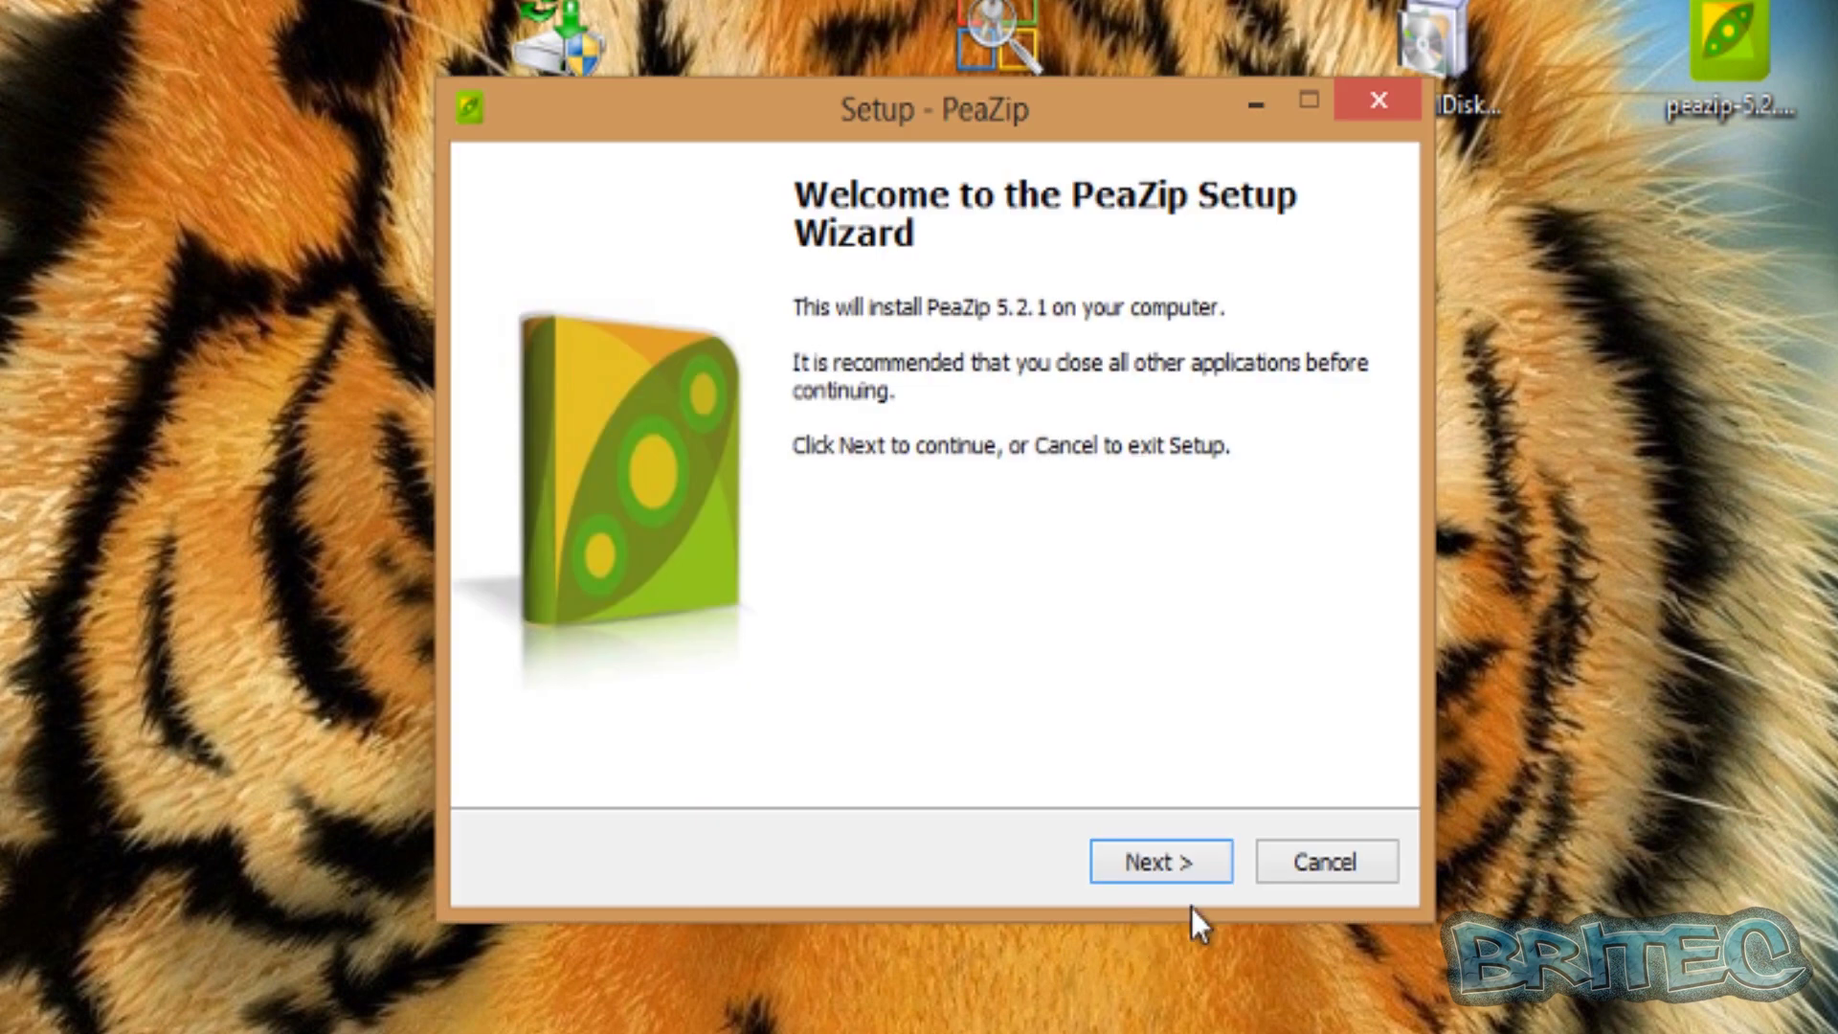
pyautogui.click(1196, 862)
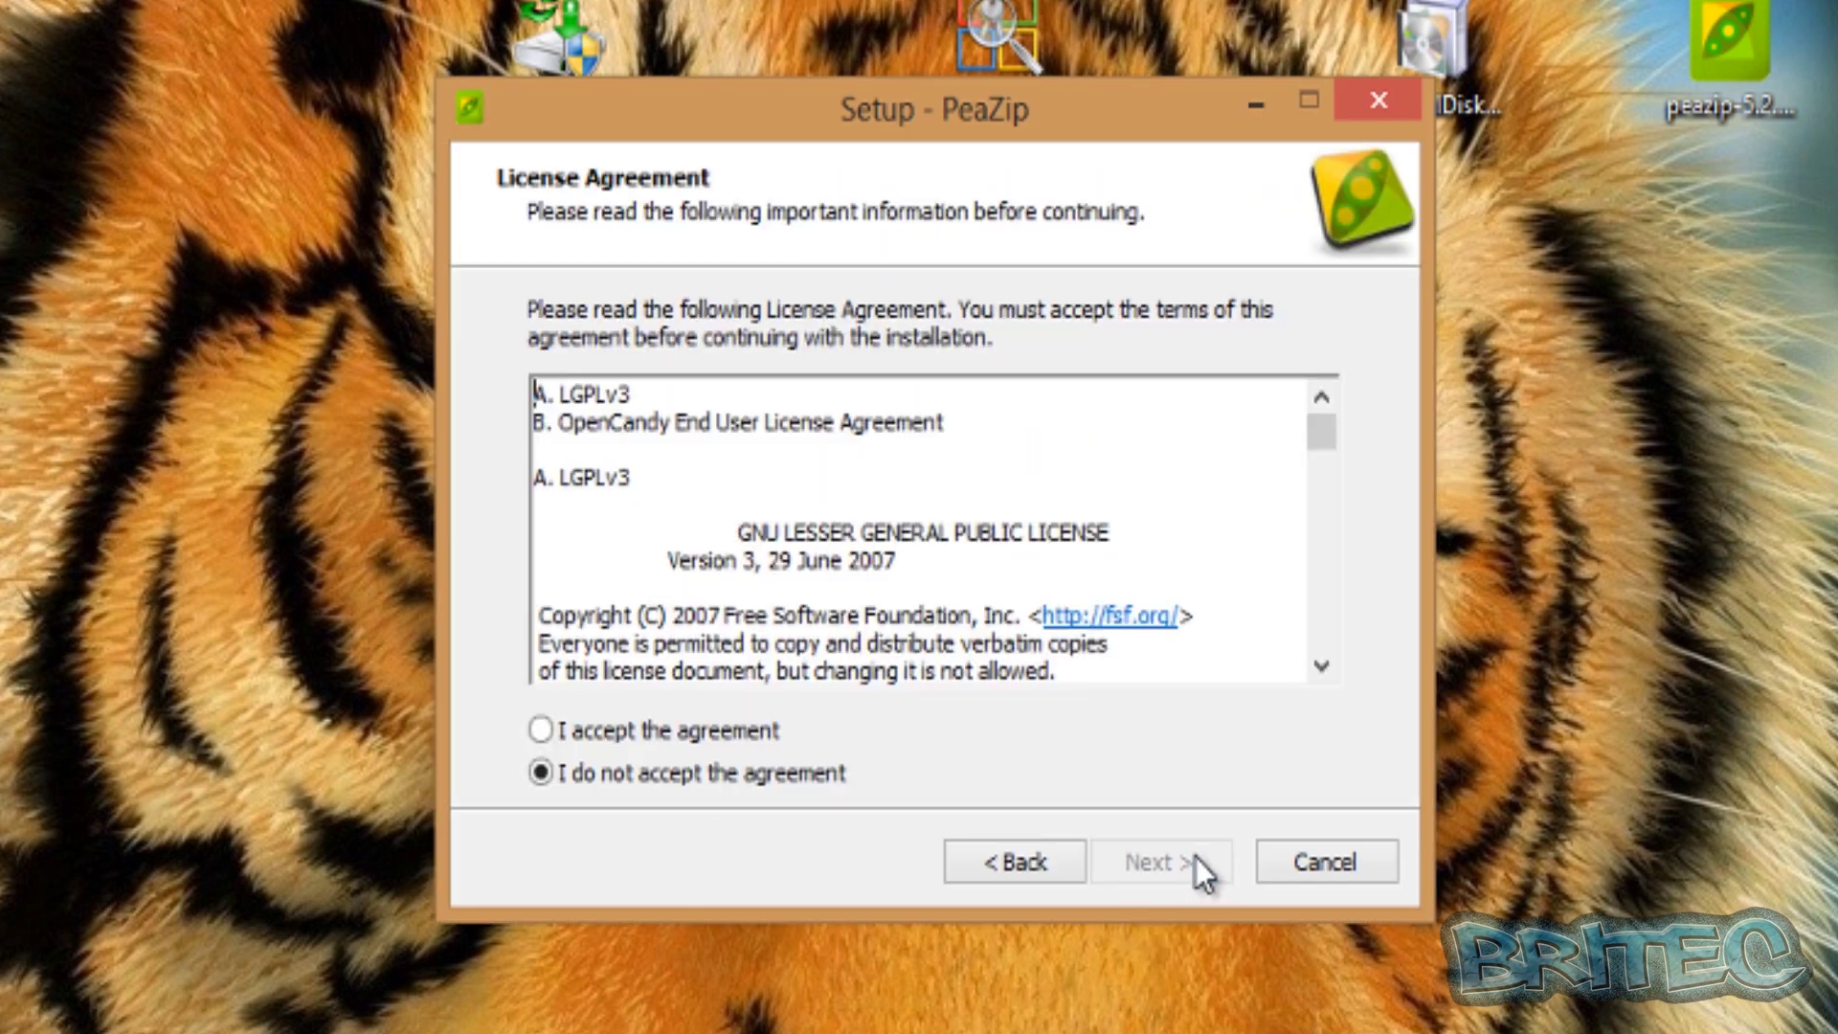
pyautogui.click(562, 730)
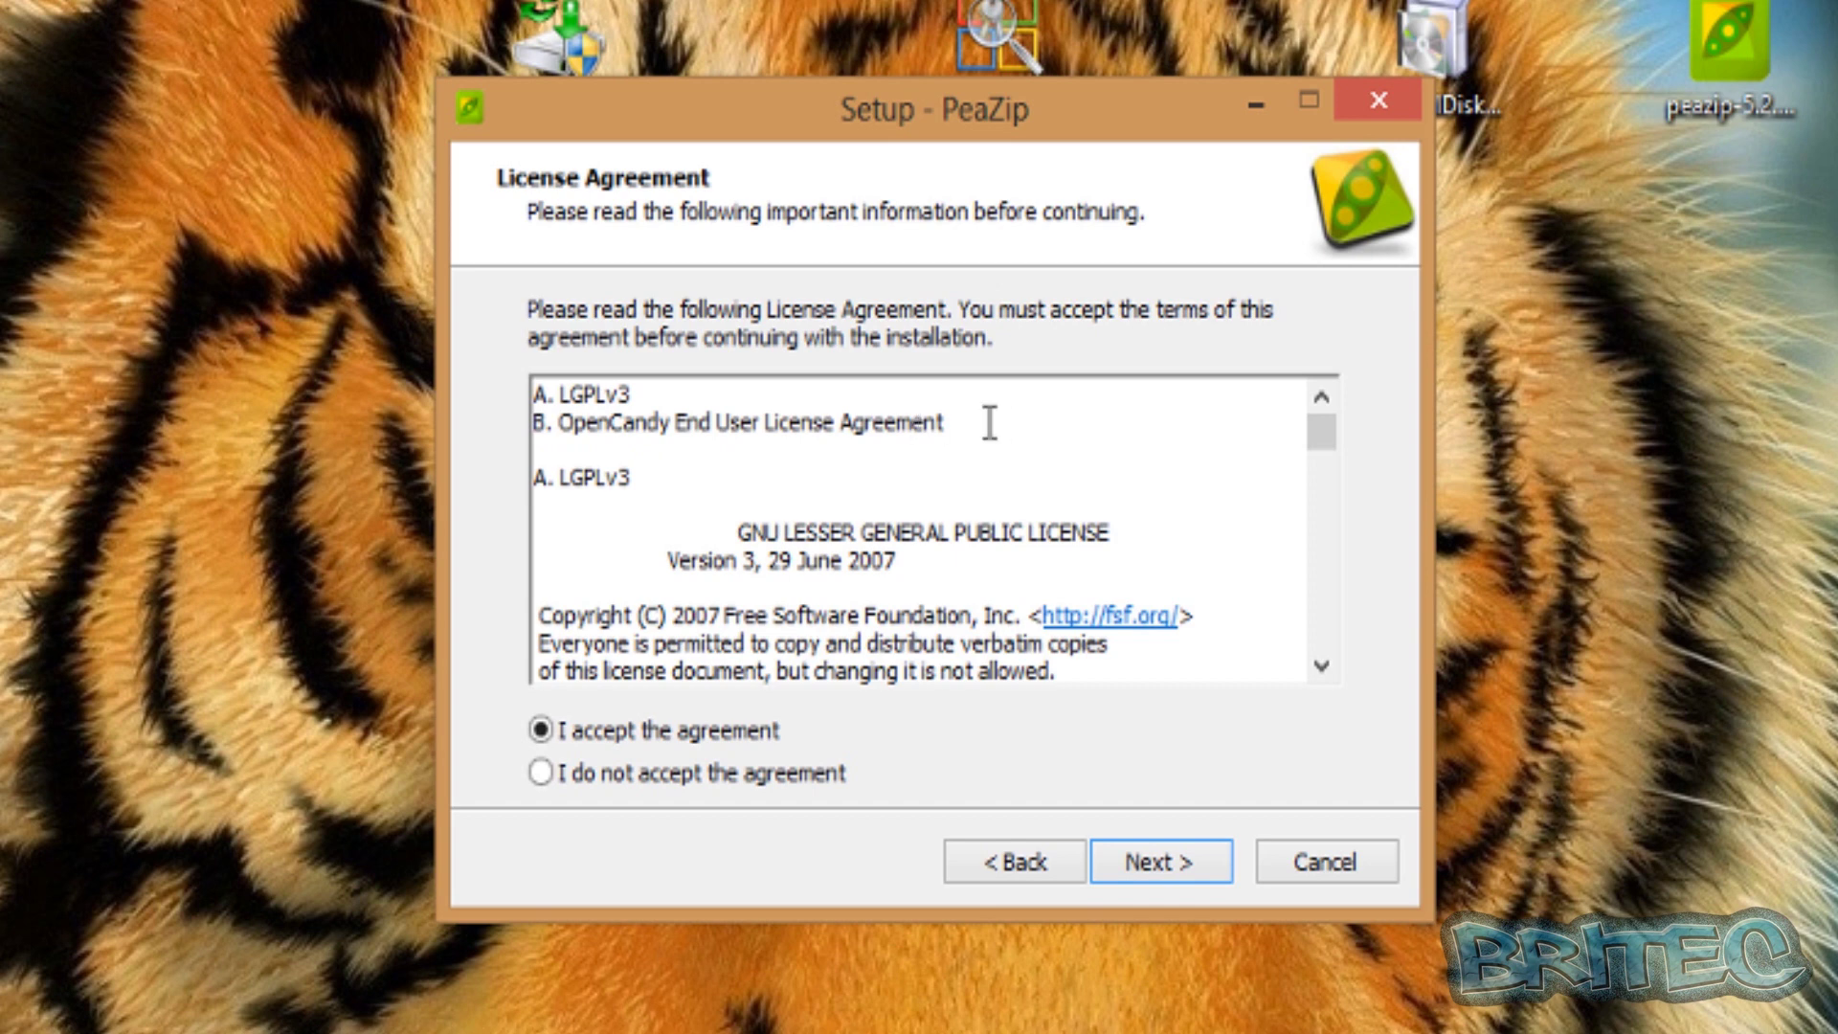
# Highlight the OpenCandy EULA line, scroll the licence, then cancel PeaZip setup at the exit confirmation.
pyautogui.moveTo(986, 422); pyautogui.dragTo(460, 427)
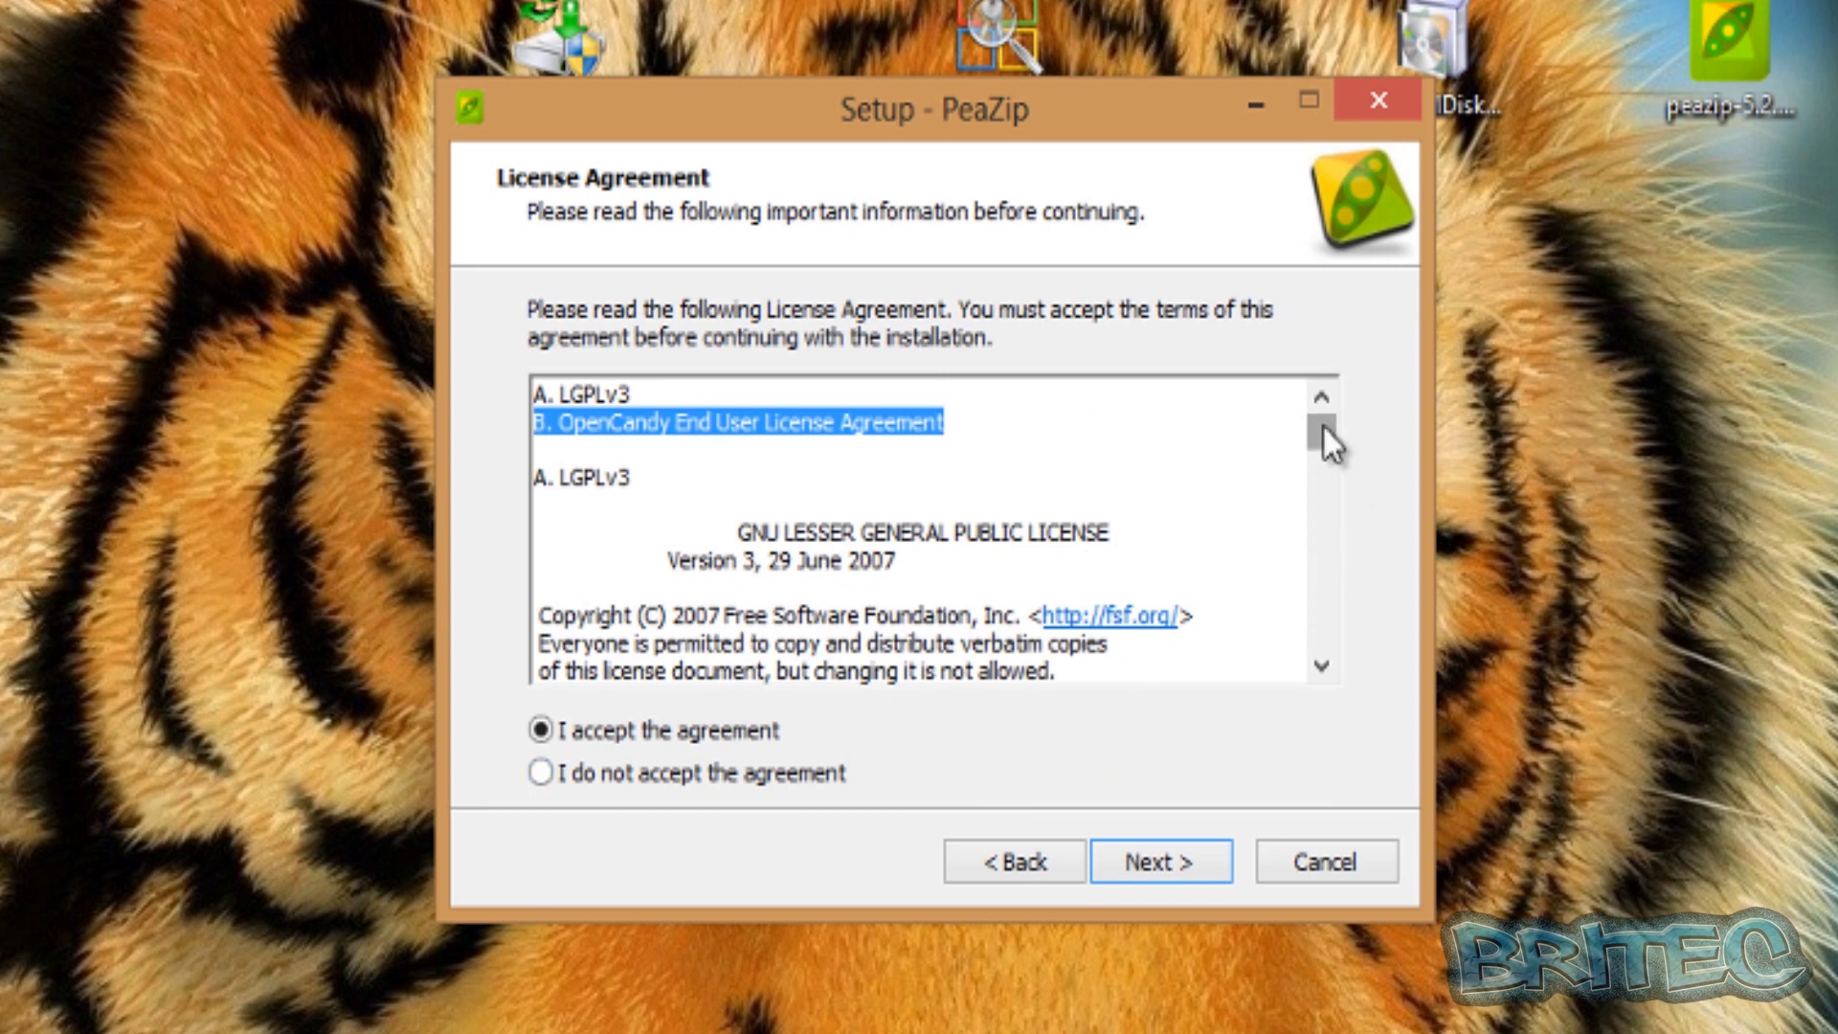
pyautogui.scroll(-6, 1325, 432)
pyautogui.scroll(6, 1326, 437)
pyautogui.scroll(-3, 1335, 422)
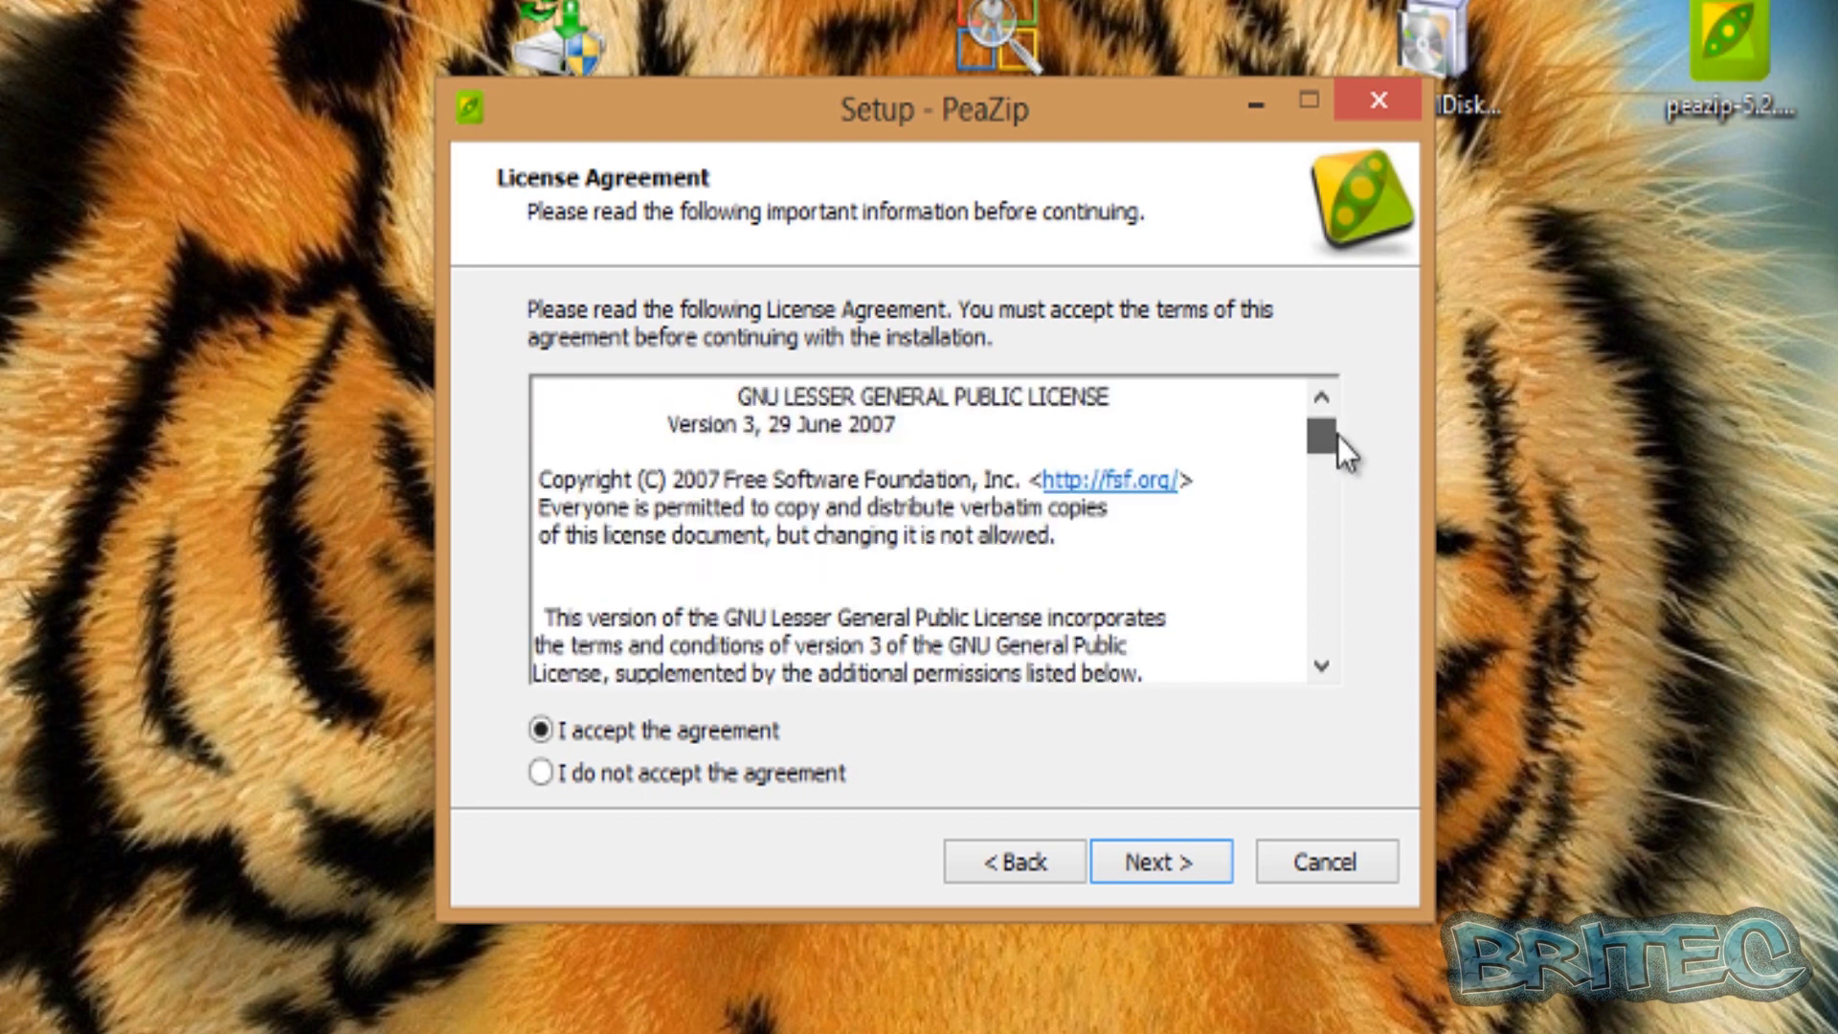
pyautogui.scroll(-2, 1338, 438)
pyautogui.scroll(-5, 1350, 493)
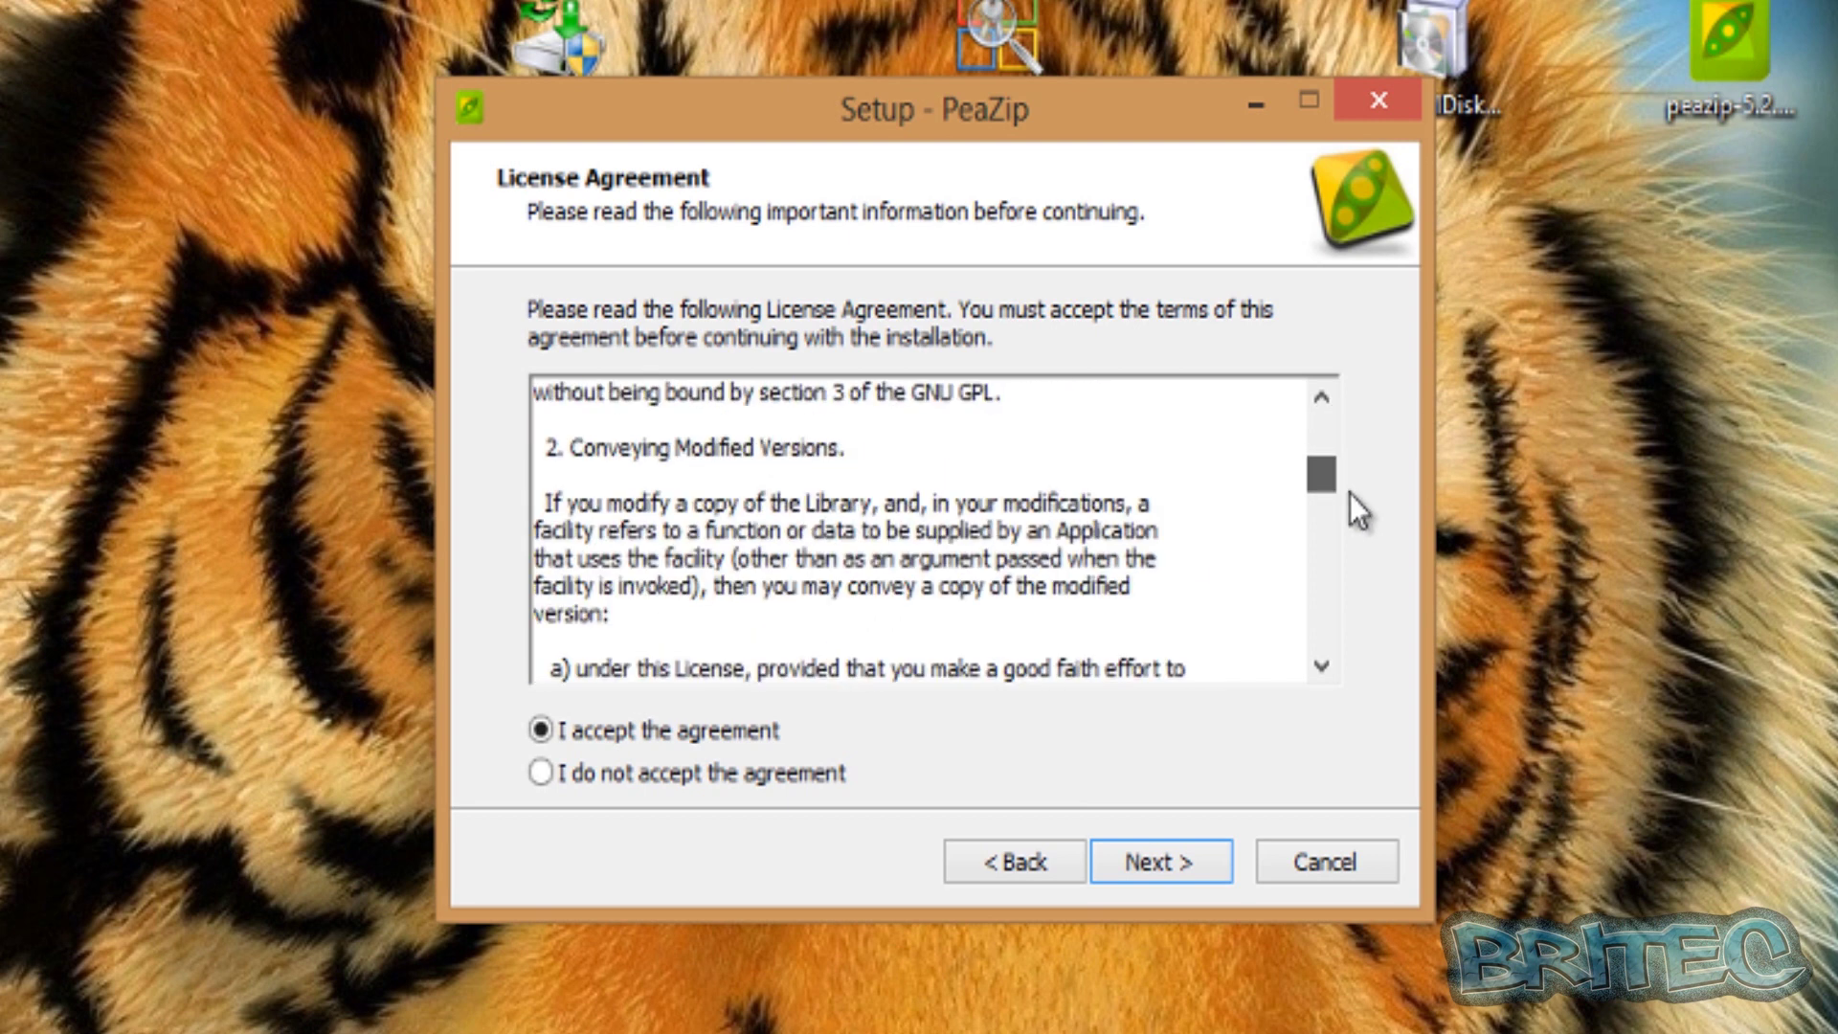
pyautogui.click(1351, 873)
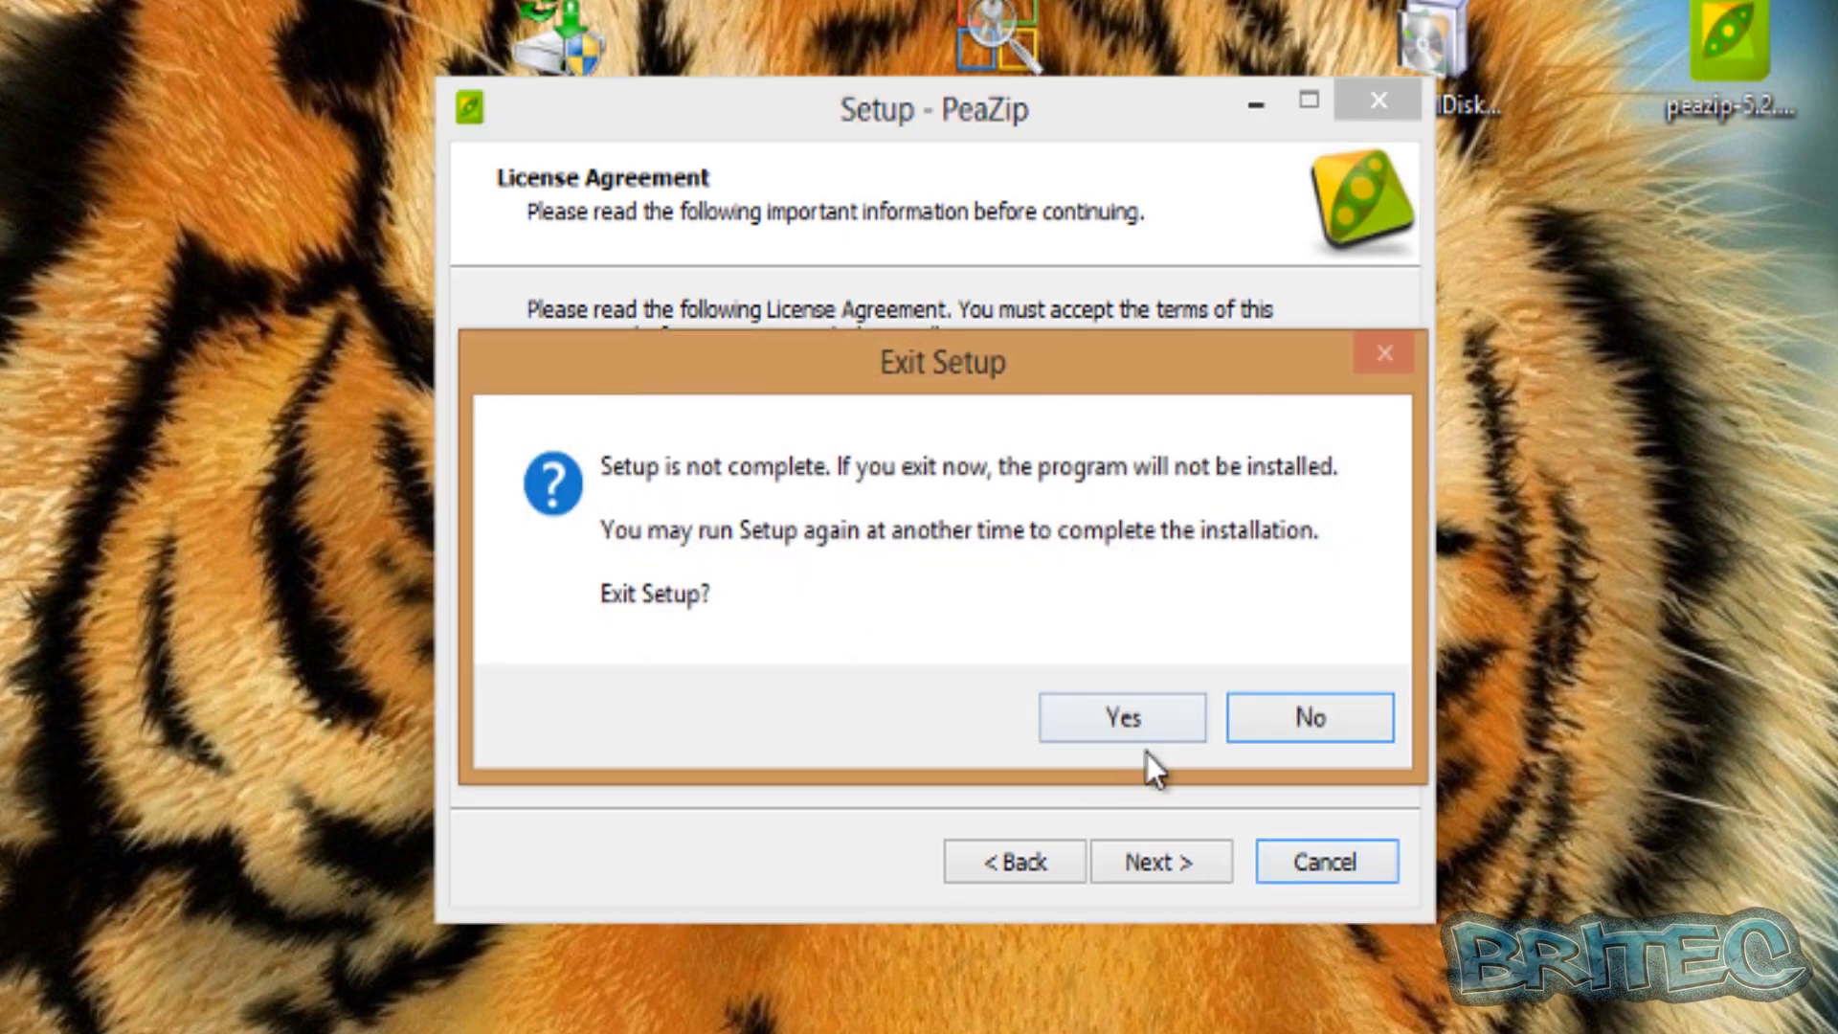
pyautogui.click(1144, 722)
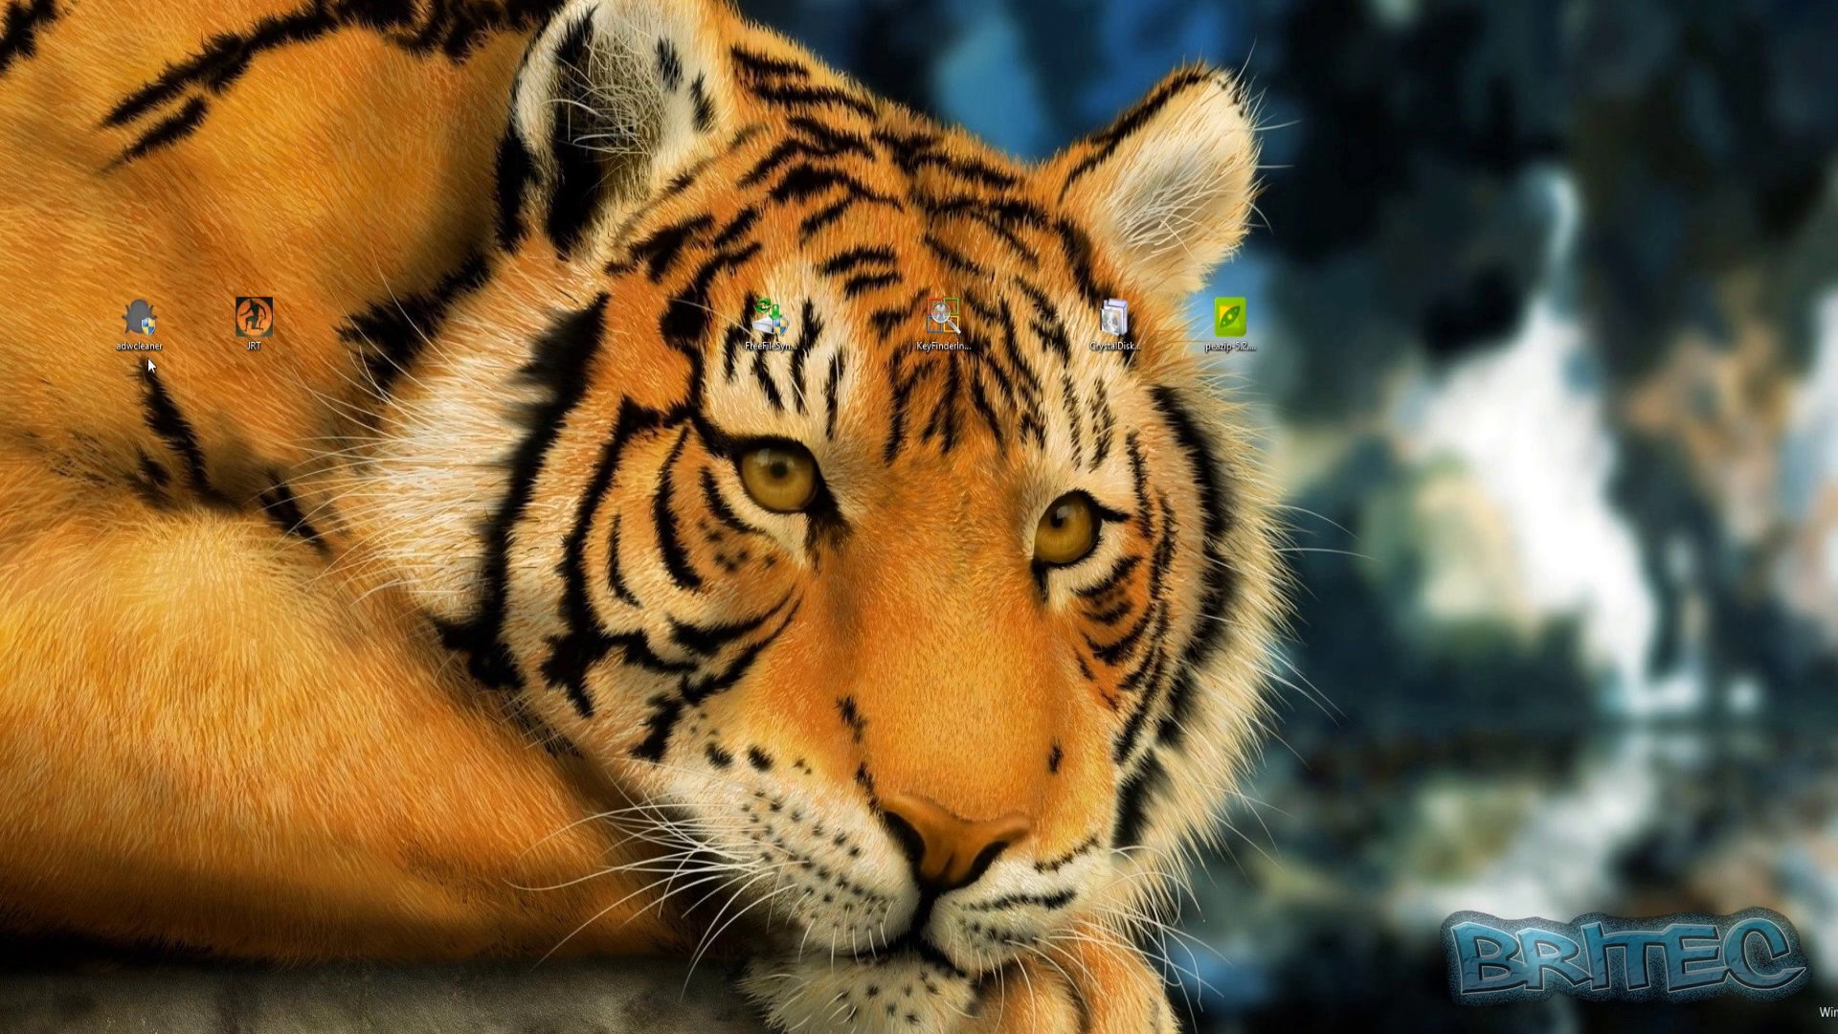
# Drag the JRT and adwcleaner icons into the central group beside the installer icons.
pyautogui.moveTo(252, 312); pyautogui.dragTo(1111, 479)
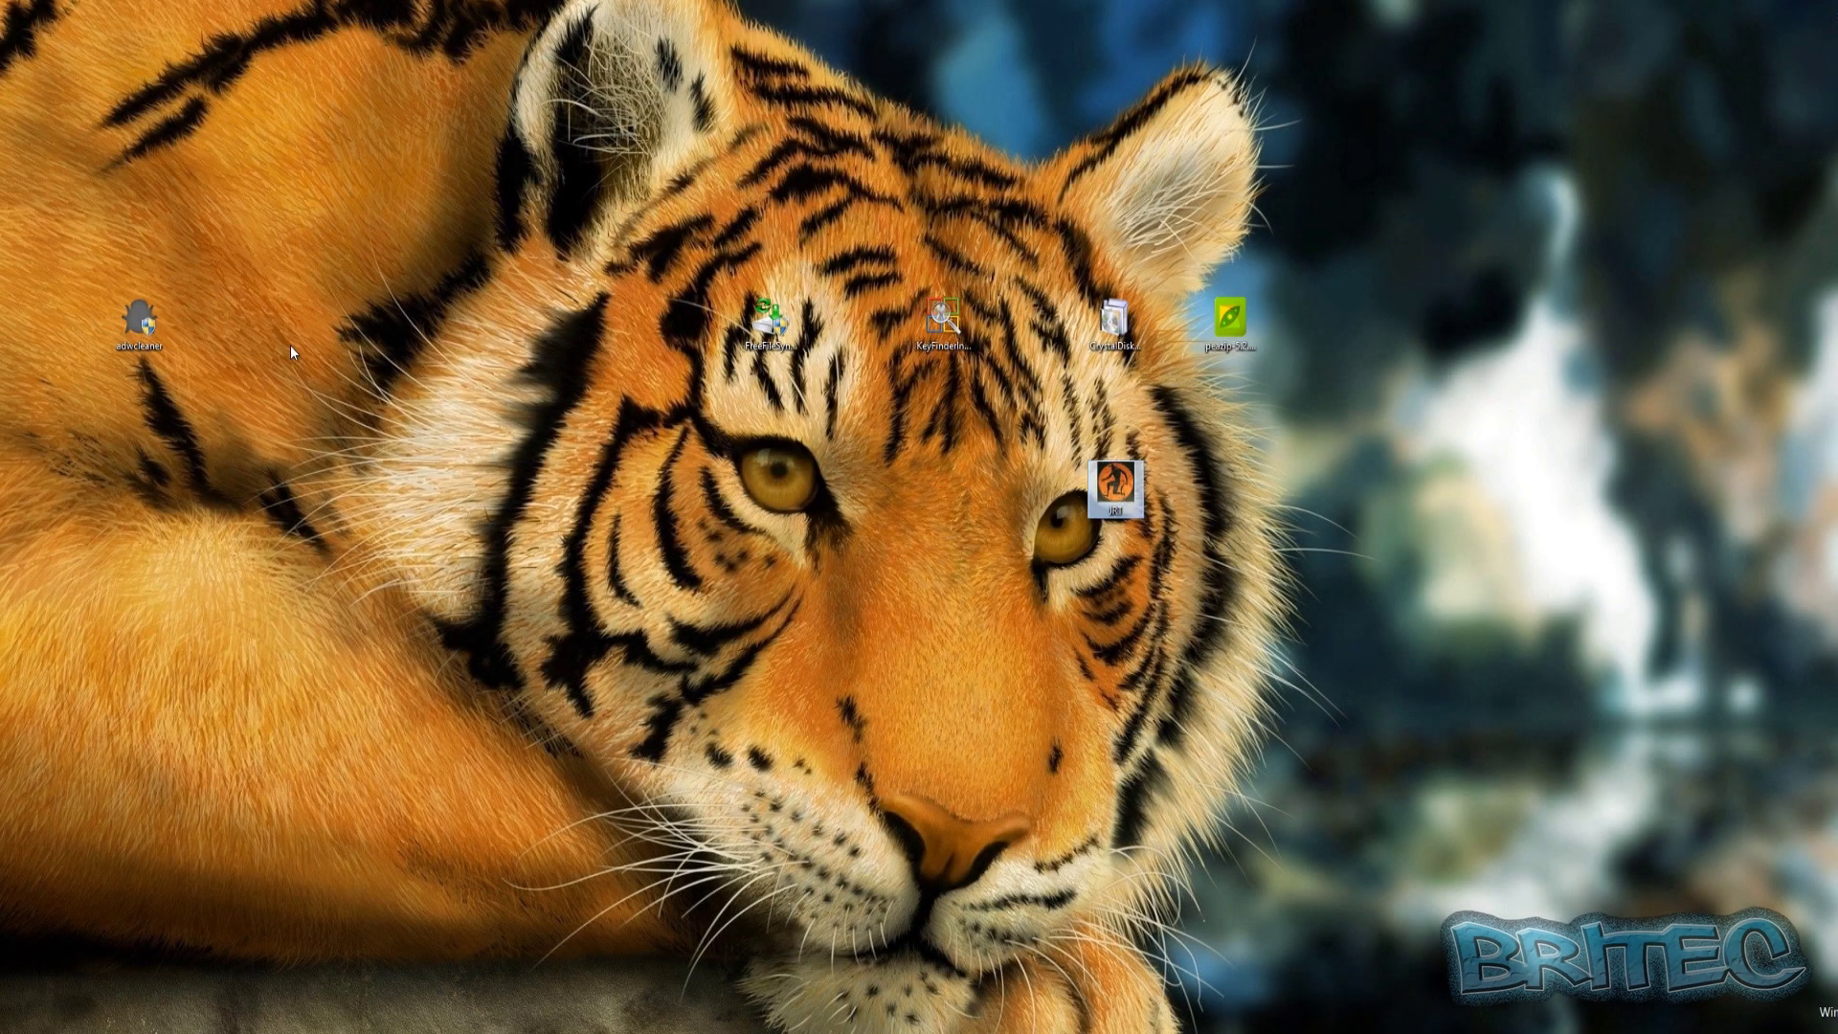
pyautogui.moveTo(139, 329); pyautogui.dragTo(887, 486)
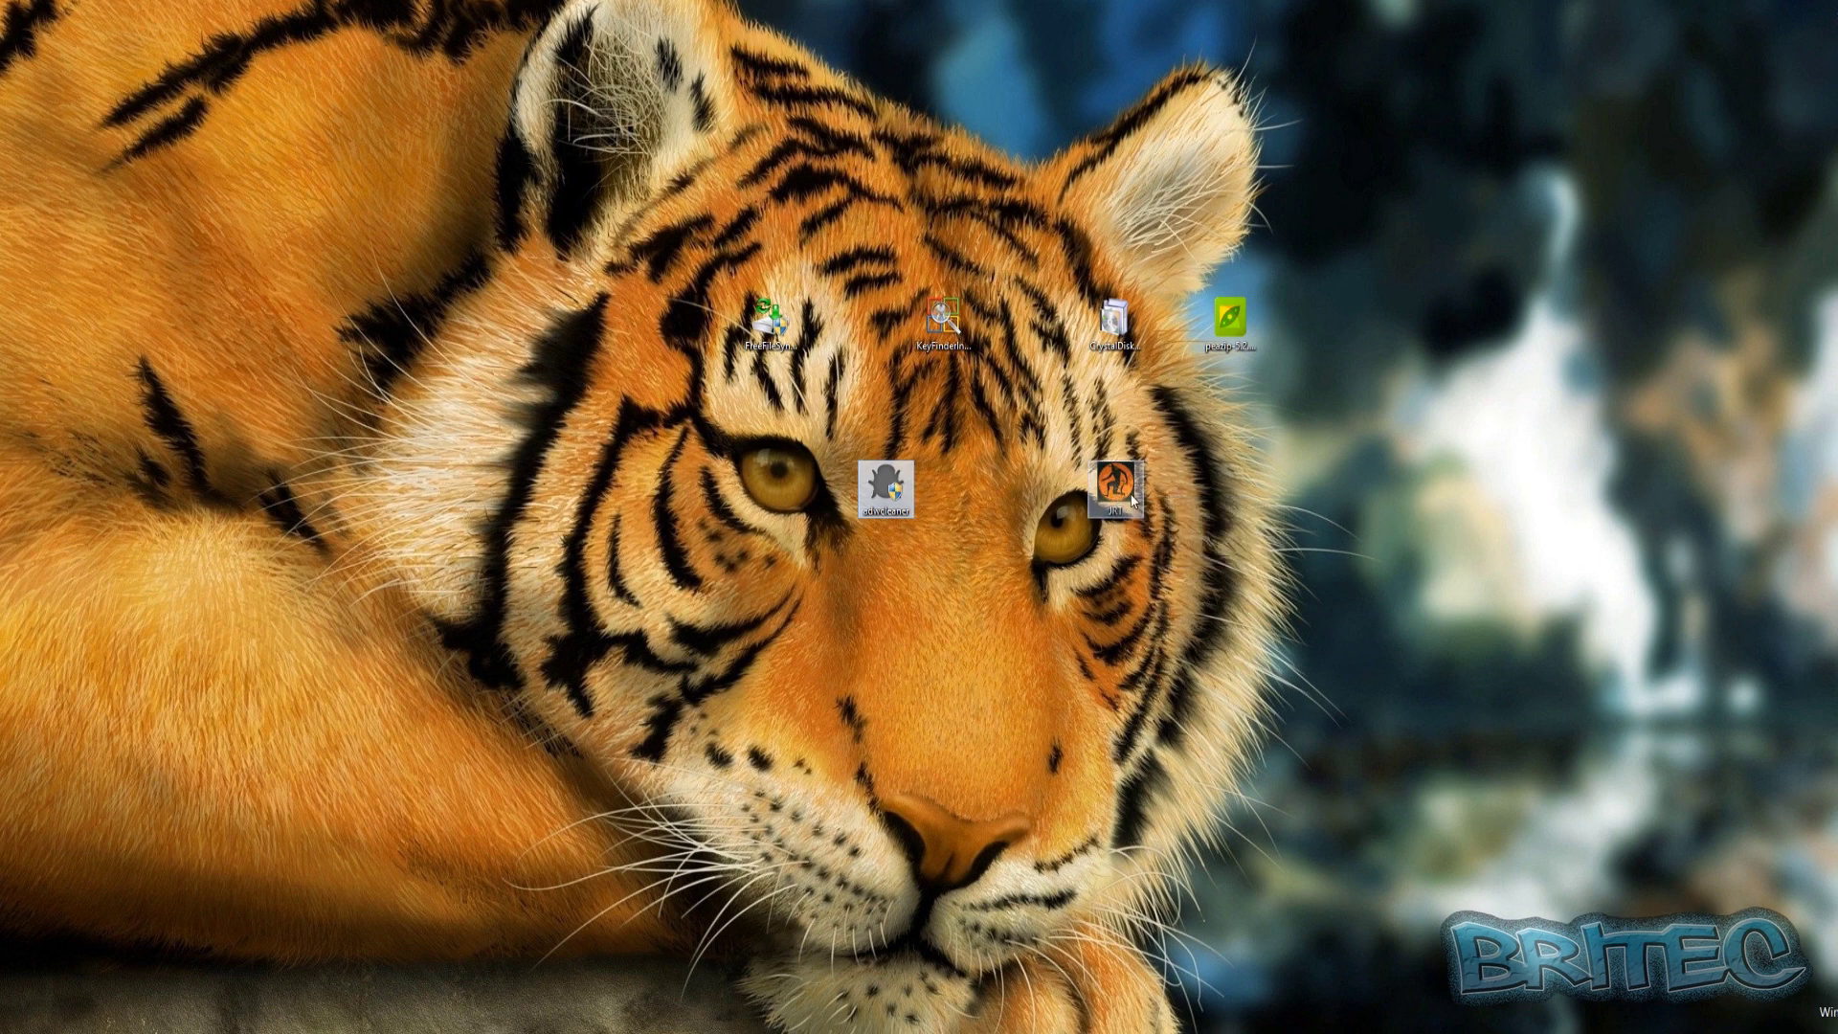
pyautogui.moveTo(1132, 499)
pyautogui.moveTo(899, 489)
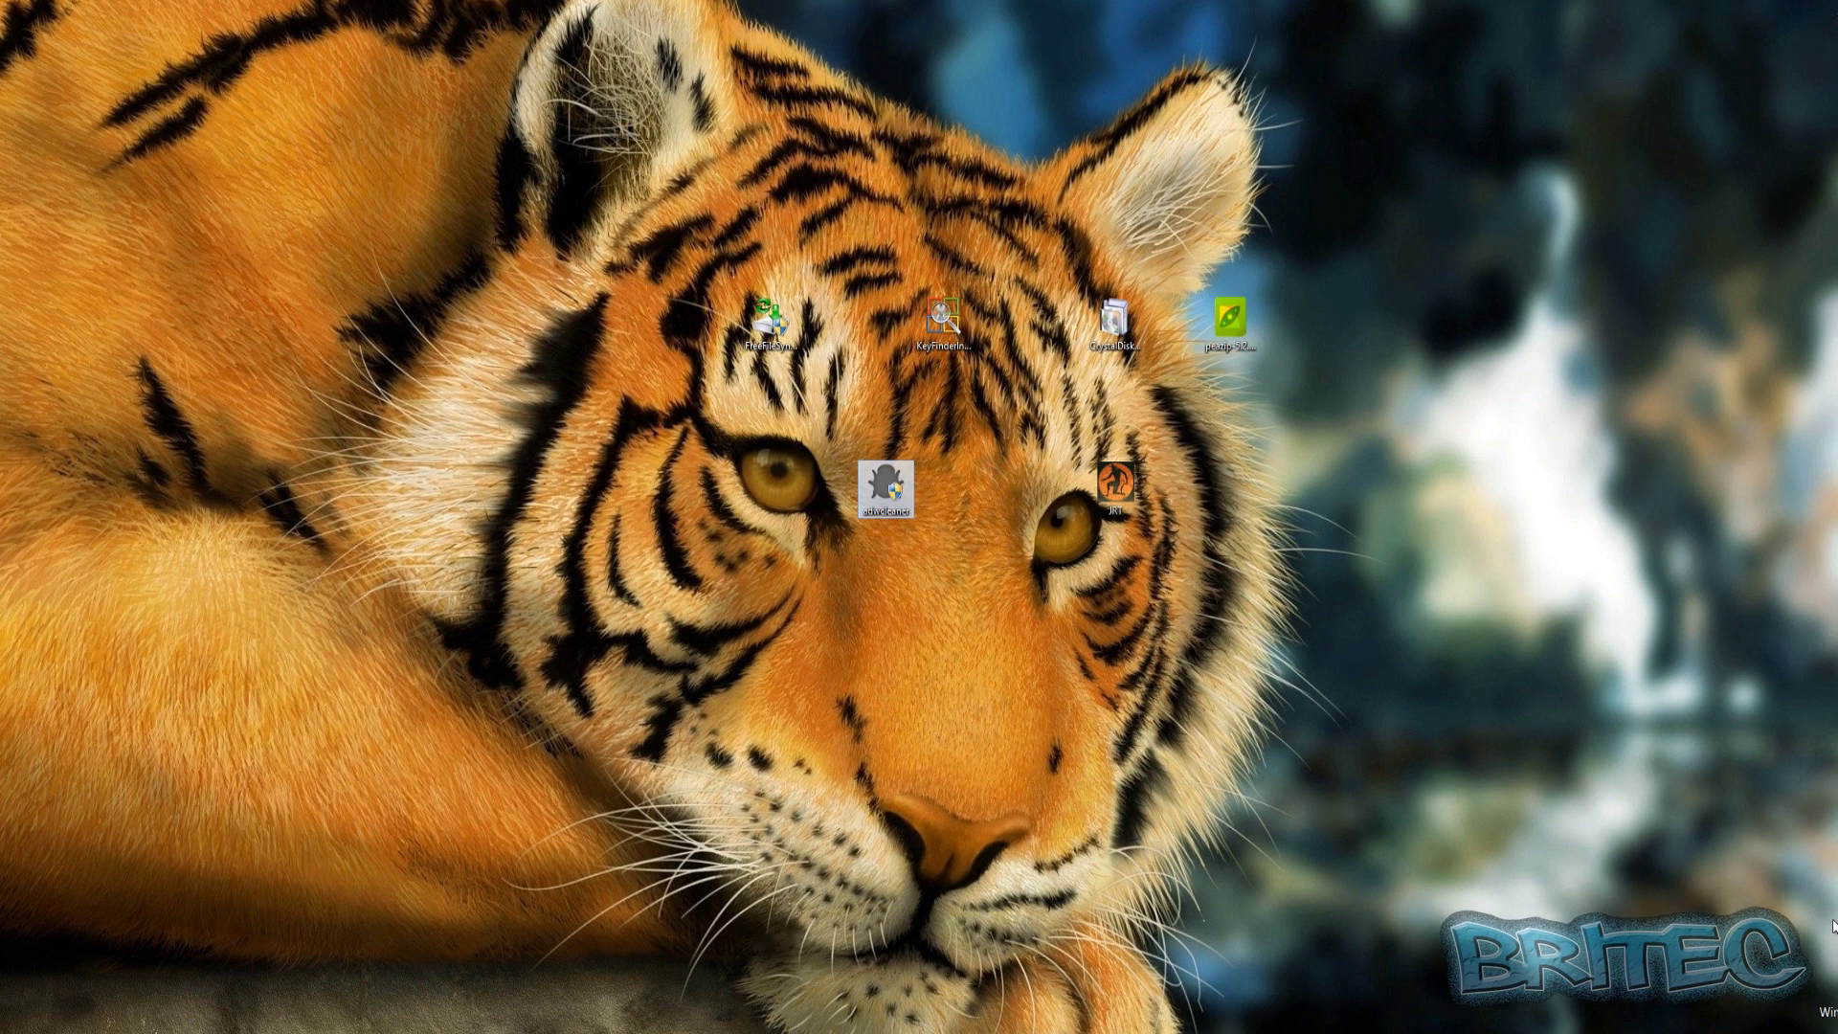
pyautogui.press('super+q')
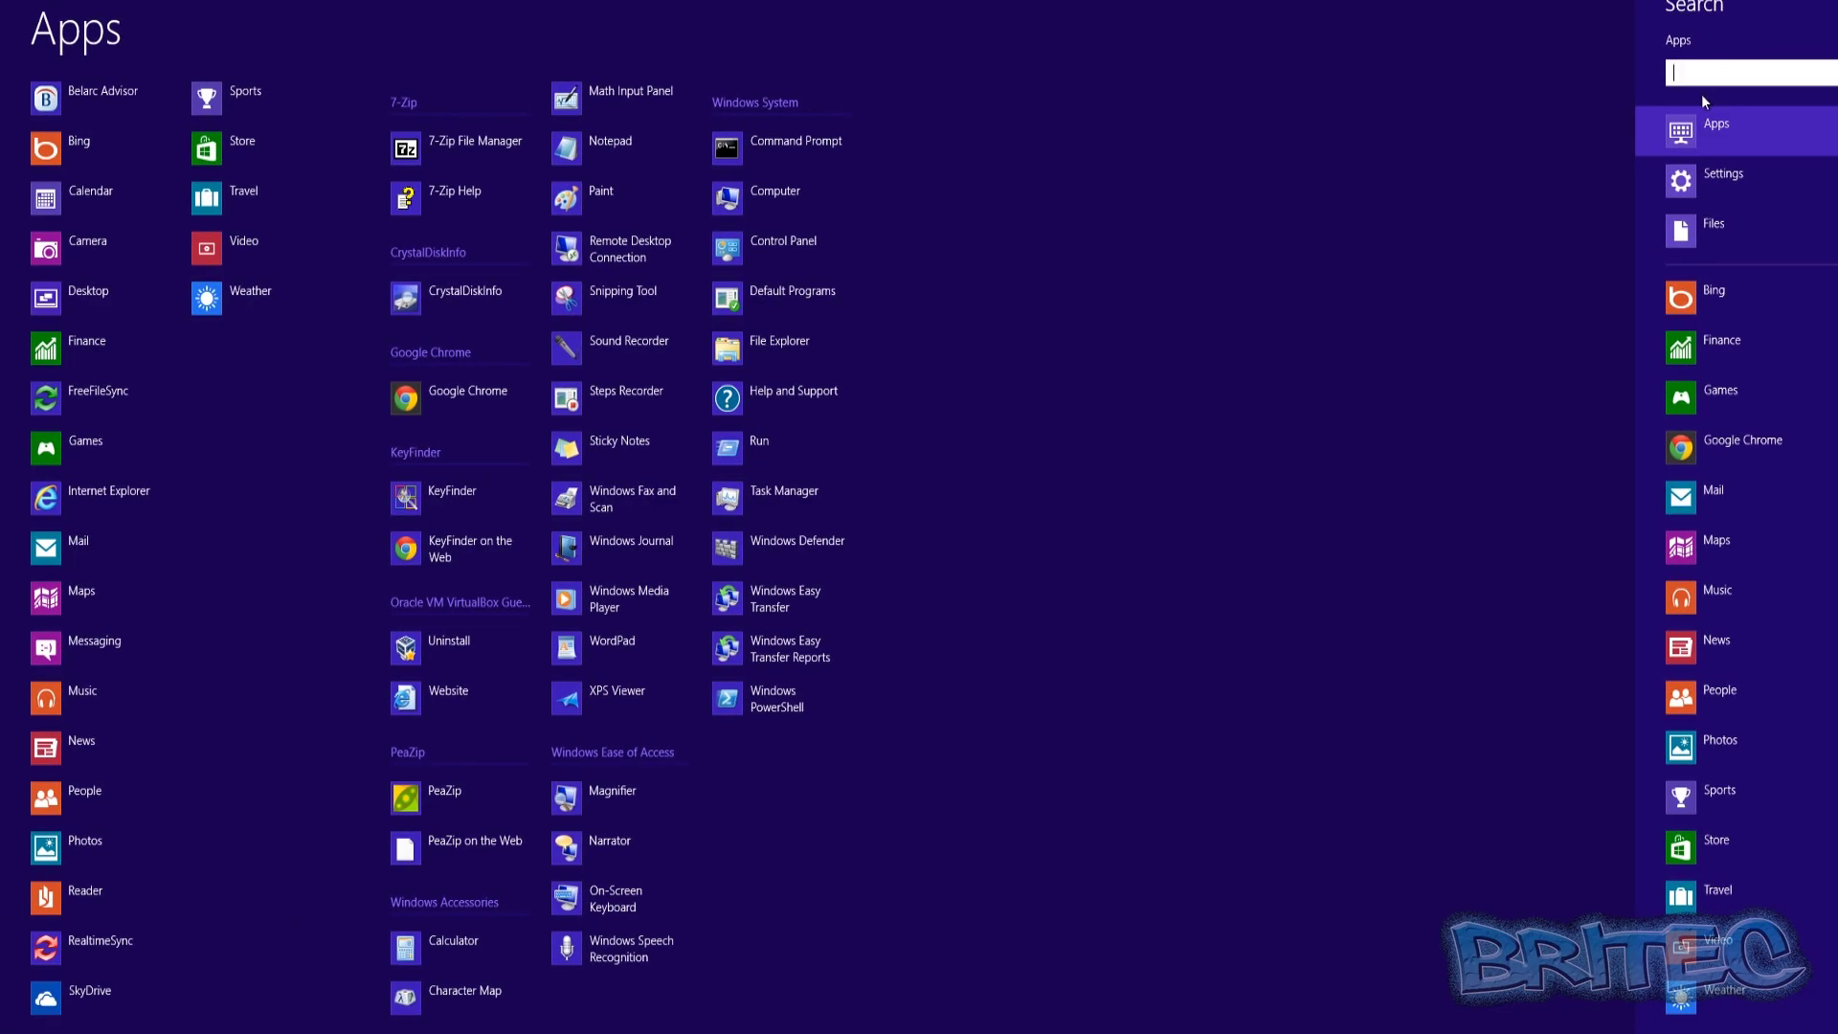
# Open Control Panel via search, review Programs and Features with FreeFileSync 6.1 selected, then close it.
pyautogui.write('contr')
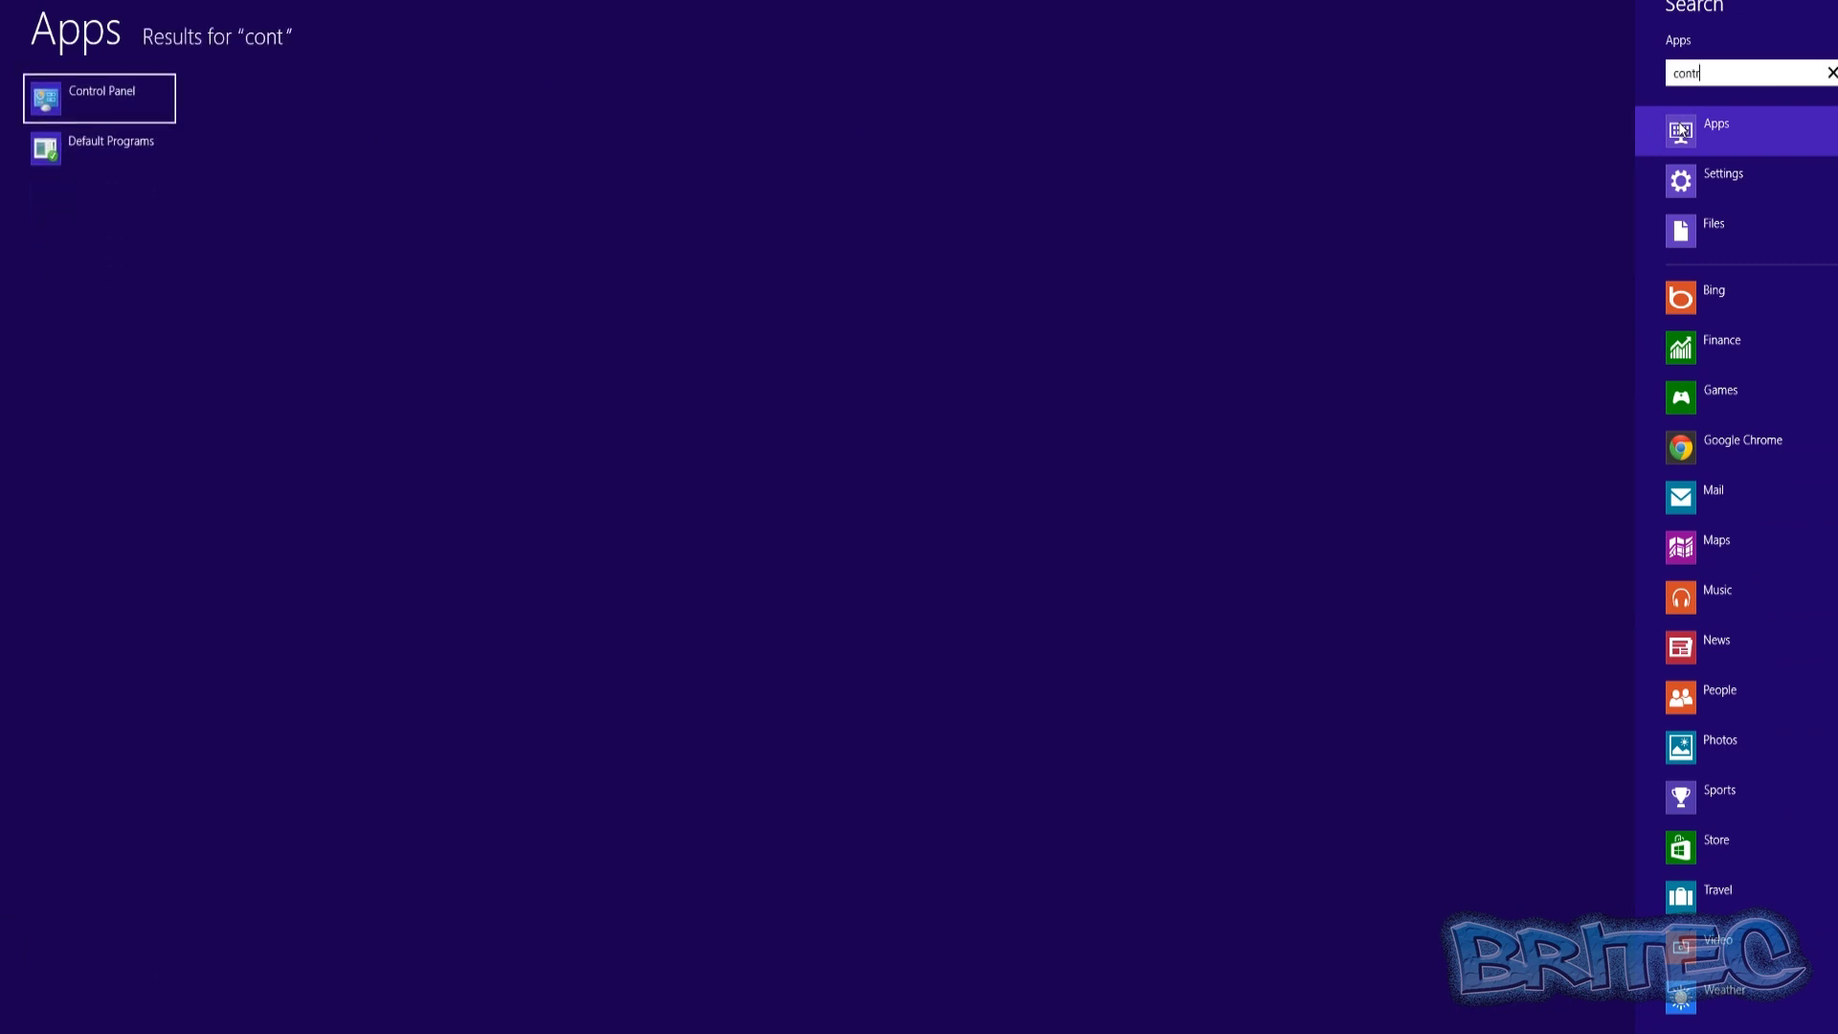
pyautogui.write('ol pan')
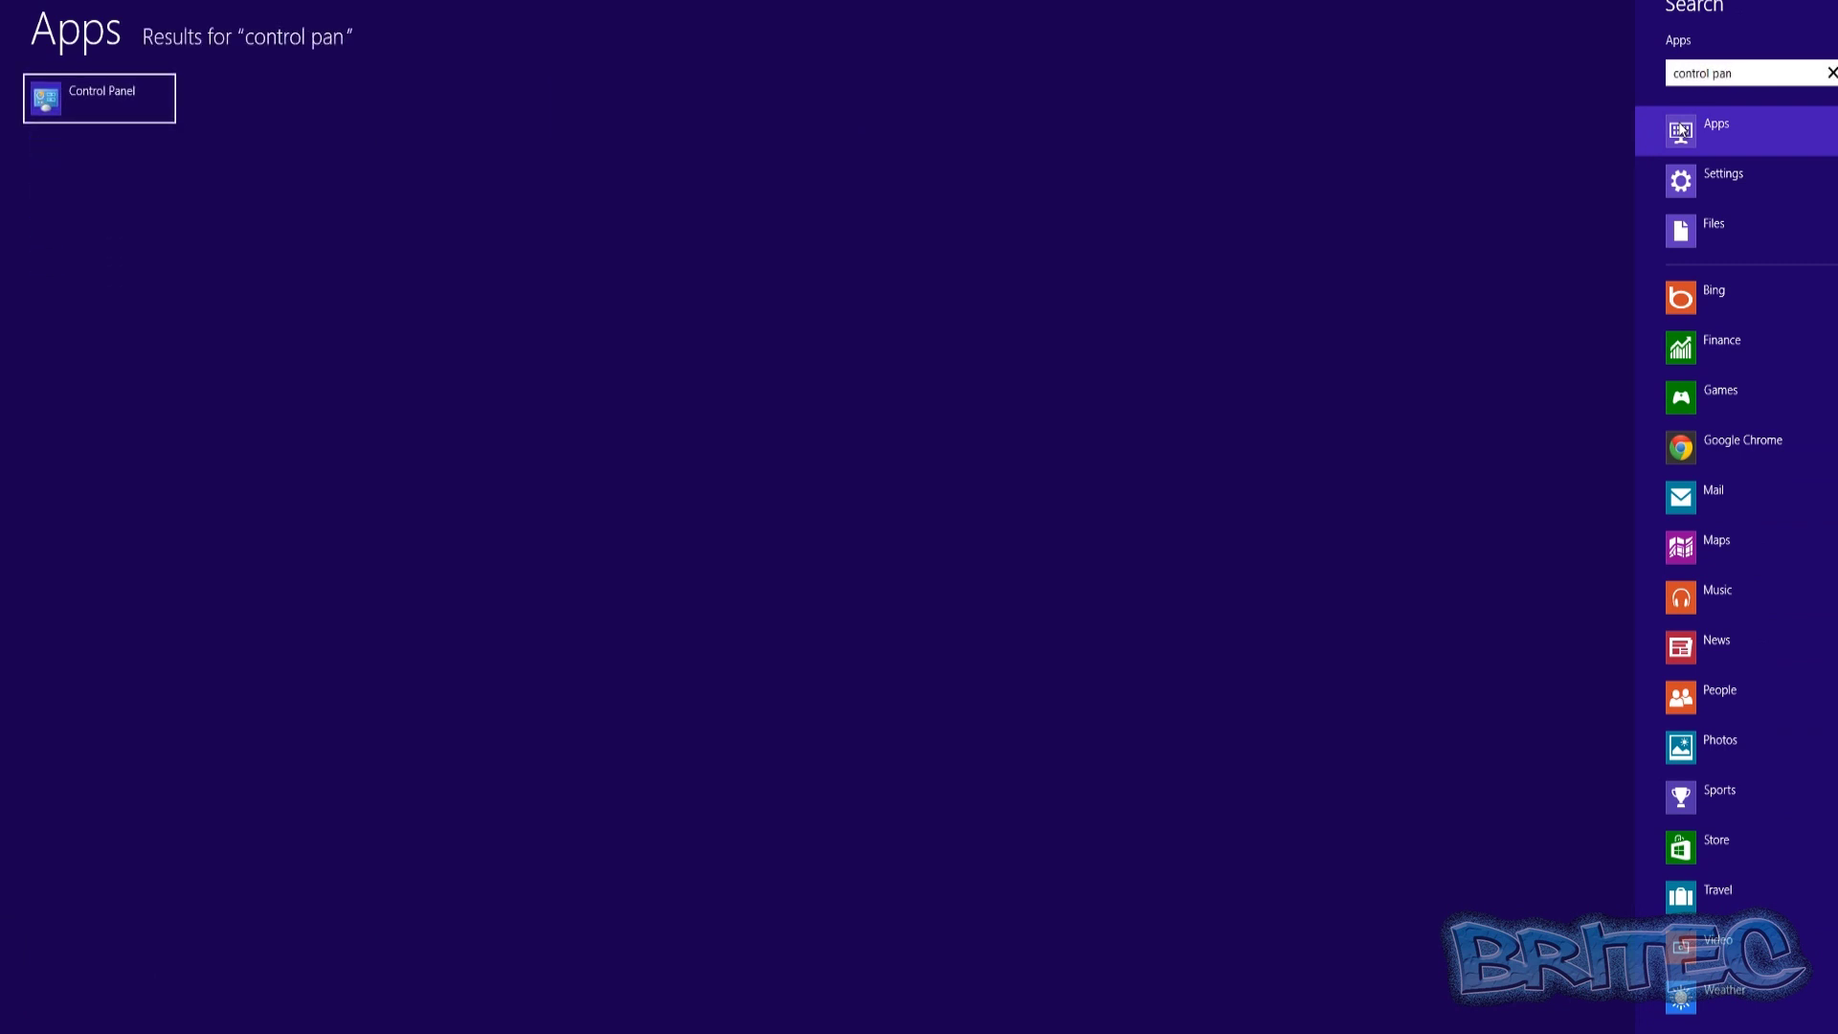
pyautogui.click(105, 99)
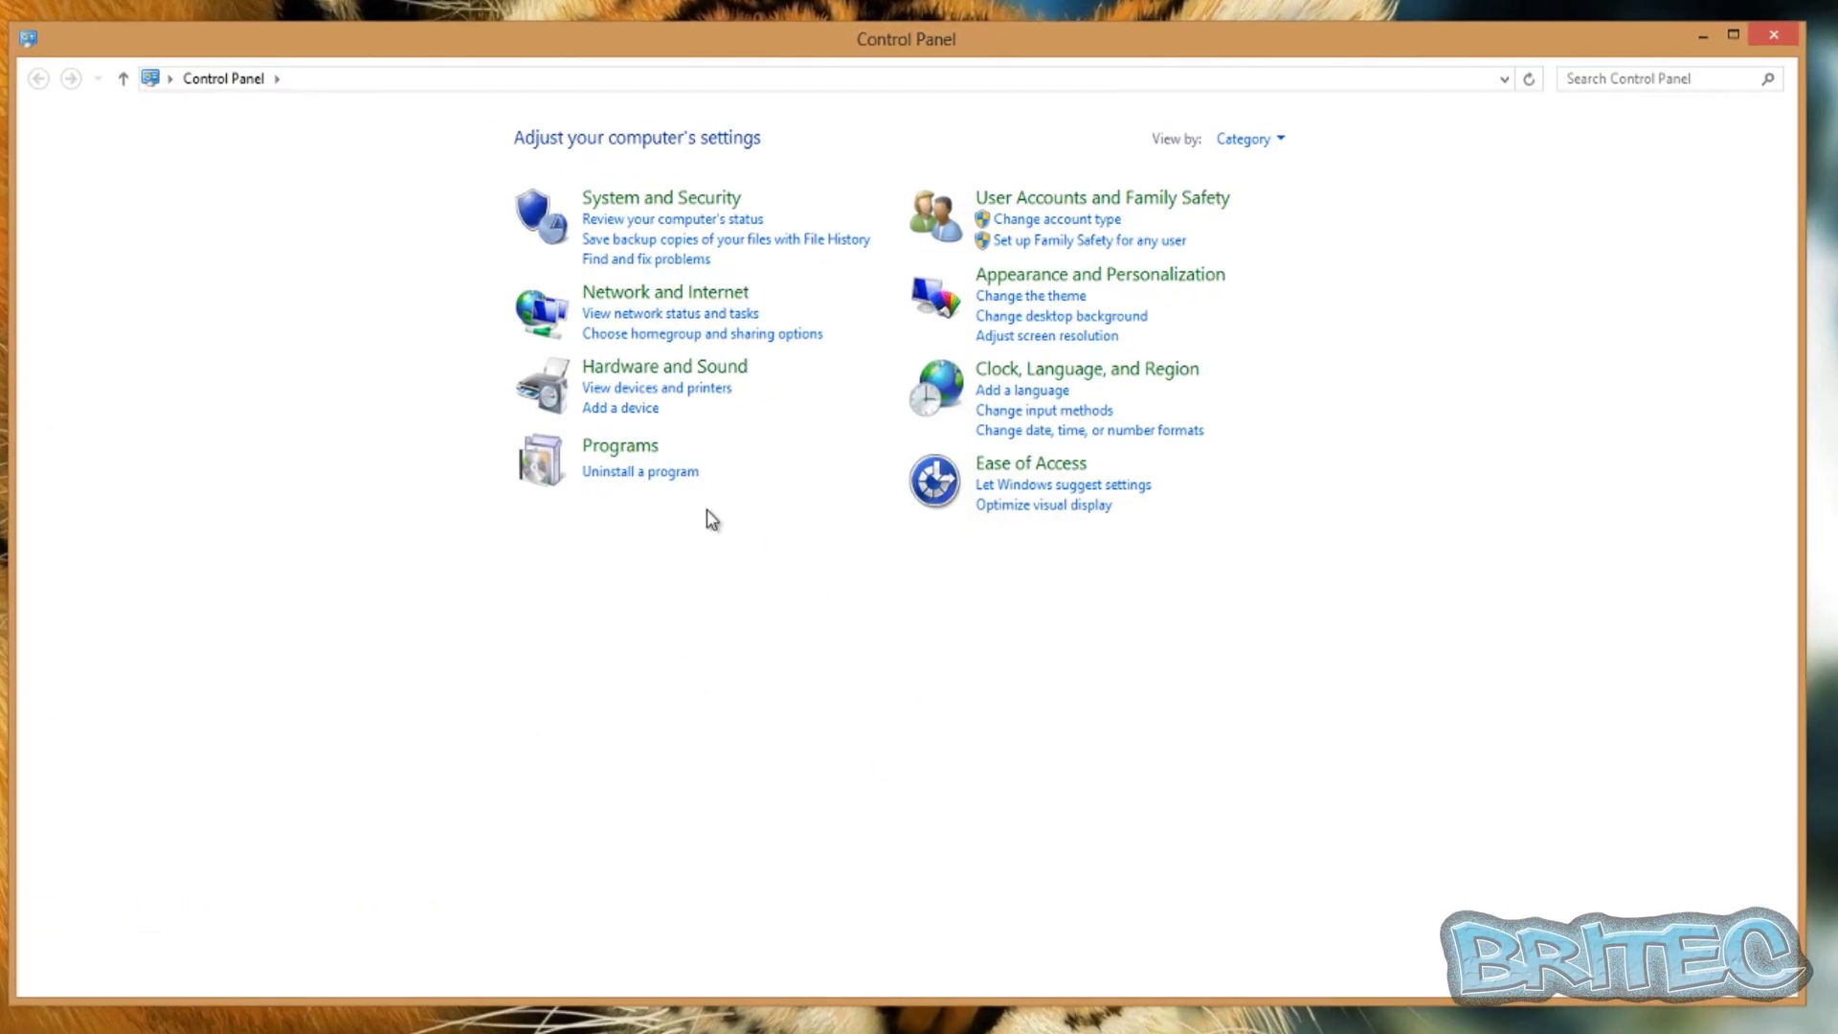
pyautogui.click(642, 472)
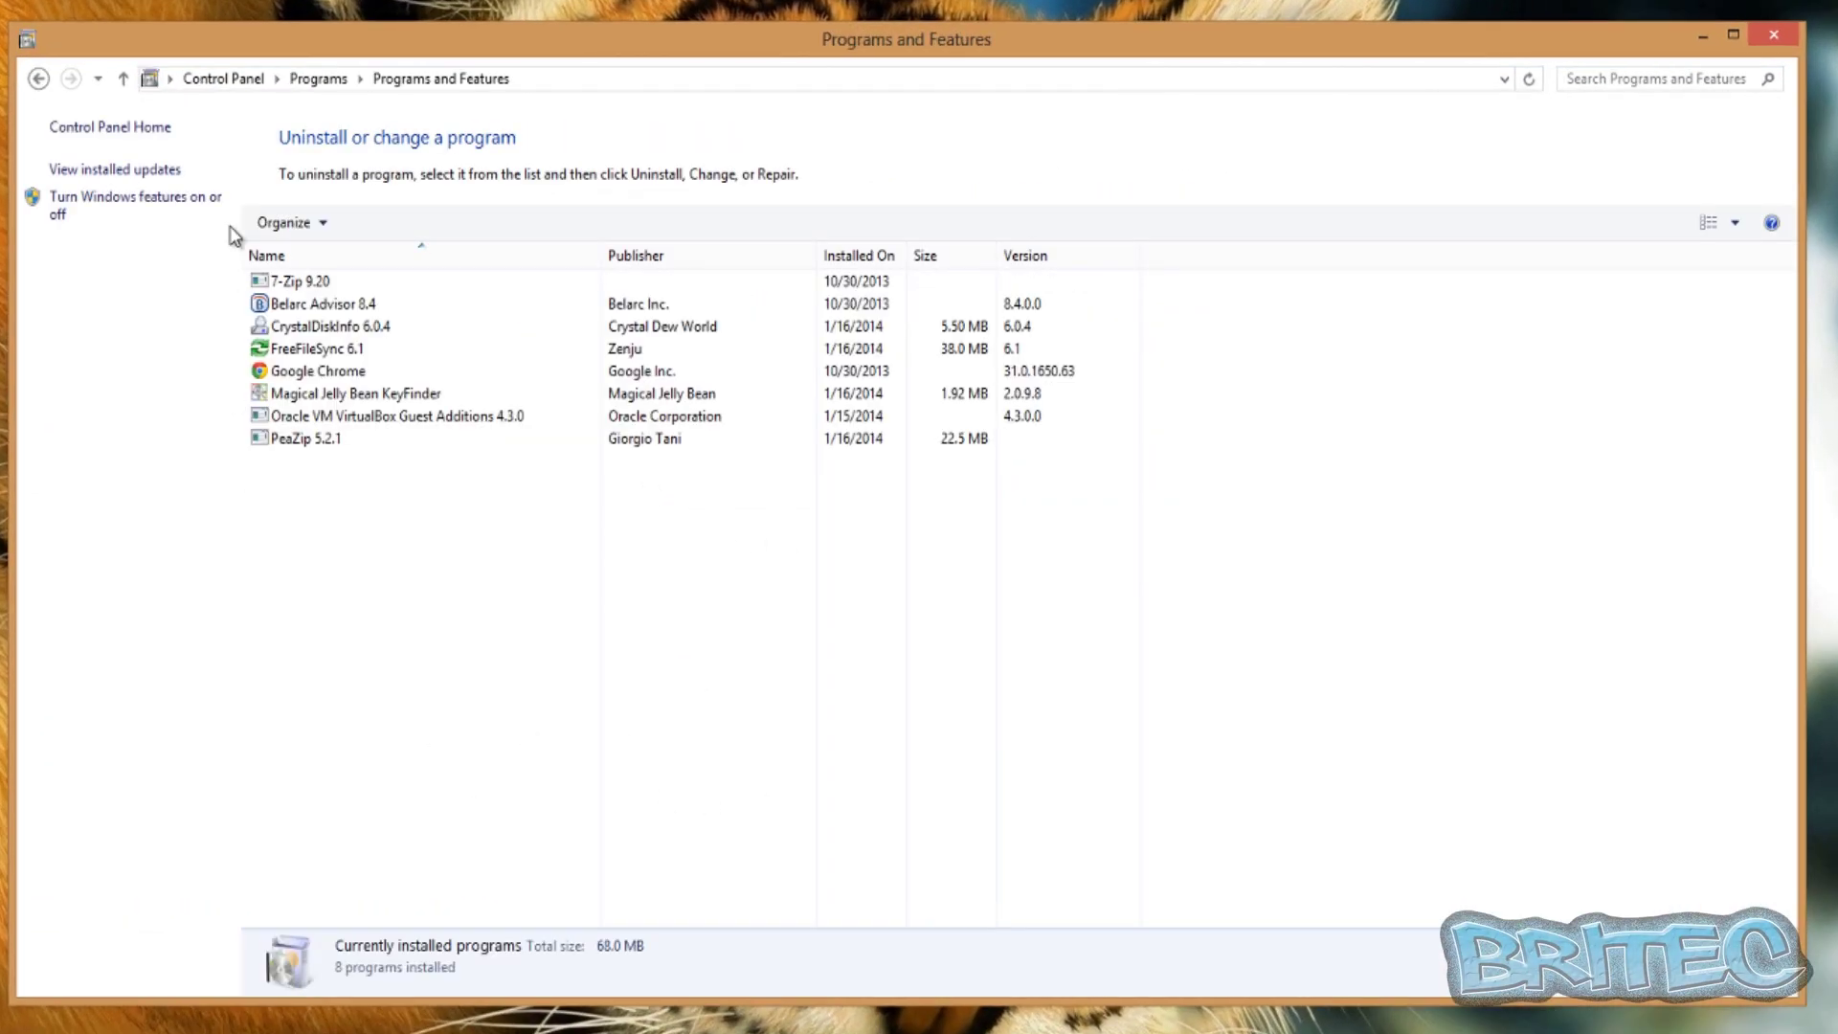
pyautogui.click(337, 351)
pyautogui.click(1769, 36)
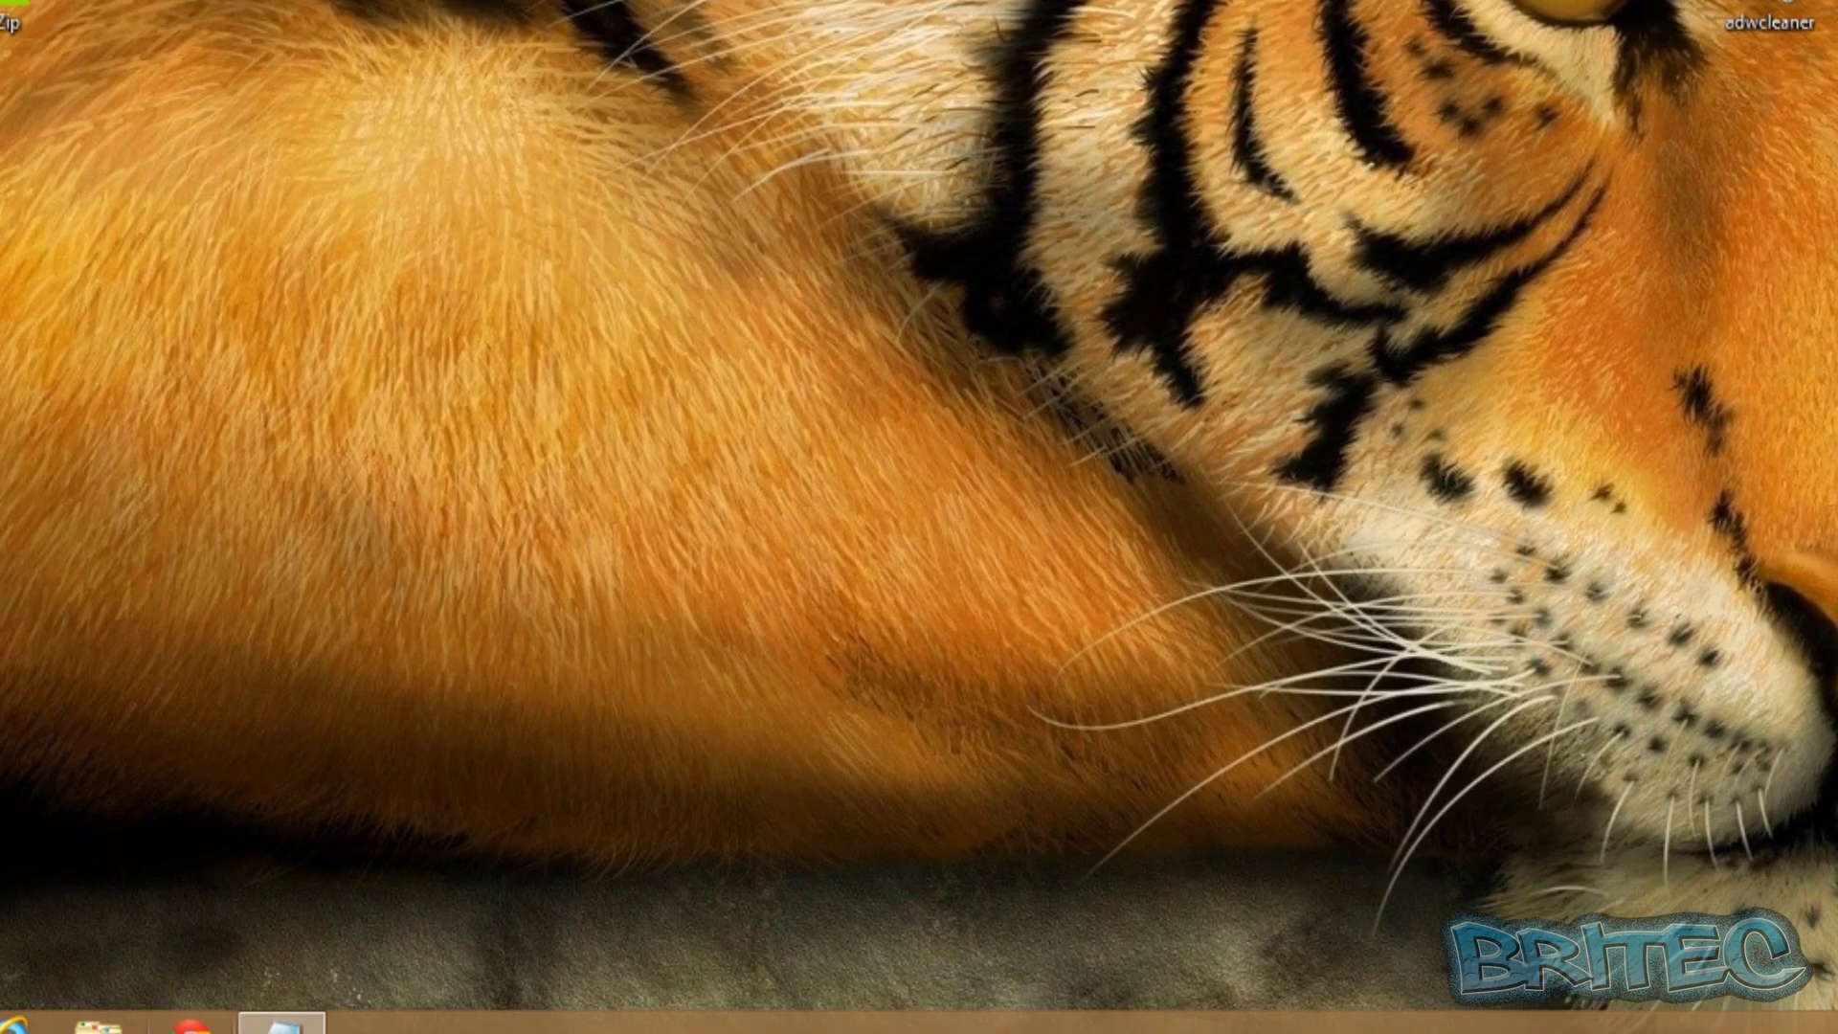
# Open Chrome's extensions page, confirm only Google Docs 0.5 is installed, and close Chrome.
pyautogui.click(191, 1022)
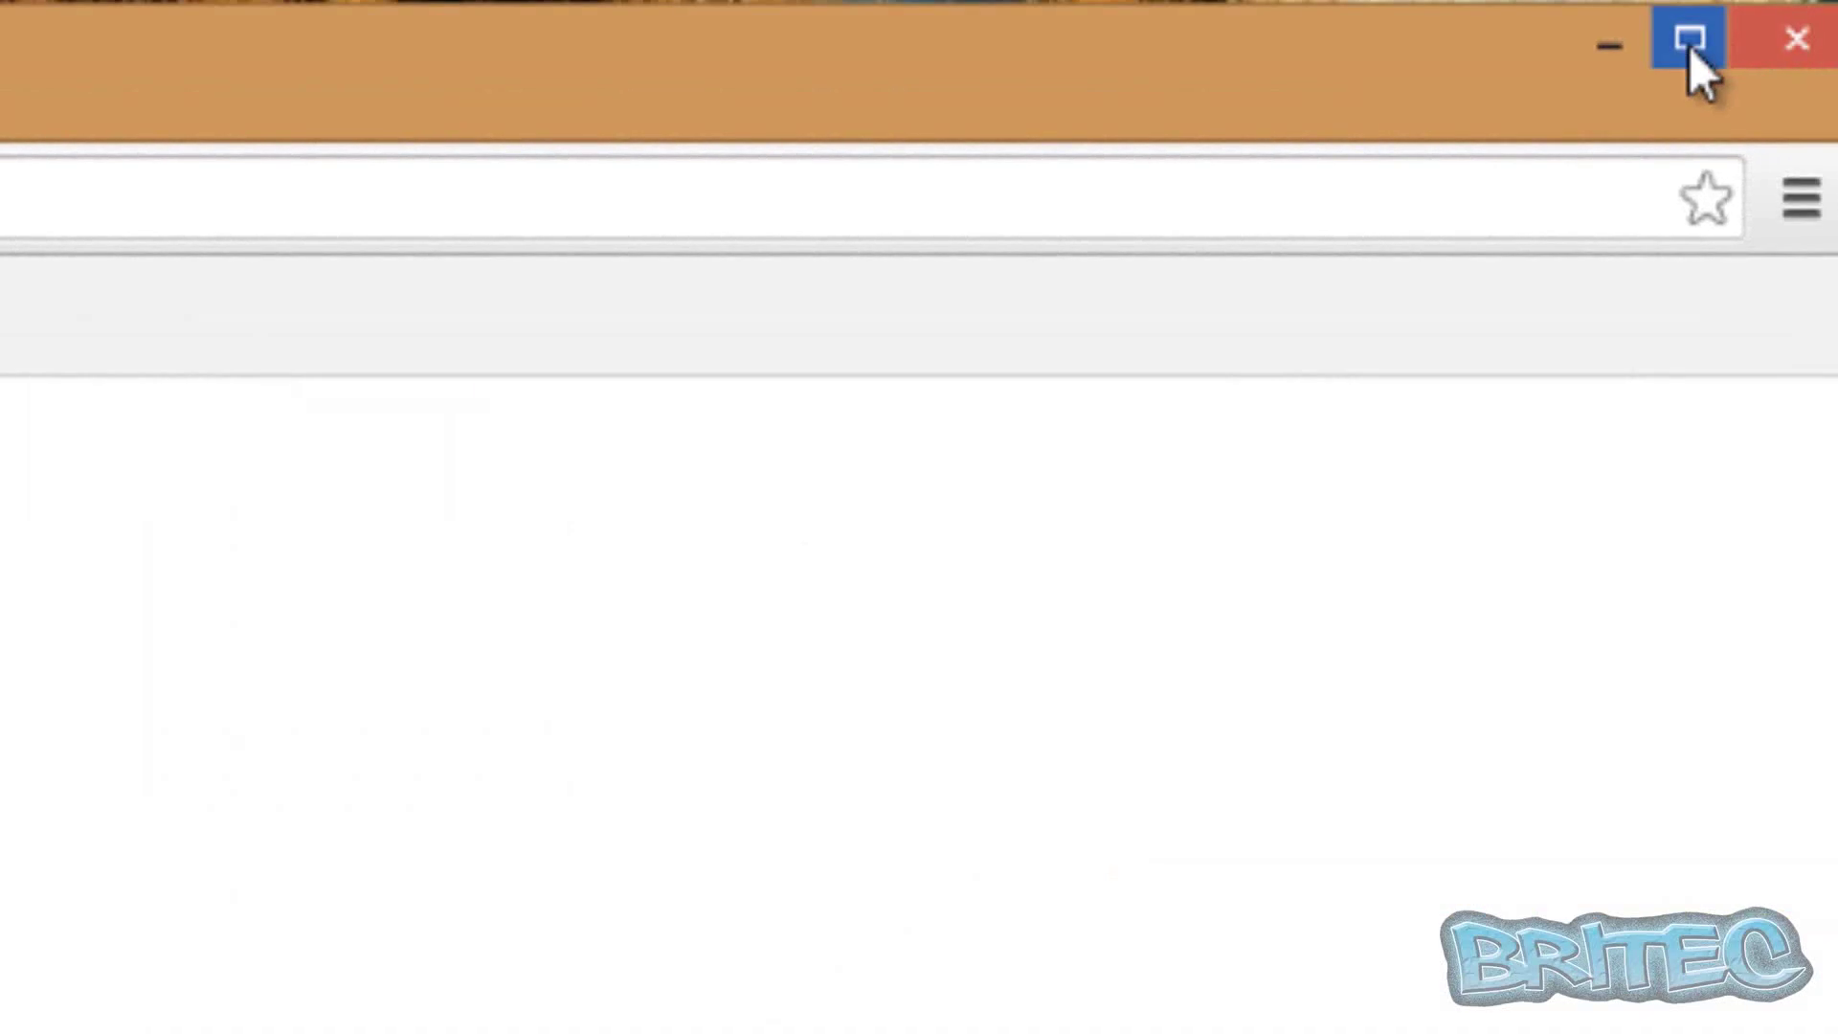
pyautogui.click(1820, 220)
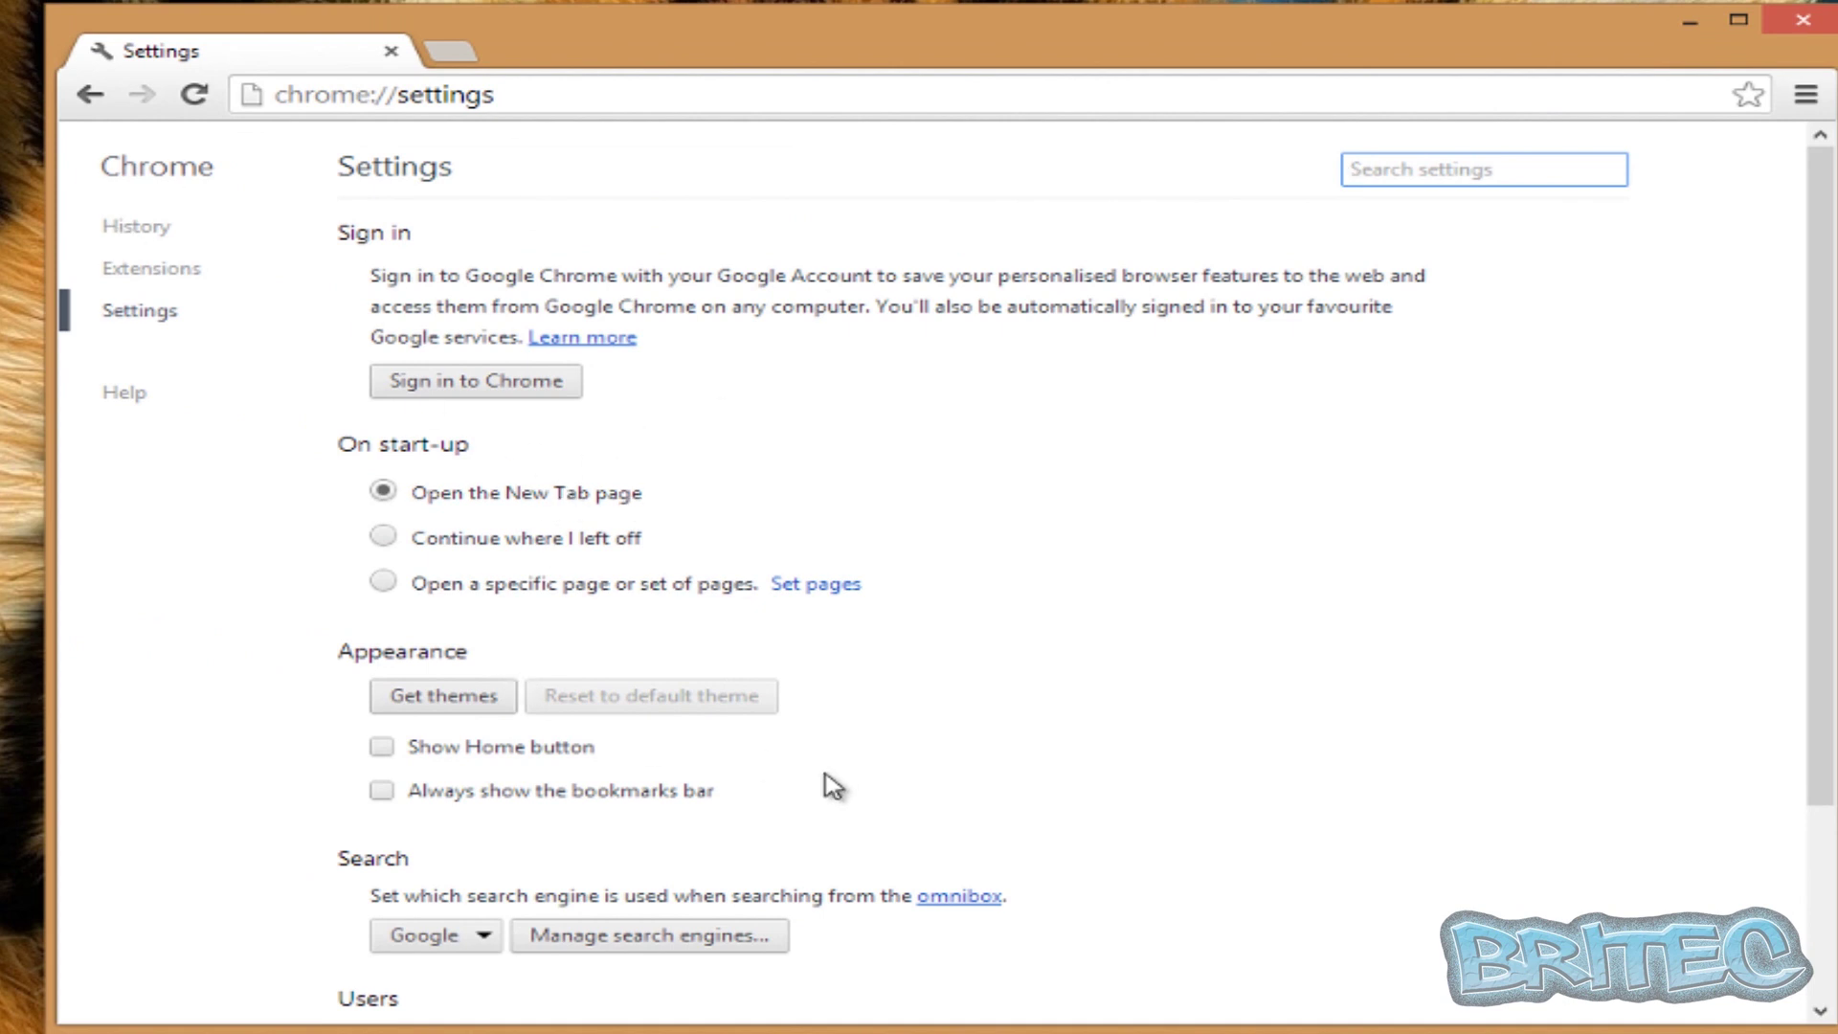
pyautogui.scroll(-2, 810, 761)
pyautogui.click(158, 275)
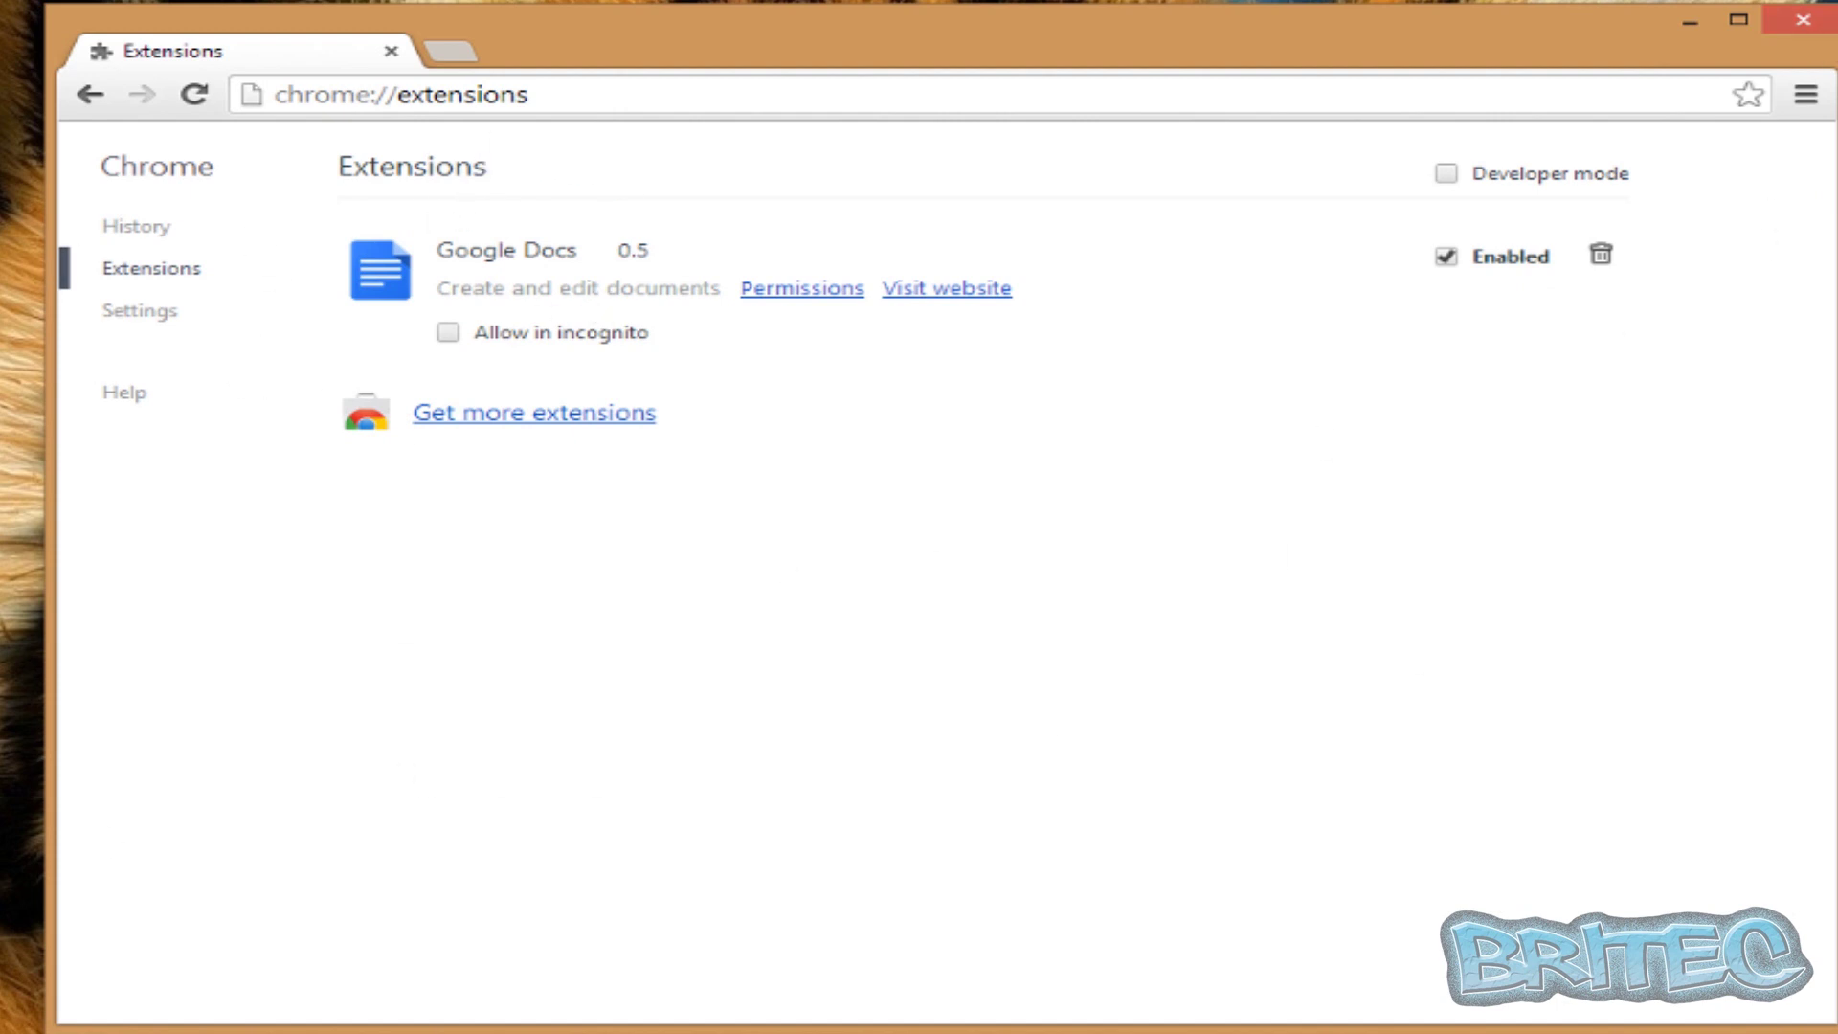
pyautogui.click(1805, 22)
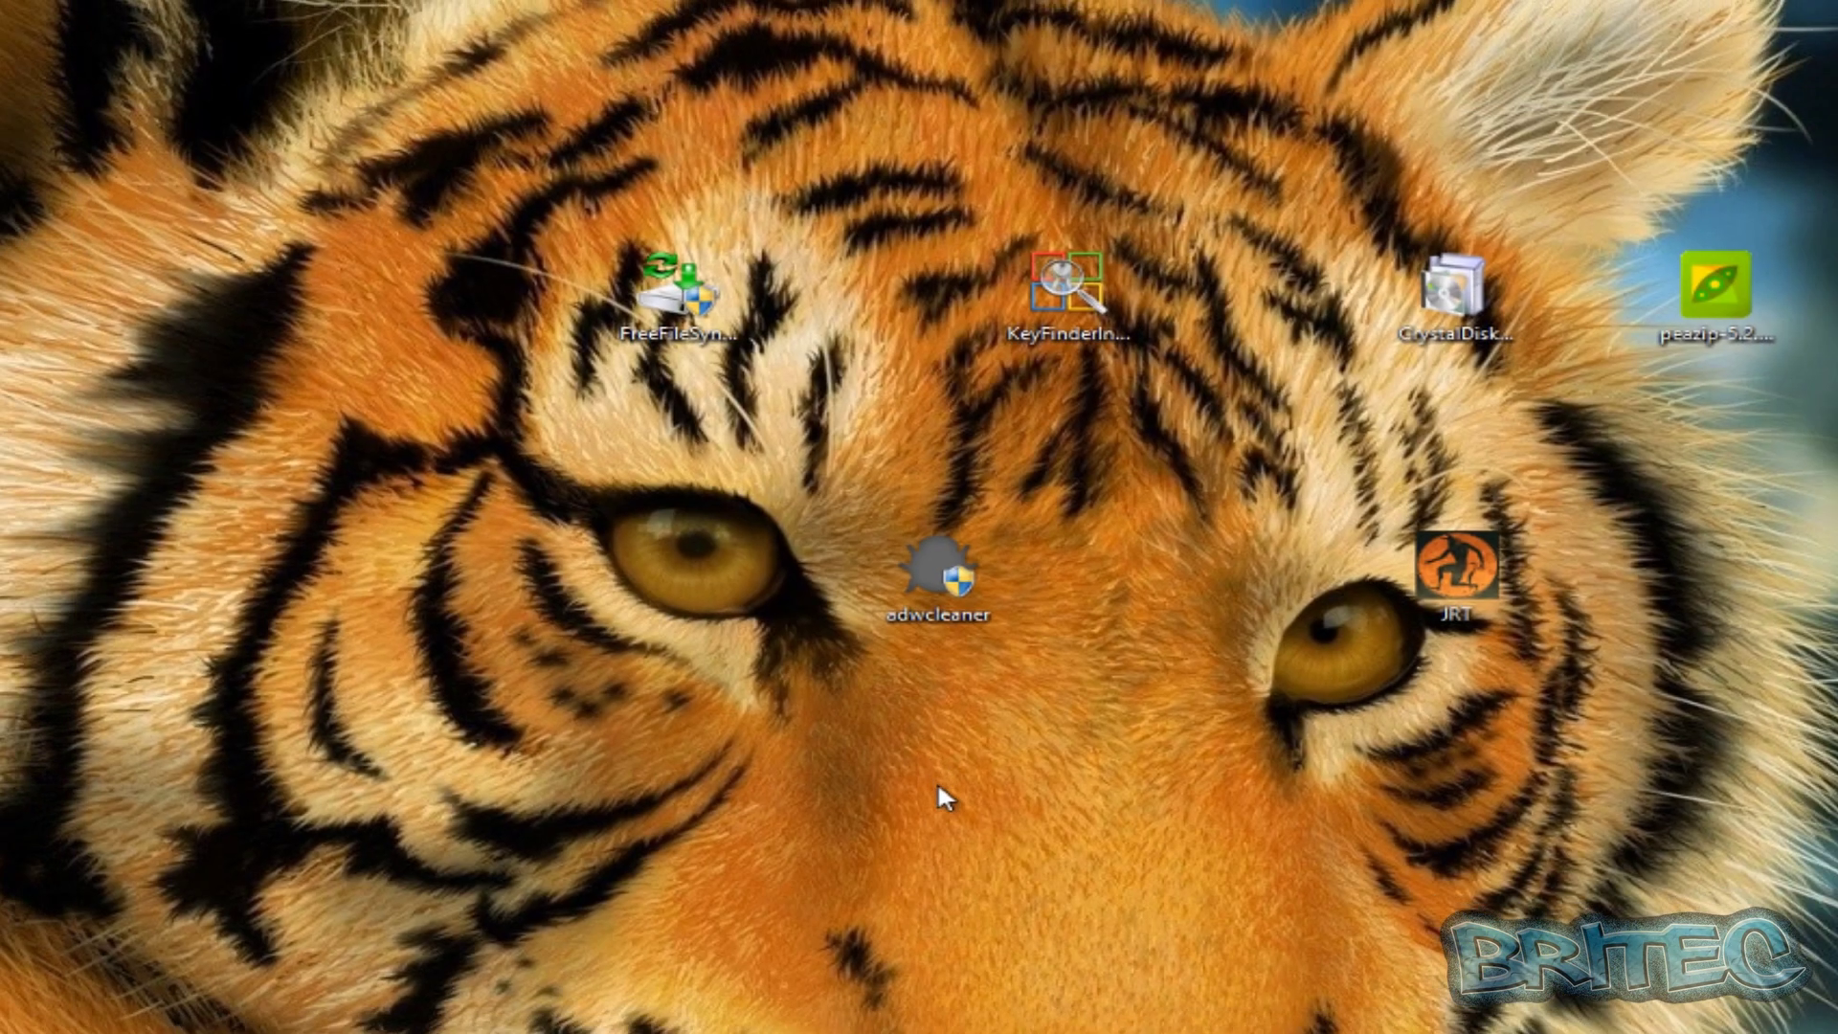